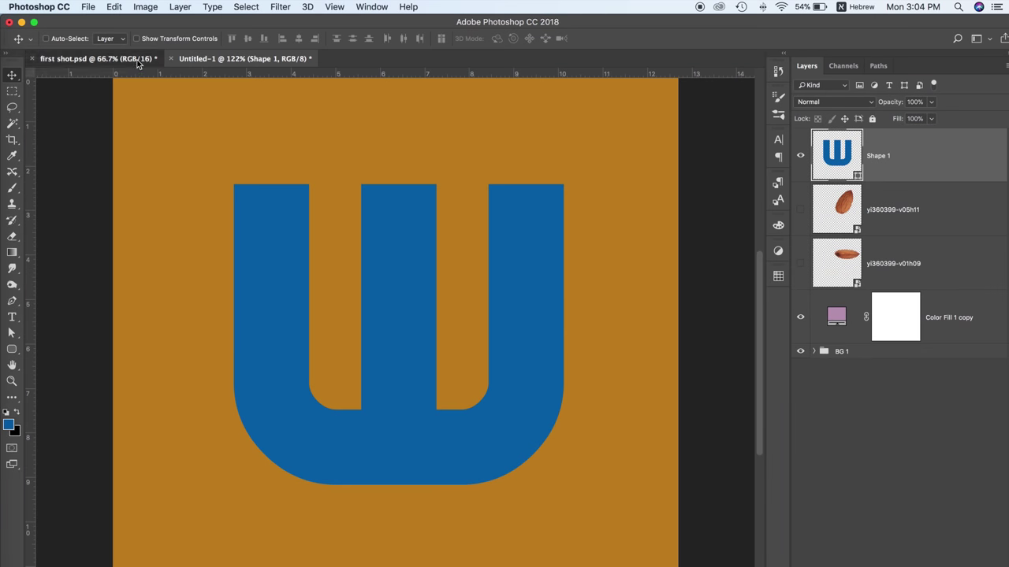
Copy Layer 0 (emoji 7) from first shot.psd into Untitled-1, accepting the bit-depth warning
{"action": "left_click", "coordinate": [95, 58]}
{"action": "left_click", "coordinate": [826, 331]}
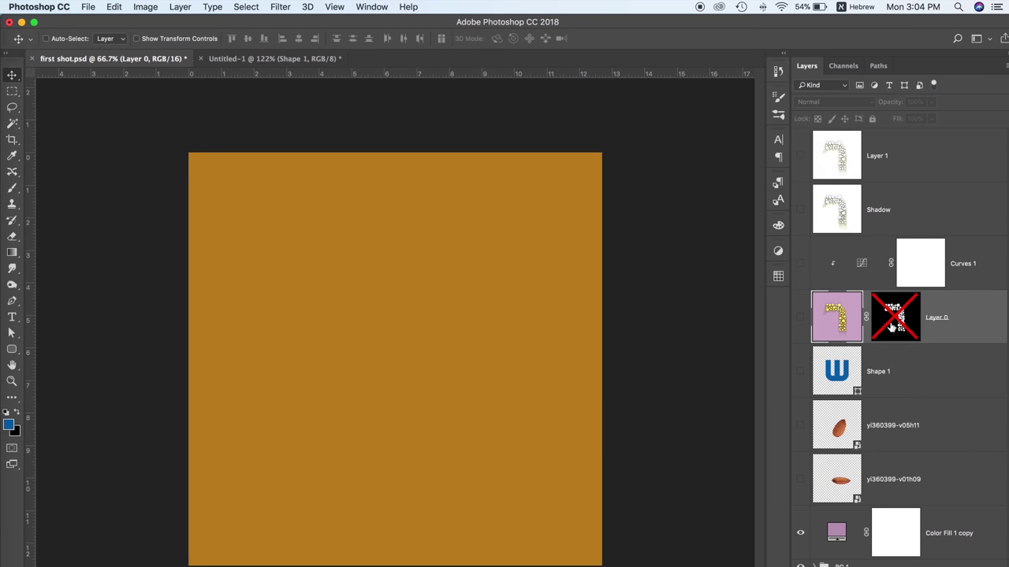
{"action": "left_click_drag", "start_coordinate": [469, 383], "coordinate": [352, 63]}
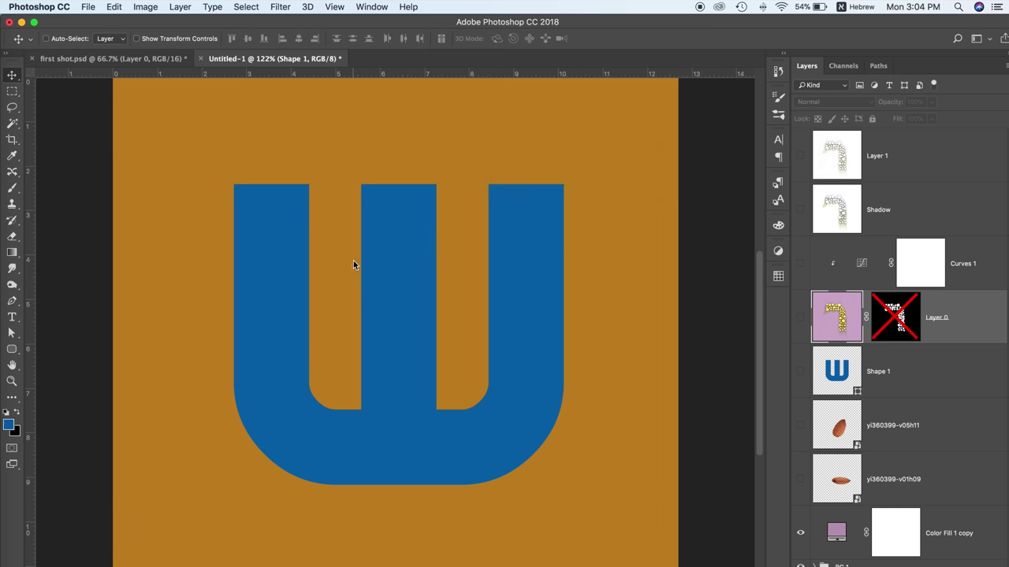
{"action": "left_click_drag", "start_coordinate": [345, 63], "coordinate": [353, 260]}
{"action": "left_click", "coordinate": [598, 249]}
Delete Layer 3's disabled mask and centre it horizontally and vertically on the canvas
{"action": "right_click", "coordinate": [922, 171]}
{"action": "left_click", "coordinate": [822, 180]}
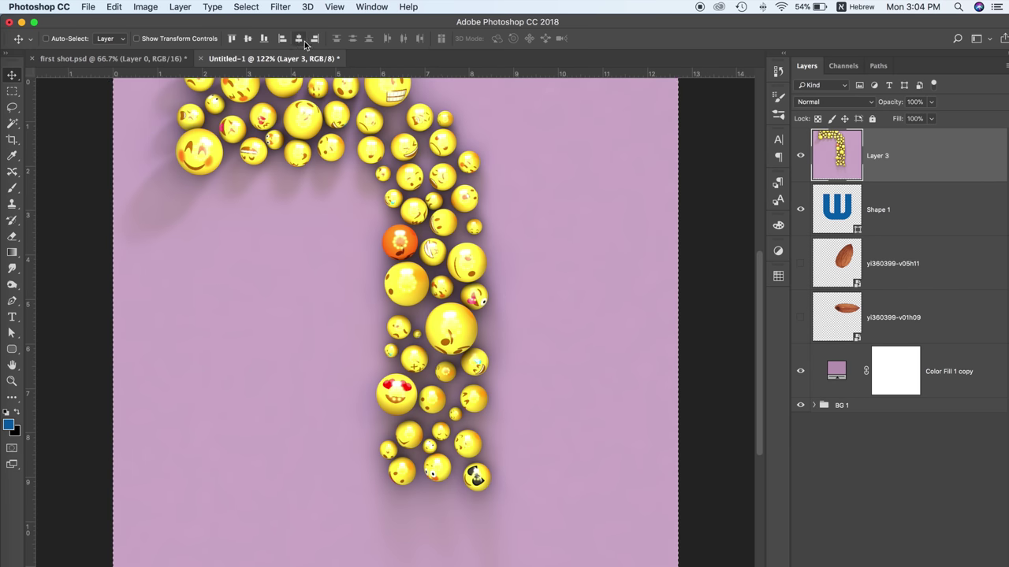
{"action": "left_click", "coordinate": [298, 37]}
{"action": "left_click", "coordinate": [247, 38]}
{"action": "key", "text": "ctrl+t"}
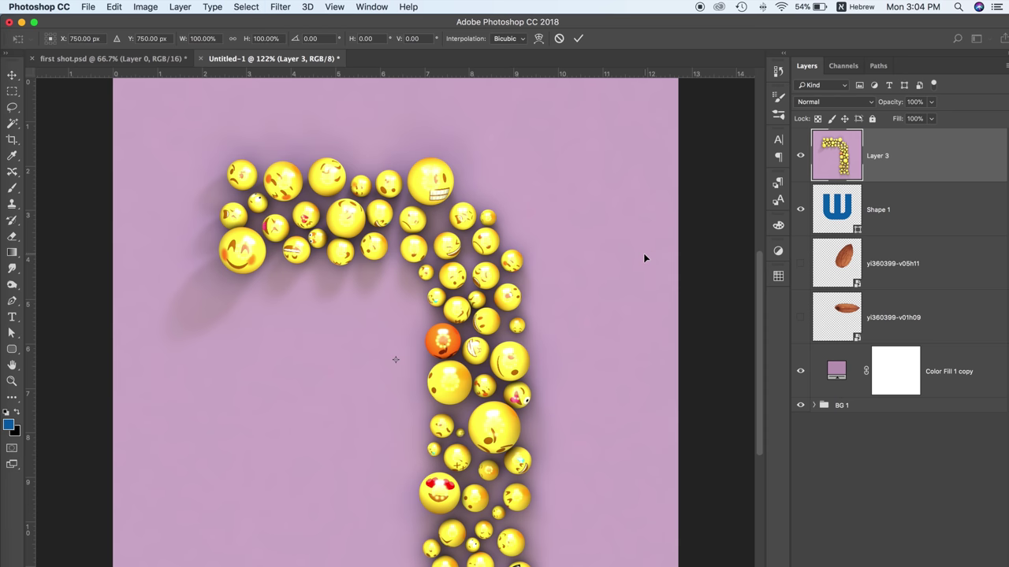
{"action": "left_click", "coordinate": [558, 39]}
Make Layer 0 visible again in first shot.psd and hide Layer 3 in Untitled-1
{"action": "key", "text": "ctrl+Tab"}
{"action": "left_click", "coordinate": [801, 317]}
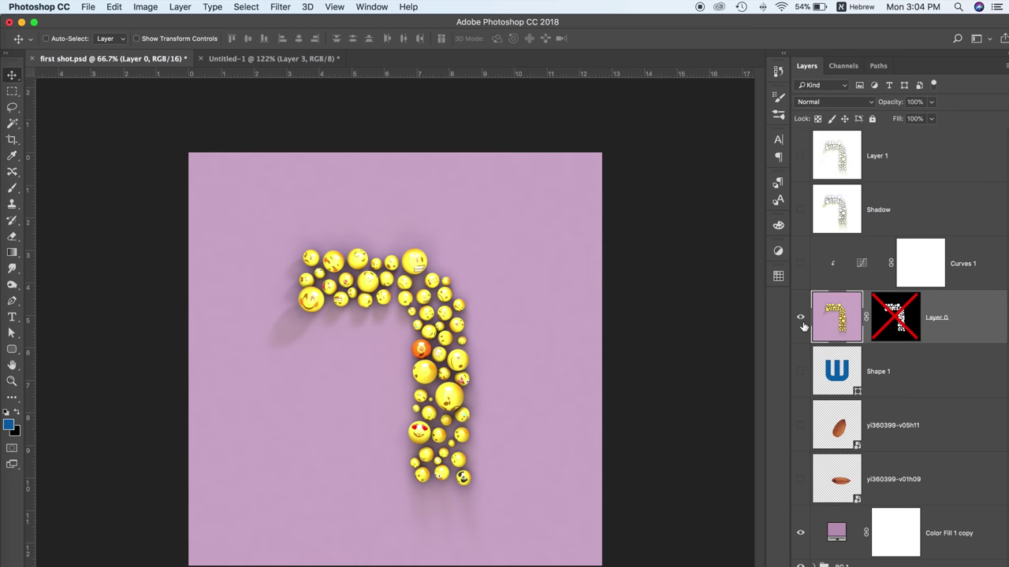
{"action": "left_click", "coordinate": [276, 60]}
{"action": "left_click", "coordinate": [801, 155]}
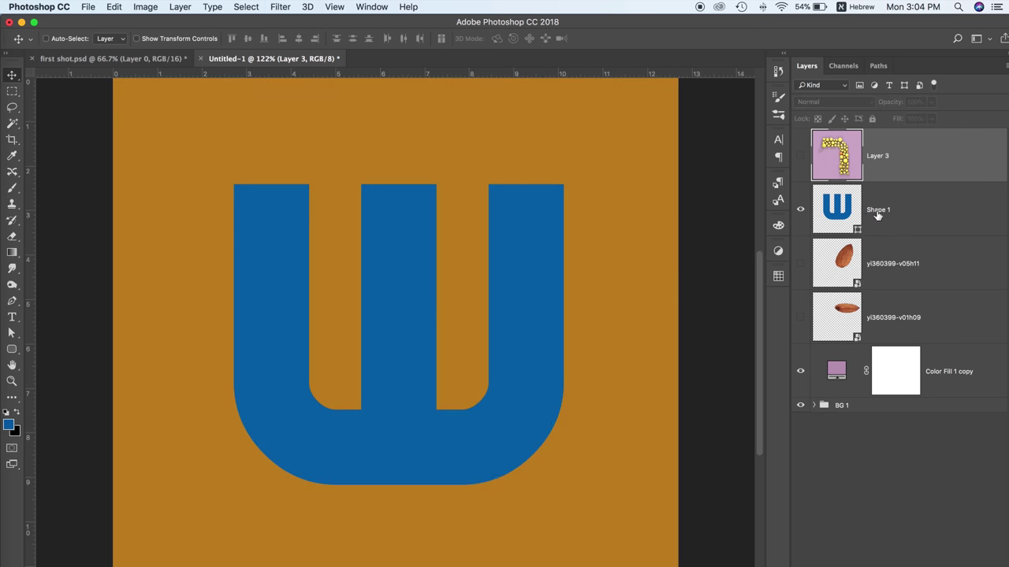
{"action": "left_click", "coordinate": [878, 209]}
{"action": "key", "text": "ctrl+t"}
Scale the U shape down to 85%, move it lower, and recolour it grey 8b8b8b
{"action": "left_click_drag", "start_coordinate": [564, 185], "coordinate": [540, 236]}
{"action": "key", "text": "Return"}
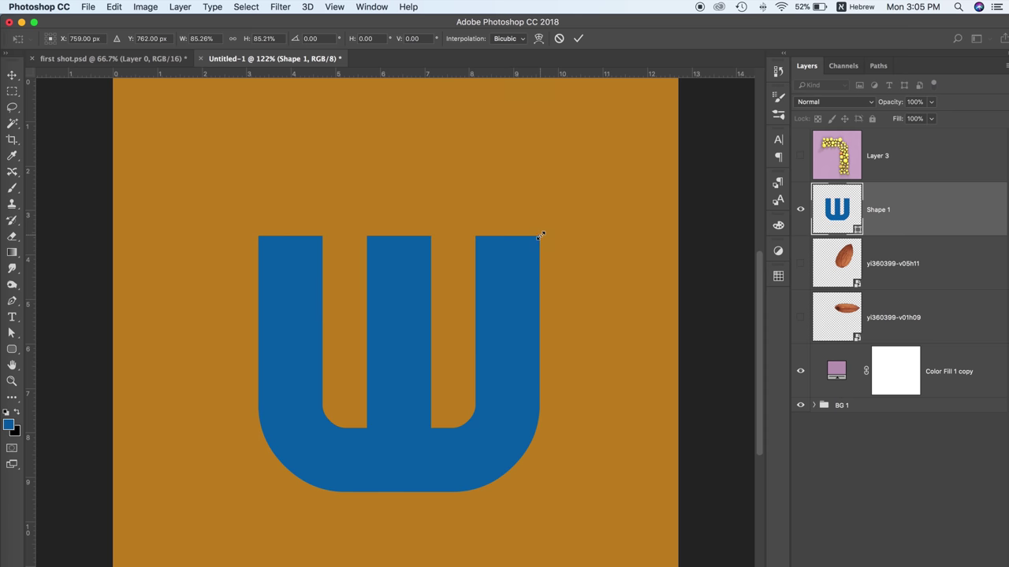
{"action": "double_click", "coordinate": [858, 230]}
{"action": "left_click", "coordinate": [635, 342]}
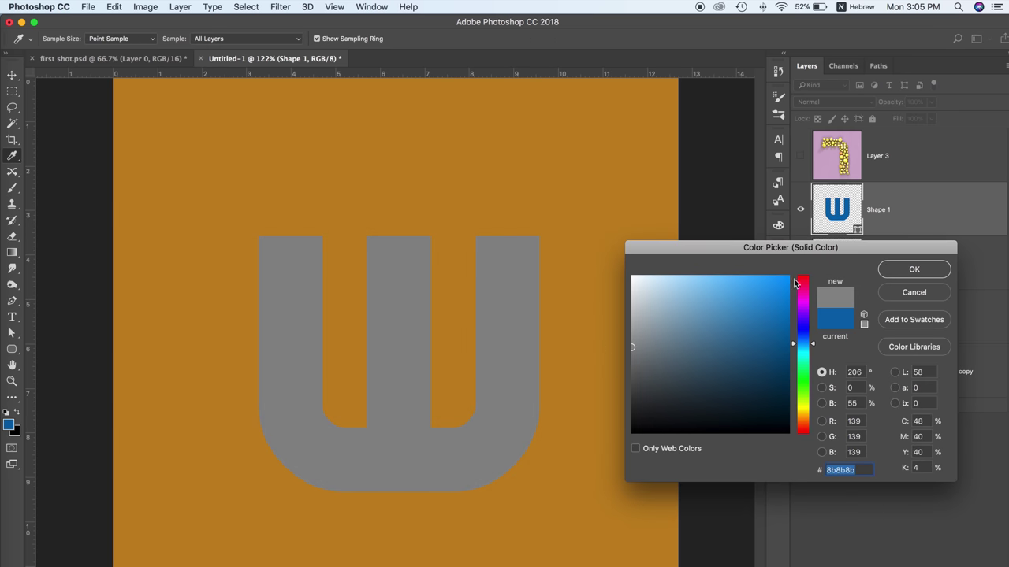
{"action": "left_click", "coordinate": [914, 271]}
Delete the emoji Layer 3 and show the upright almond photo
{"action": "left_click", "coordinate": [919, 156]}
{"action": "key", "text": "Delete"}
{"action": "left_click", "coordinate": [801, 209]}
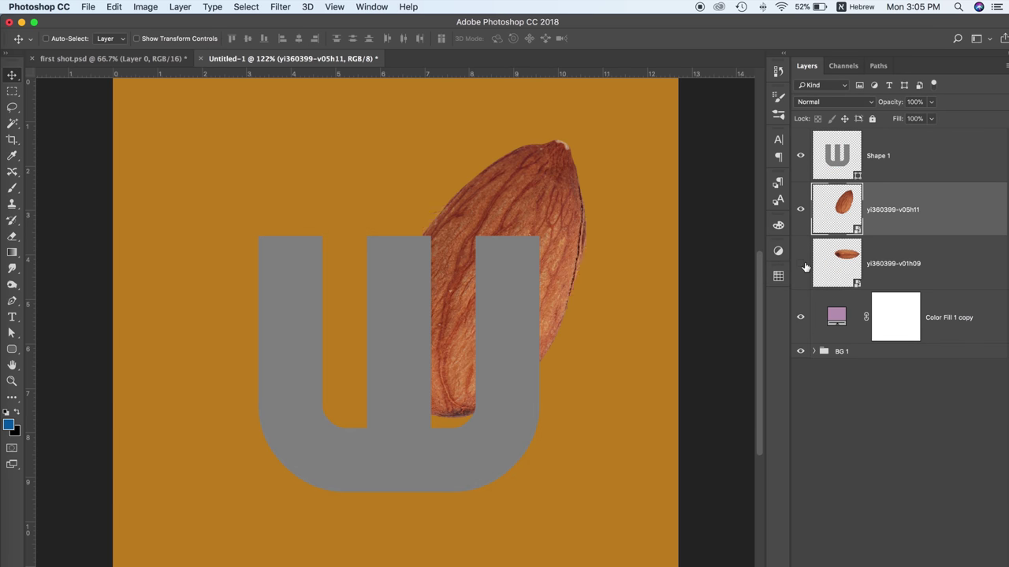
Move both almond layers above Shape 1 and hide the horizontal almond
{"action": "left_click", "coordinate": [800, 264]}
{"action": "left_click", "coordinate": [901, 266], "text": "shift"}
{"action": "left_click_drag", "start_coordinate": [907, 241], "coordinate": [886, 146]}
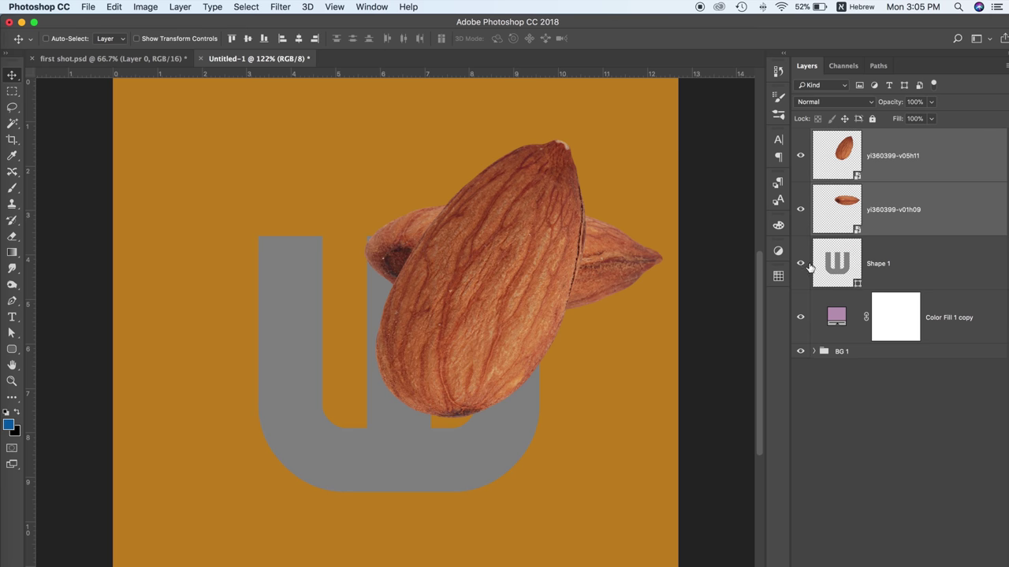
{"action": "left_click", "coordinate": [799, 210]}
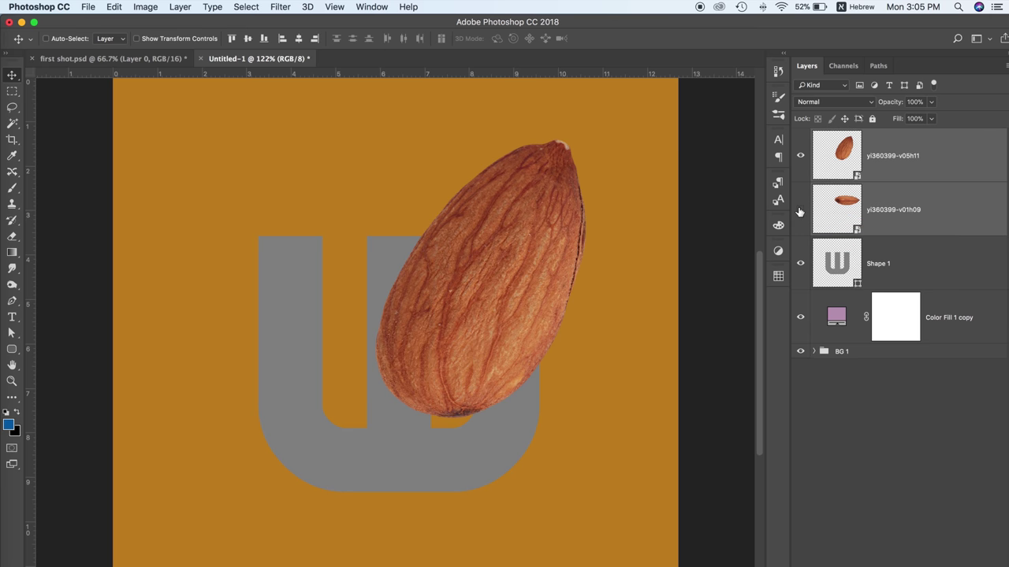
Give the upright almond a Multiply drop shadow: 63%, 119°, 27 px distance, 3% spread, 76 px size
{"action": "double_click", "coordinate": [969, 156]}
{"action": "left_click", "coordinate": [592, 370]}
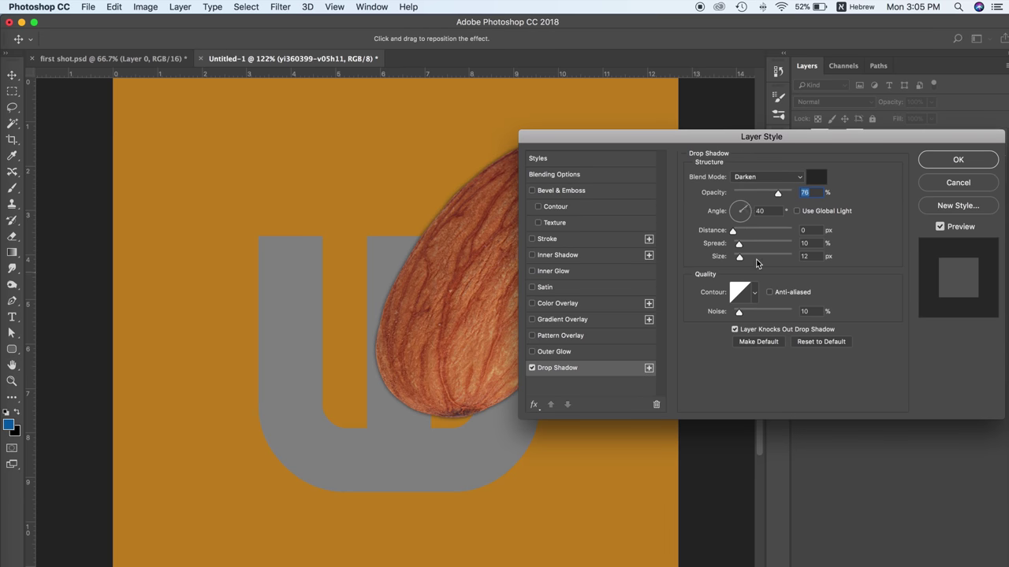
{"action": "left_click_drag", "start_coordinate": [678, 136], "coordinate": [761, 97]}
{"action": "left_click", "coordinate": [853, 154]}
{"action": "mouse_move", "coordinate": [819, 190]}
{"action": "left_mouse_down"}
{"action": "mouse_move", "coordinate": [831, 191]}
{"action": "mouse_move", "coordinate": [818, 166]}
{"action": "left_mouse_up"}
{"action": "left_click", "coordinate": [821, 172]}
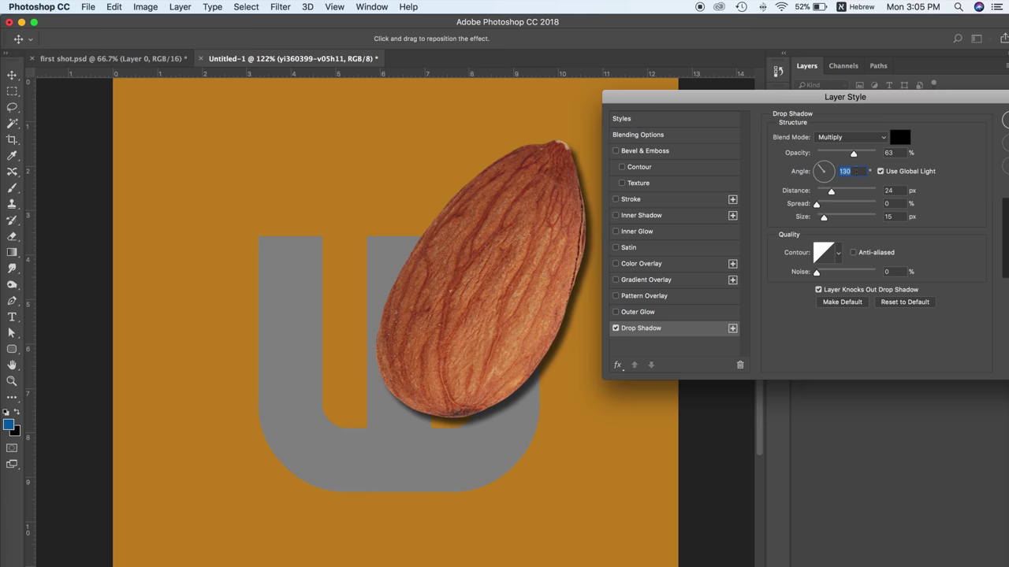
{"action": "mouse_move", "coordinate": [817, 205]}
{"action": "left_mouse_down"}
{"action": "mouse_move", "coordinate": [844, 205]}
{"action": "mouse_move", "coordinate": [822, 205]}
{"action": "mouse_move", "coordinate": [825, 218]}
{"action": "mouse_move", "coordinate": [840, 196]}
{"action": "mouse_move", "coordinate": [818, 205]}
{"action": "mouse_move", "coordinate": [829, 219]}
{"action": "left_mouse_up"}
{"action": "left_click", "coordinate": [818, 167]}
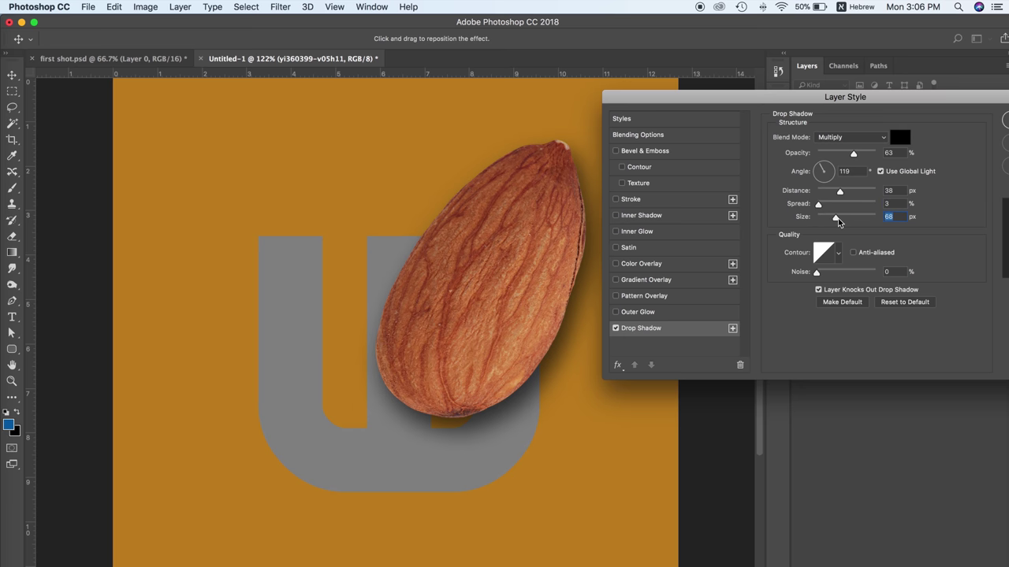
{"action": "left_click_drag", "start_coordinate": [836, 100], "coordinate": [811, 224]}
{"action": "mouse_move", "coordinate": [816, 314]}
{"action": "left_mouse_down"}
{"action": "mouse_move", "coordinate": [817, 343]}
{"action": "mouse_move", "coordinate": [797, 327]}
{"action": "left_mouse_up"}
{"action": "left_click", "coordinate": [991, 251]}
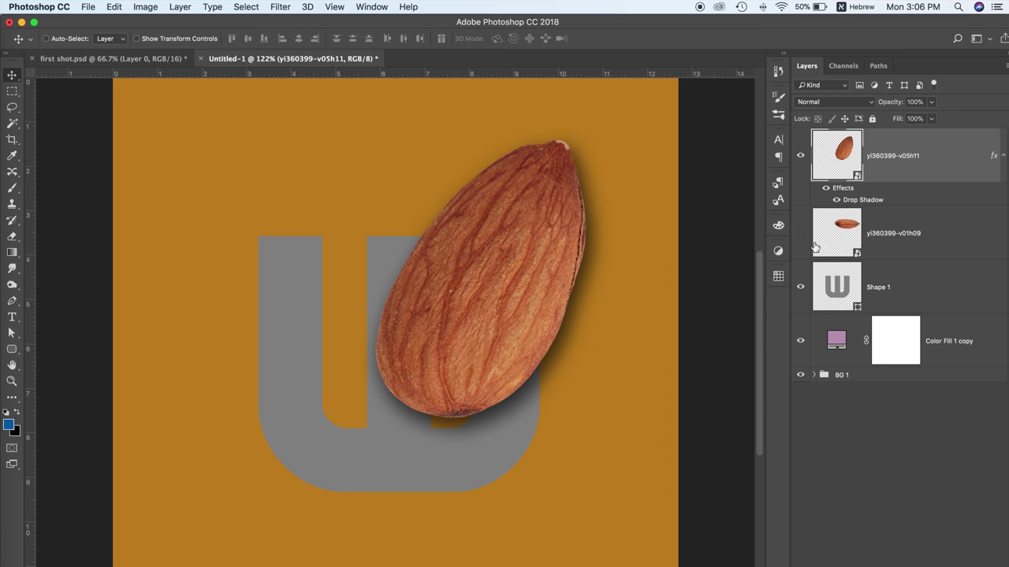
Convert the upright almond to a smart object, hide it, and show the horizontal almond
{"action": "right_click", "coordinate": [882, 167]}
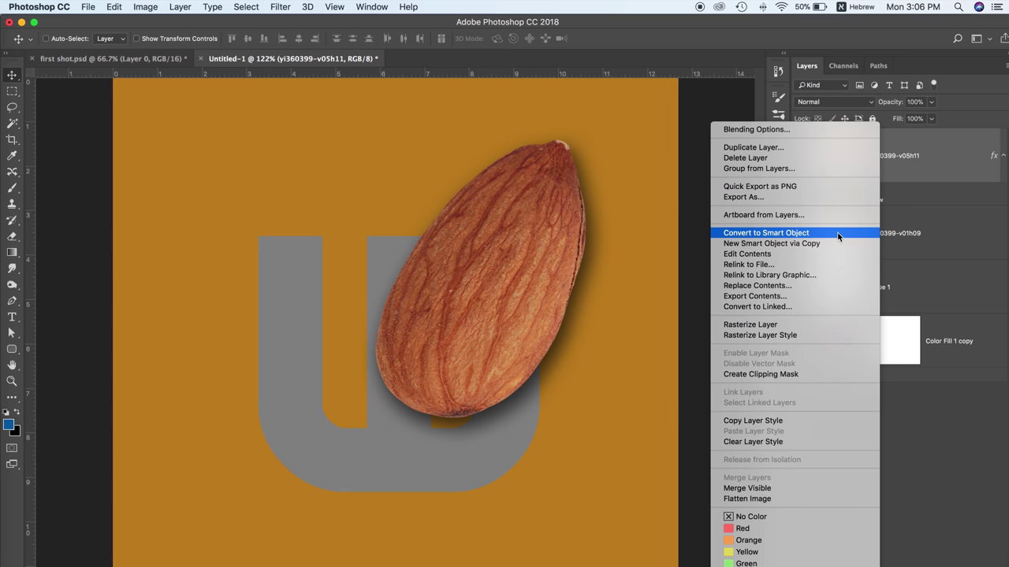
{"action": "left_click", "coordinate": [837, 232]}
{"action": "left_click", "coordinate": [801, 155]}
{"action": "left_click", "coordinate": [836, 217]}
{"action": "left_click", "coordinate": [800, 209]}
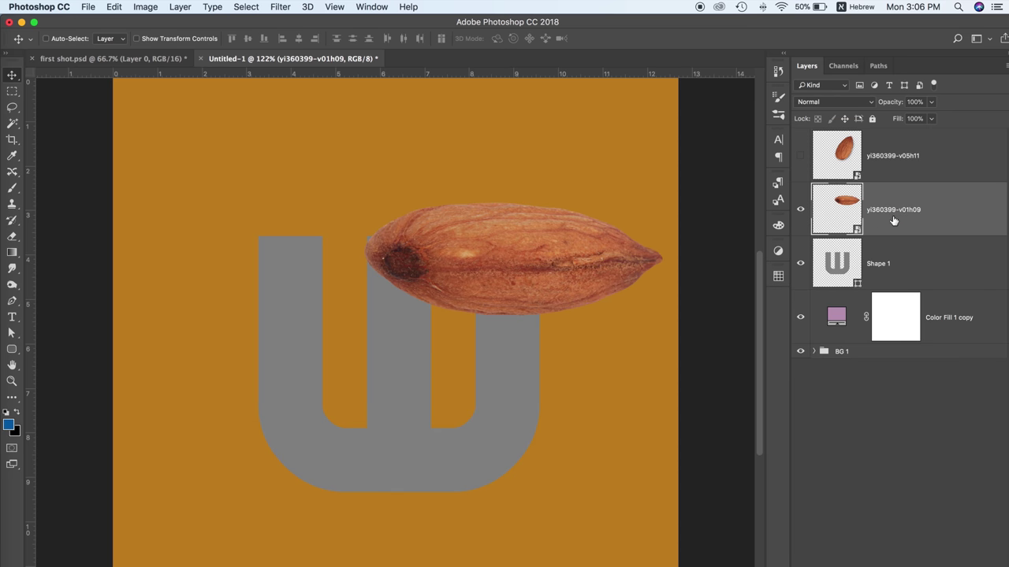
Try a drop shadow on the horizontal almond with its own 111° angle and larger size
{"action": "double_click", "coordinate": [893, 221]}
{"action": "mouse_move", "coordinate": [318, 187]}
{"action": "left_mouse_down"}
{"action": "mouse_move", "coordinate": [460, 176]}
{"action": "mouse_move", "coordinate": [757, 120]}
{"action": "left_mouse_up"}
{"action": "left_click", "coordinate": [555, 371]}
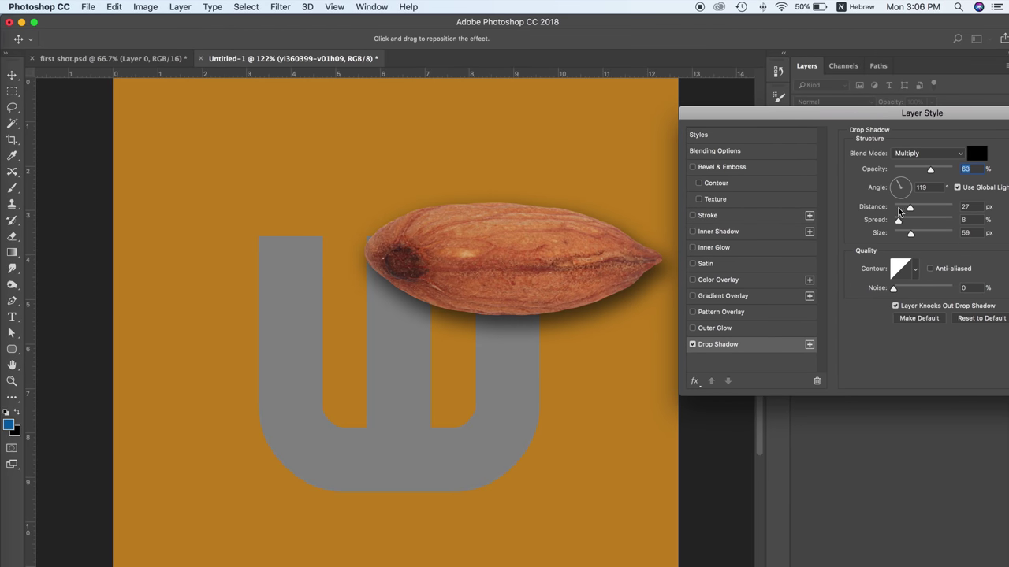
{"action": "left_click", "coordinate": [899, 183]}
{"action": "left_click_drag", "start_coordinate": [899, 189], "coordinate": [895, 183]}
{"action": "left_click_drag", "start_coordinate": [910, 234], "coordinate": [927, 234]}
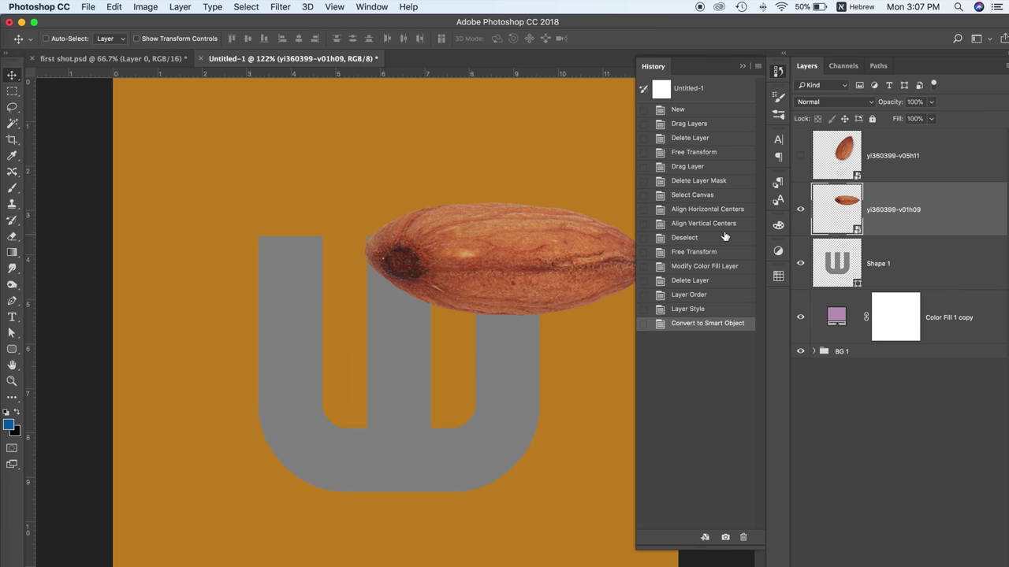
Revert via History to before the smart-object conversion, then zoom out to the whole canvas
{"action": "left_click", "coordinate": [688, 309]}
{"action": "left_click", "coordinate": [741, 66]}
{"action": "left_click", "coordinate": [892, 233]}
{"action": "left_click", "coordinate": [893, 155]}
{"action": "key", "text": "ctrl+t"}
{"action": "left_click", "coordinate": [432, 39]}
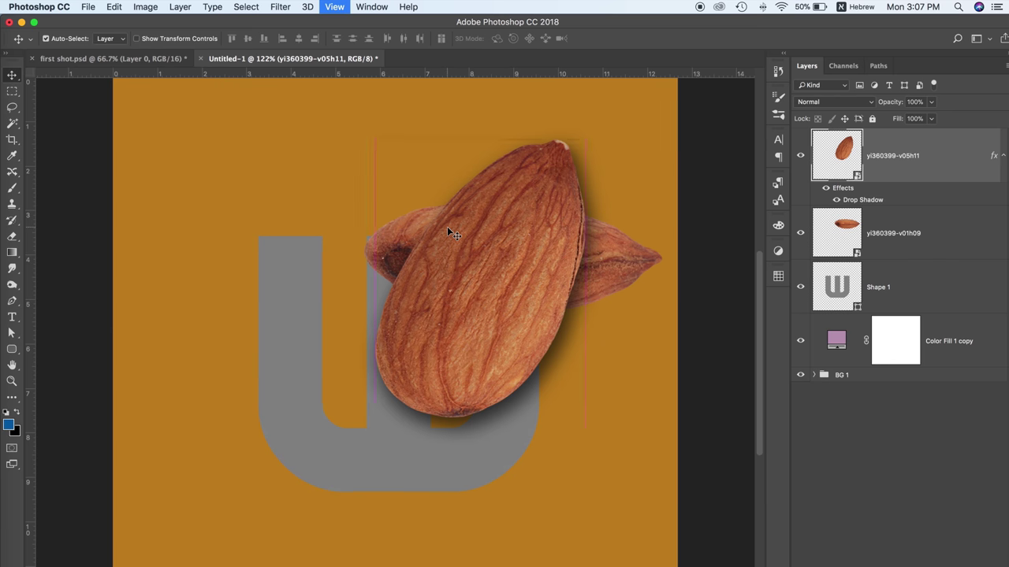
{"action": "key", "text": "ctrl+minus"}
{"action": "key", "text": "ctrl+minus"}
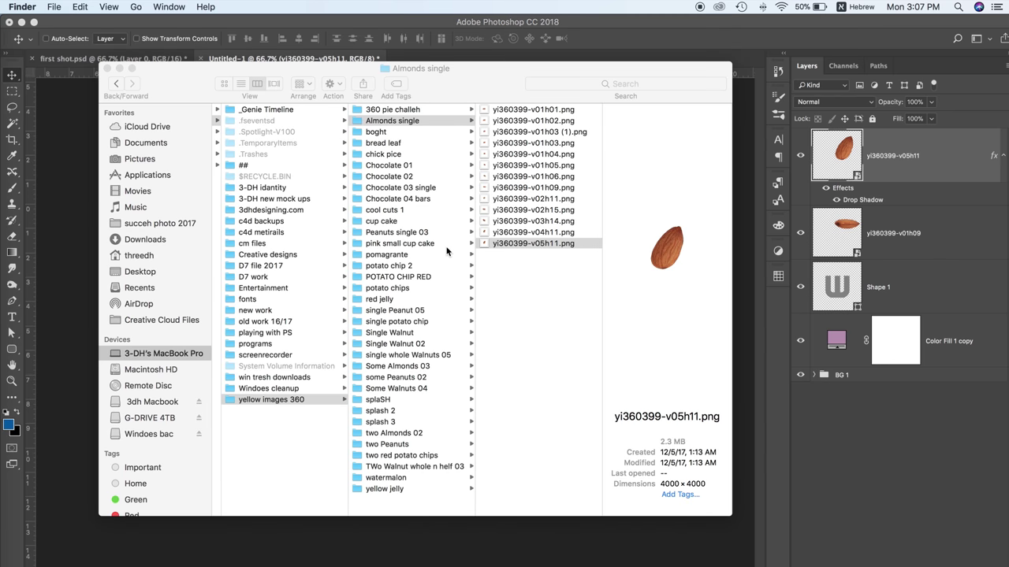
Place yi360410-v05h12.png from the two Almonds 02 folder into Untitled-1 at 24% scale
{"action": "left_click", "coordinate": [413, 432]}
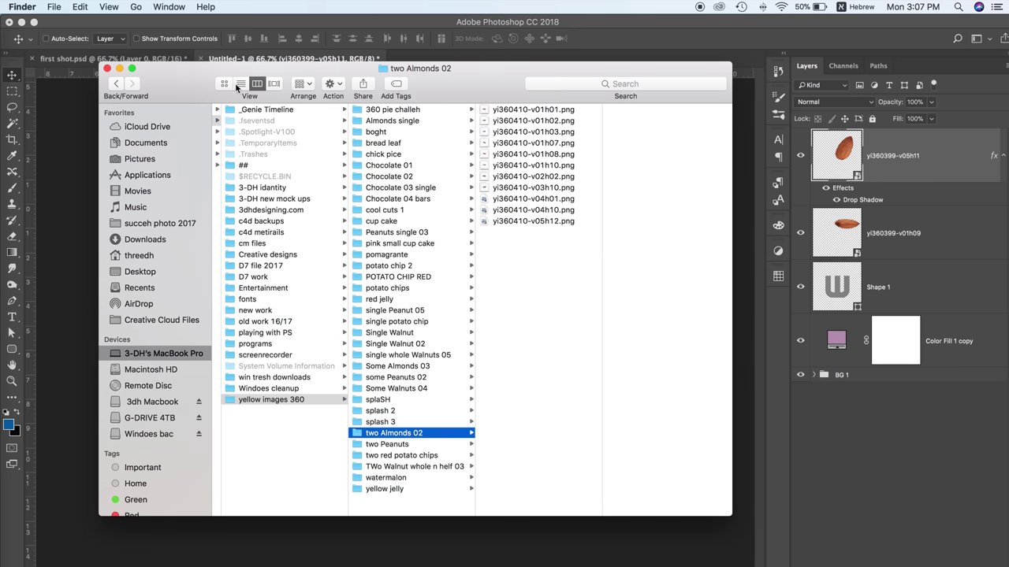
{"action": "left_click", "coordinate": [225, 84]}
{"action": "left_click", "coordinate": [443, 226]}
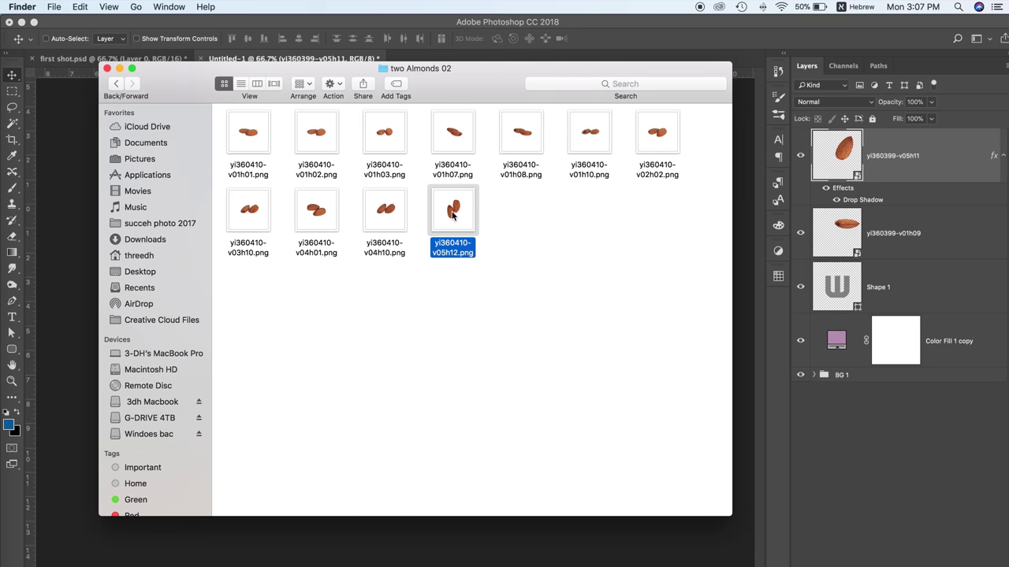
{"action": "left_click_drag", "start_coordinate": [452, 215], "coordinate": [377, 393]}
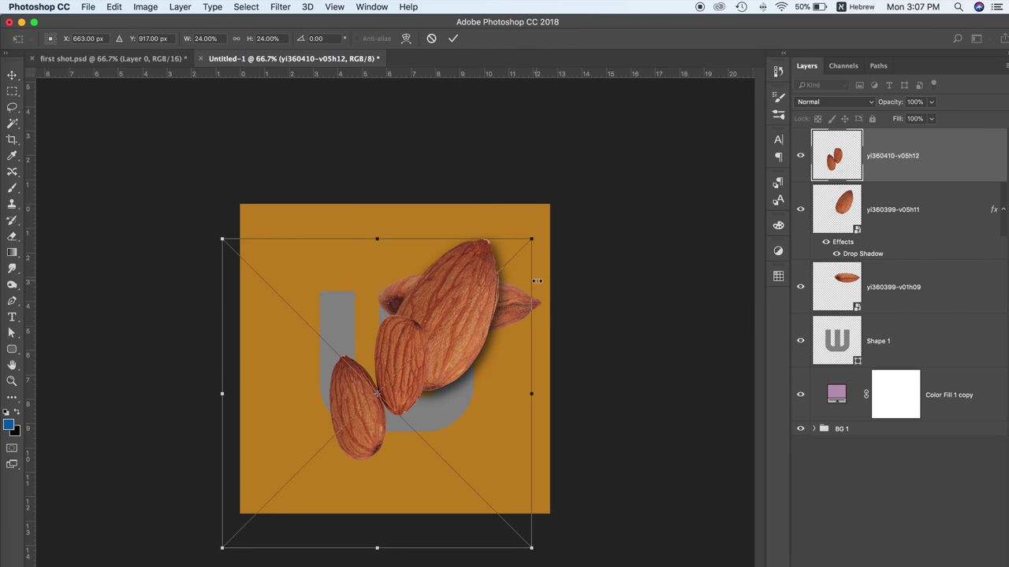
{"action": "key", "text": "Return"}
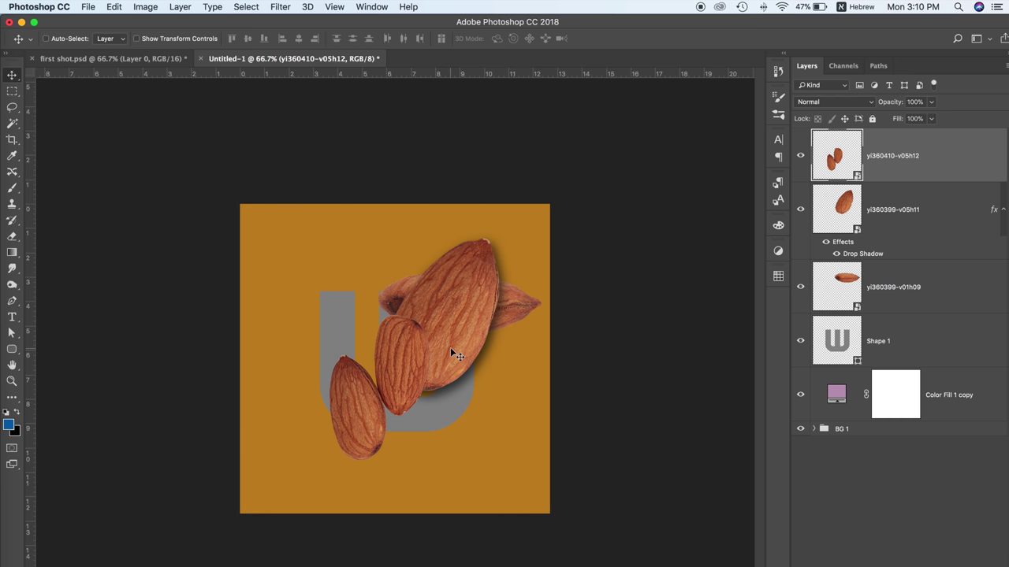
Select the three almond layers and group them together
{"action": "left_click", "coordinate": [863, 225]}
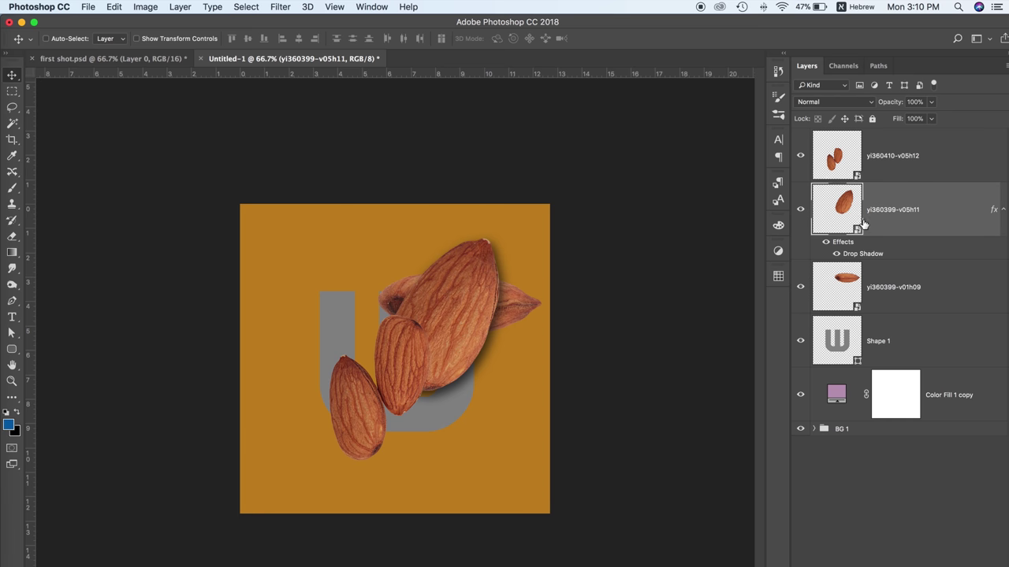
{"action": "left_click", "coordinate": [900, 305]}
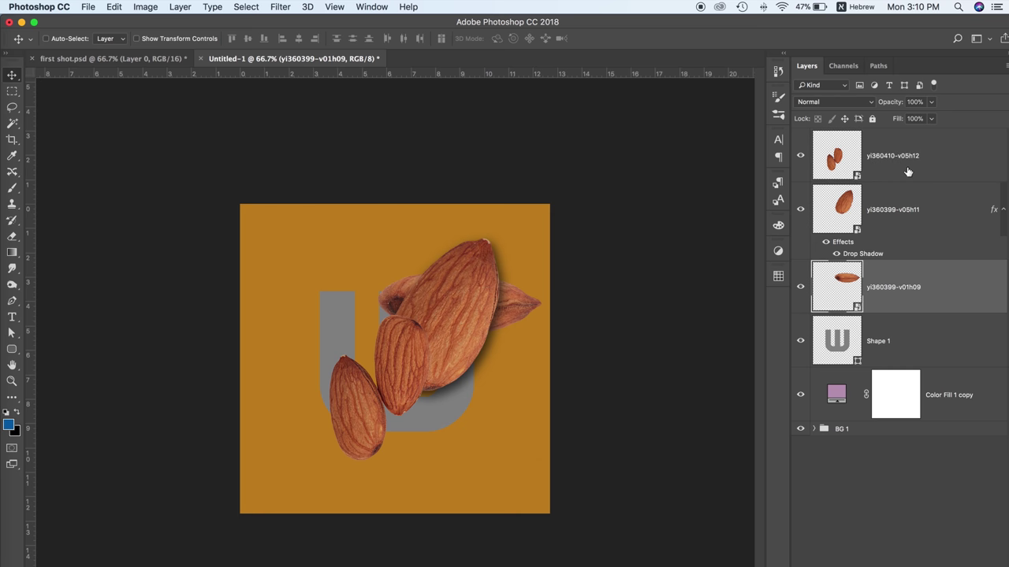
{"action": "left_click", "coordinate": [907, 171]}
{"action": "left_click", "coordinate": [917, 285], "text": "shift"}
{"action": "key", "text": "ctrl+g"}
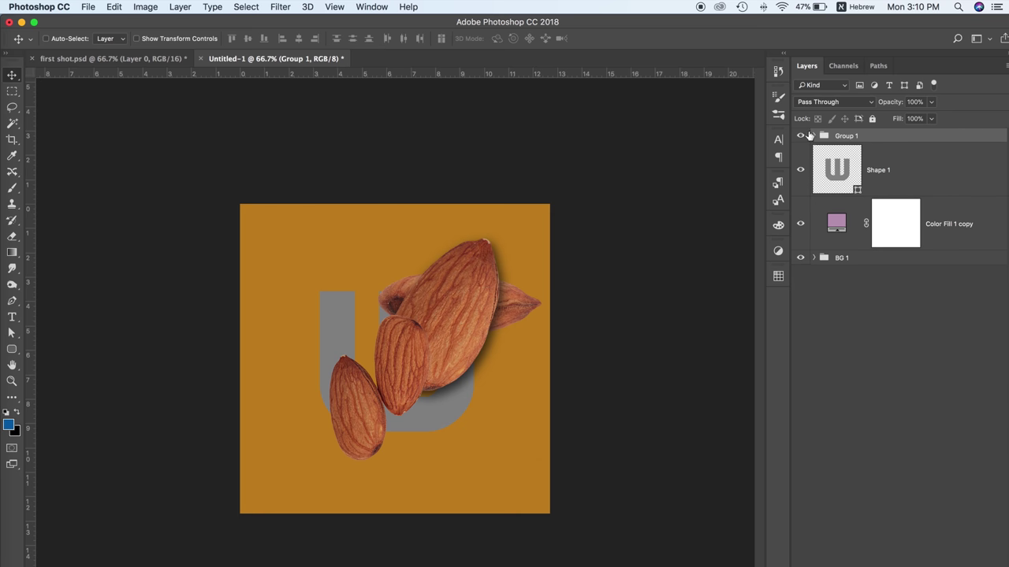
Name the new almond group pics, switching keyboard input to U.S. English
{"action": "double_click", "coordinate": [835, 137]}
{"action": "left_click", "coordinate": [838, 213]}
{"action": "type", "text": "ונבד"}
{"action": "key", "text": "Return"}
{"action": "left_click", "coordinate": [839, 6]}
{"action": "left_click", "coordinate": [867, 38]}
Move the drop-shadowed almond yi360399-v05h11 out of pics to the top of the stack
{"action": "double_click", "coordinate": [841, 137]}
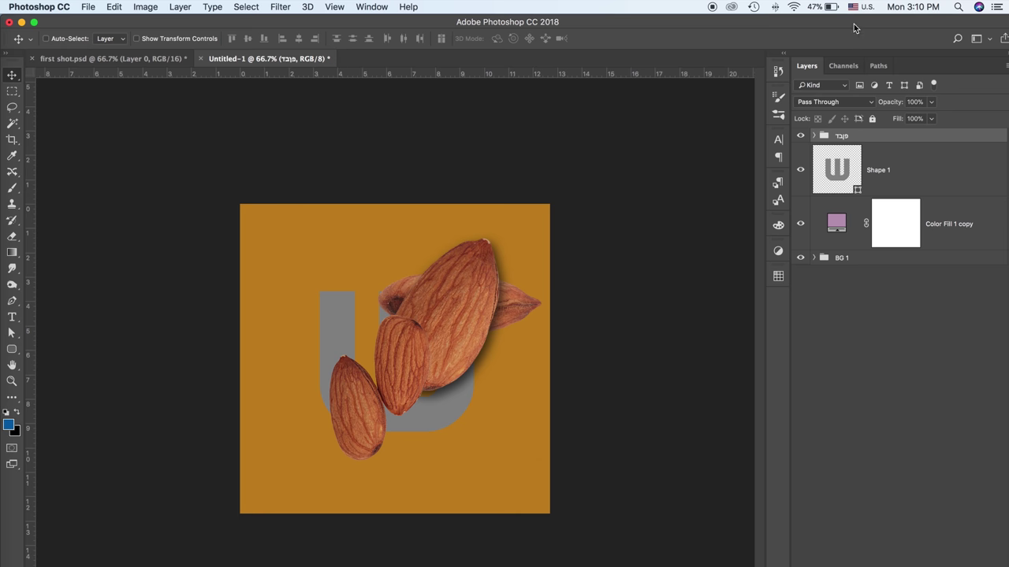
{"action": "left_click", "coordinate": [814, 135]}
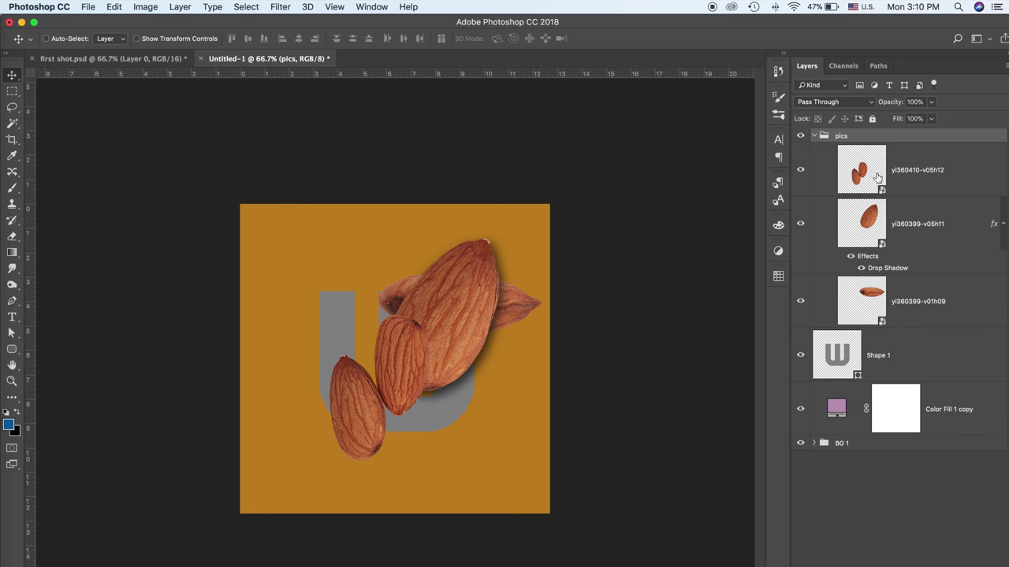
{"action": "left_click_drag", "start_coordinate": [859, 224], "coordinate": [836, 150]}
Hide and collapse the pics group, then try shrinking the almond and cancel
{"action": "left_click", "coordinate": [813, 213]}
{"action": "left_click", "coordinate": [799, 212]}
{"action": "key", "text": "ctrl+t"}
{"action": "left_click_drag", "start_coordinate": [651, 137], "coordinate": [531, 257]}
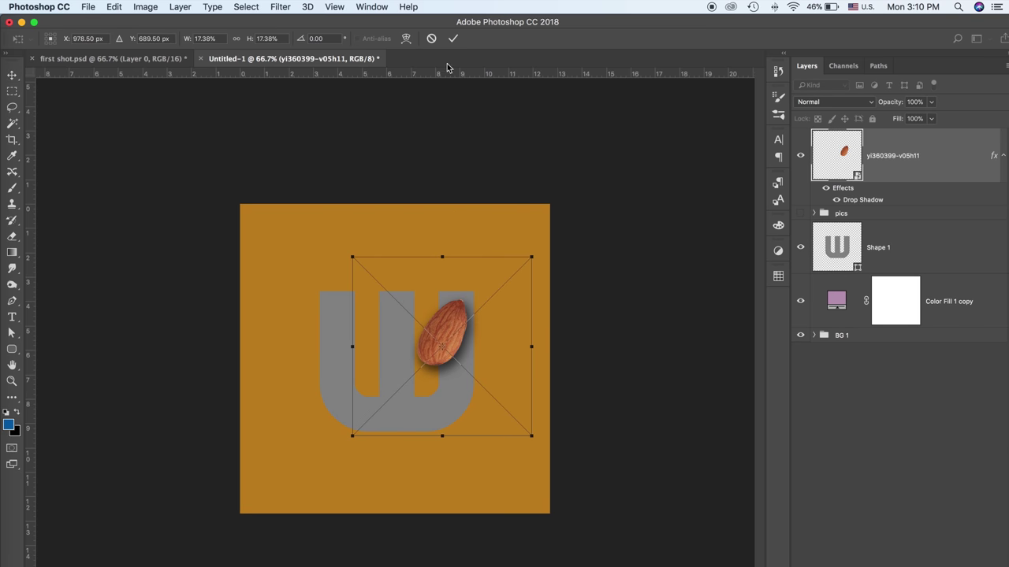
{"action": "left_click", "coordinate": [431, 37]}
Copy the almond's drop-shadow style, clear it, then paste it back
{"action": "right_click", "coordinate": [944, 178]}
{"action": "left_click", "coordinate": [868, 423]}
{"action": "right_click", "coordinate": [934, 172]}
{"action": "left_click", "coordinate": [856, 441]}
{"action": "right_click", "coordinate": [939, 154]}
{"action": "left_click", "coordinate": [881, 238]}
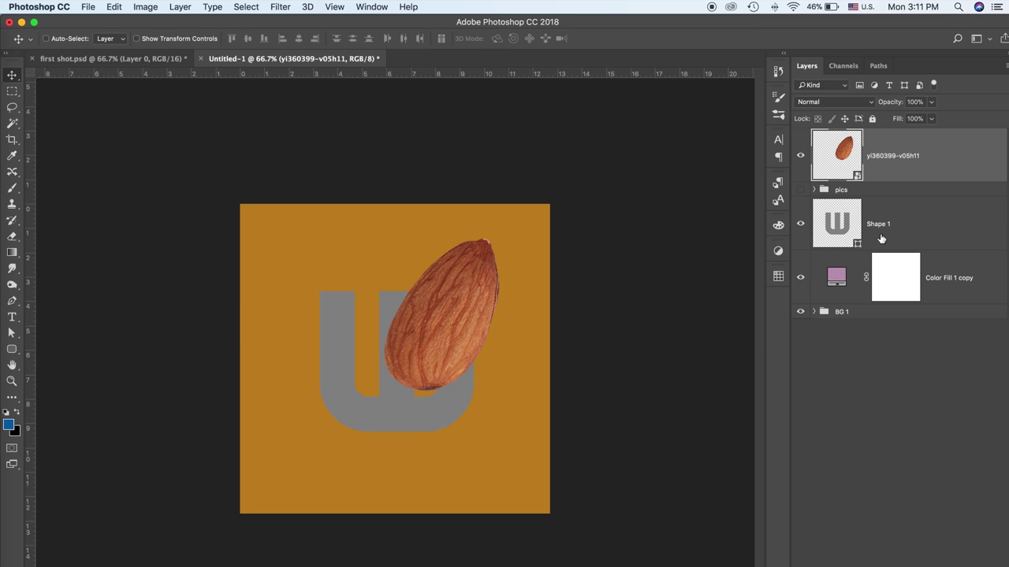
{"action": "key", "text": "ctrl+t"}
{"action": "left_click", "coordinate": [433, 38]}
{"action": "right_click", "coordinate": [889, 158]}
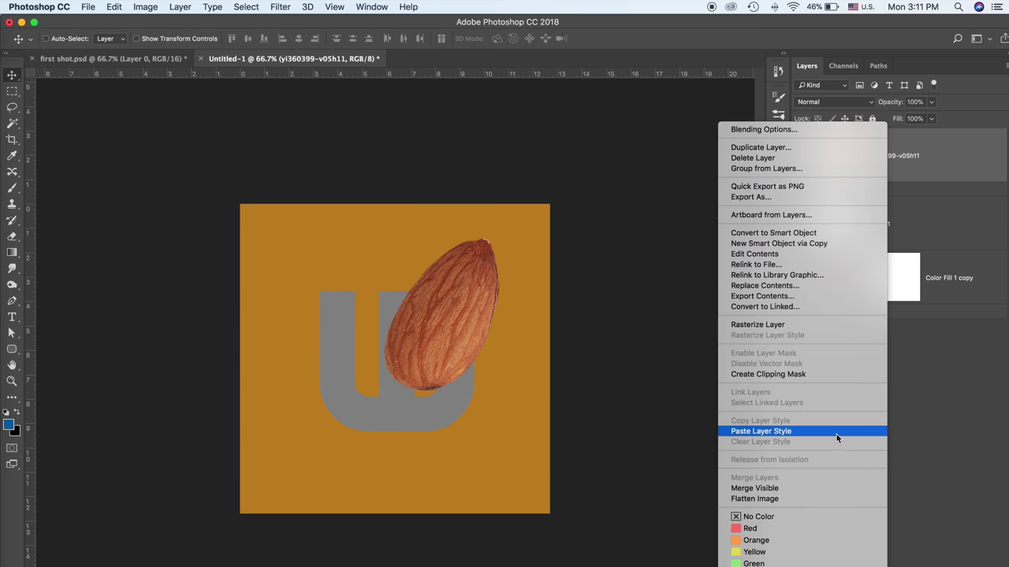
{"action": "left_click", "coordinate": [836, 431]}
Shrink the almond well below 40%, move it up right, and clear its drop shadow
{"action": "key", "text": "ctrl+t"}
{"action": "left_click_drag", "start_coordinate": [498, 236], "coordinate": [465, 283]}
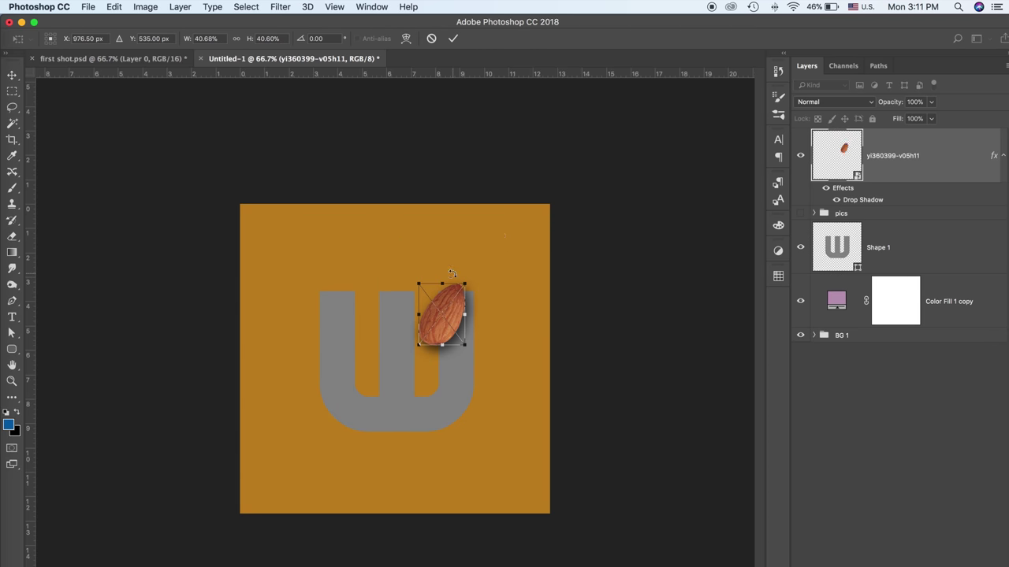
{"action": "key", "text": "ctrl+plus"}
{"action": "key", "text": "ctrl+plus"}
{"action": "key", "text": "ctrl+plus"}
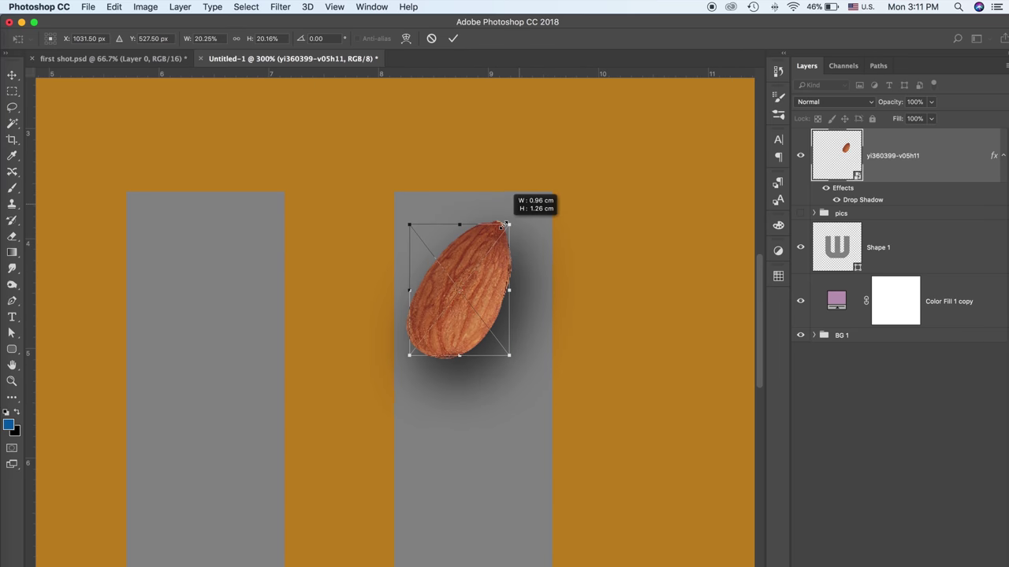
{"action": "mouse_move", "coordinate": [564, 151]}
{"action": "left_mouse_down"}
{"action": "mouse_move", "coordinate": [491, 252]}
{"action": "mouse_move", "coordinate": [529, 207]}
{"action": "mouse_move", "coordinate": [567, 233]}
{"action": "mouse_move", "coordinate": [422, 327]}
{"action": "mouse_move", "coordinate": [490, 381]}
{"action": "mouse_move", "coordinate": [524, 379]}
{"action": "mouse_move", "coordinate": [574, 335]}
{"action": "left_mouse_up"}
{"action": "key", "text": "Return"}
{"action": "right_click", "coordinate": [906, 155]}
{"action": "left_click", "coordinate": [853, 442]}
Scatter almond duplicates across the grey U, up to copy 6, including the left bar
{"action": "key", "text": "ctrl+t"}
{"action": "key", "text": "Return"}
{"action": "scroll", "coordinate": [561, 385], "scroll_direction": "down", "scroll_amount": 3}
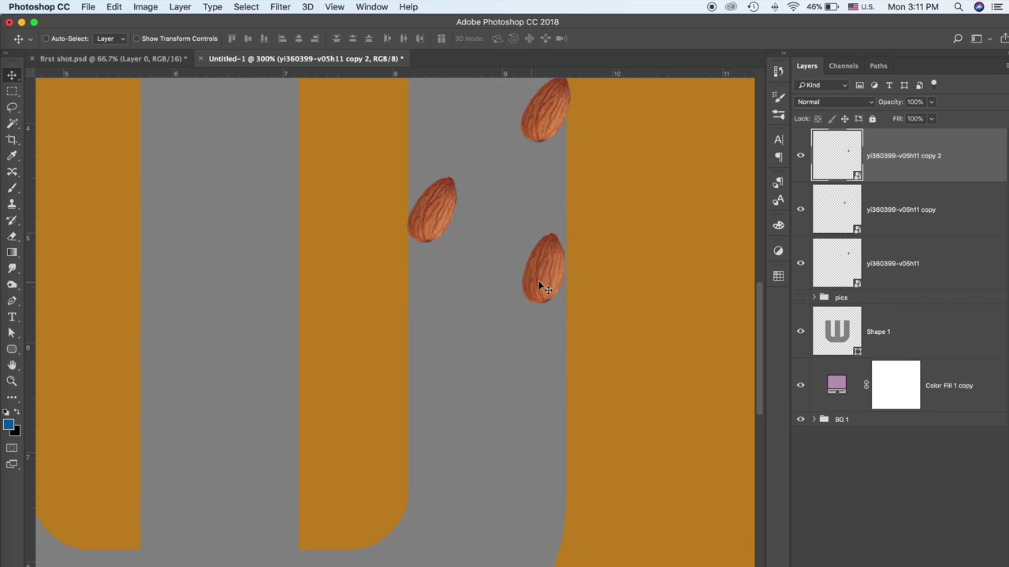
{"action": "mouse_move", "coordinate": [539, 284]}
{"action": "left_mouse_down"}
{"action": "mouse_move", "coordinate": [432, 397]}
{"action": "mouse_move", "coordinate": [529, 518]}
{"action": "mouse_move", "coordinate": [541, 517]}
{"action": "left_mouse_up"}
{"action": "scroll", "coordinate": [543, 534], "scroll_direction": "down", "scroll_amount": 4}
{"action": "scroll", "coordinate": [543, 533], "scroll_direction": "left", "scroll_amount": 3}
{"action": "mouse_move", "coordinate": [647, 377]}
{"action": "left_mouse_down"}
{"action": "mouse_move", "coordinate": [498, 528]}
{"action": "mouse_move", "coordinate": [389, 391]}
{"action": "mouse_move", "coordinate": [102, 356]}
{"action": "mouse_move", "coordinate": [118, 335]}
{"action": "left_mouse_up"}
{"action": "scroll", "coordinate": [160, 425], "scroll_direction": "left", "scroll_amount": 5}
{"action": "scroll", "coordinate": [159, 425], "scroll_direction": "up", "scroll_amount": 2}
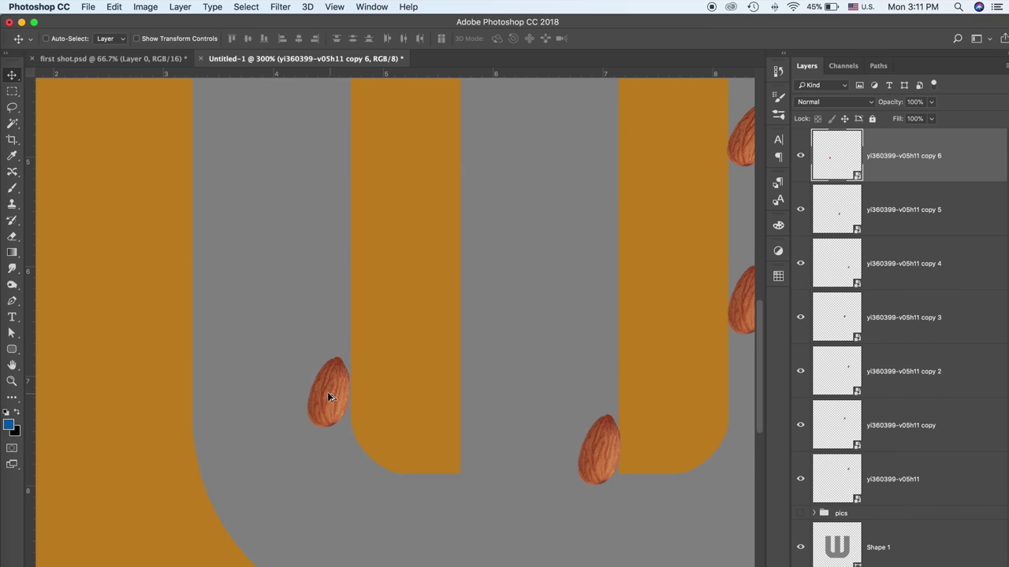
{"action": "left_click_drag", "start_coordinate": [323, 394], "coordinate": [210, 246]}
{"action": "left_click_drag", "start_coordinate": [324, 274], "coordinate": [315, 341]}
{"action": "right_click", "coordinate": [813, 136]}
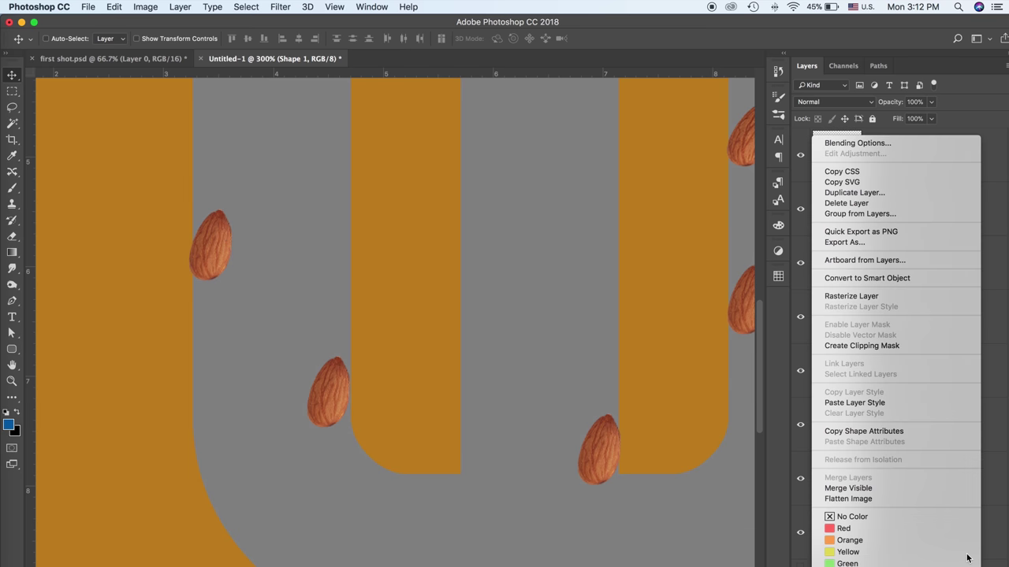
Lock Shape 1 and group all the small almond layers into a group named used
{"action": "left_click", "coordinate": [924, 118]}
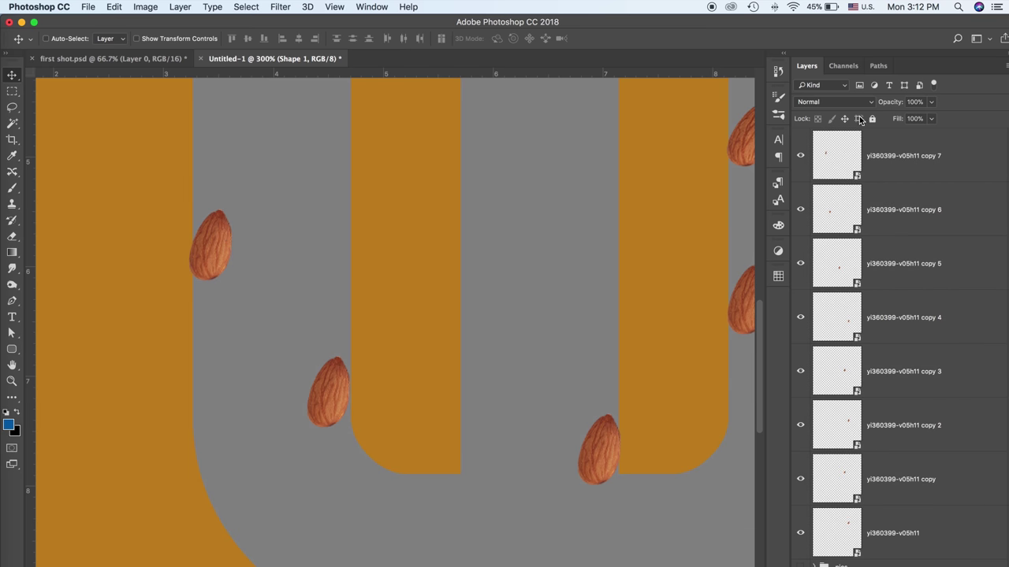
{"action": "key", "text": "super+0"}
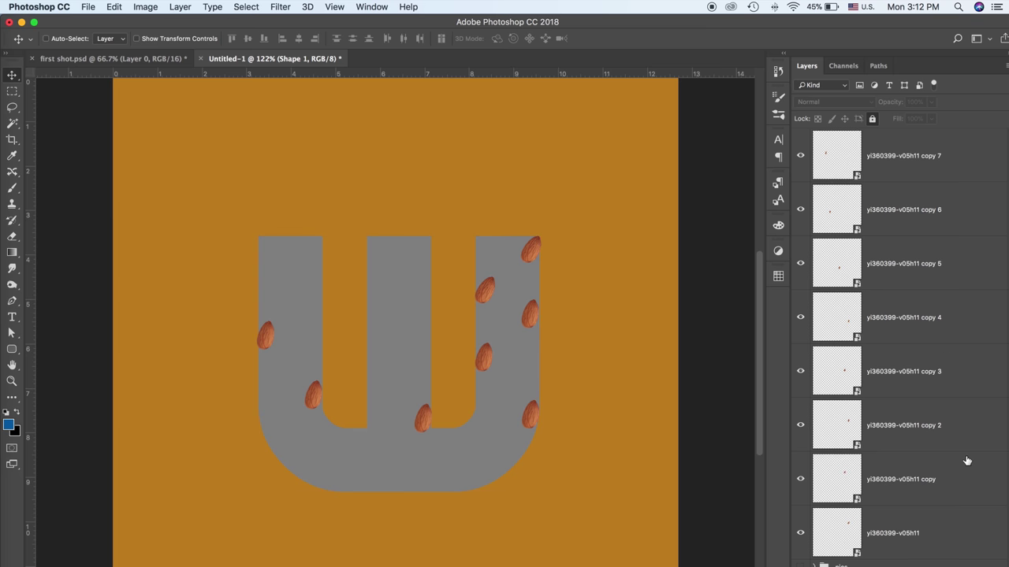
{"action": "left_click", "coordinate": [976, 526]}
{"action": "left_click", "coordinate": [901, 153], "text": "shift"}
{"action": "key", "text": "super+g"}
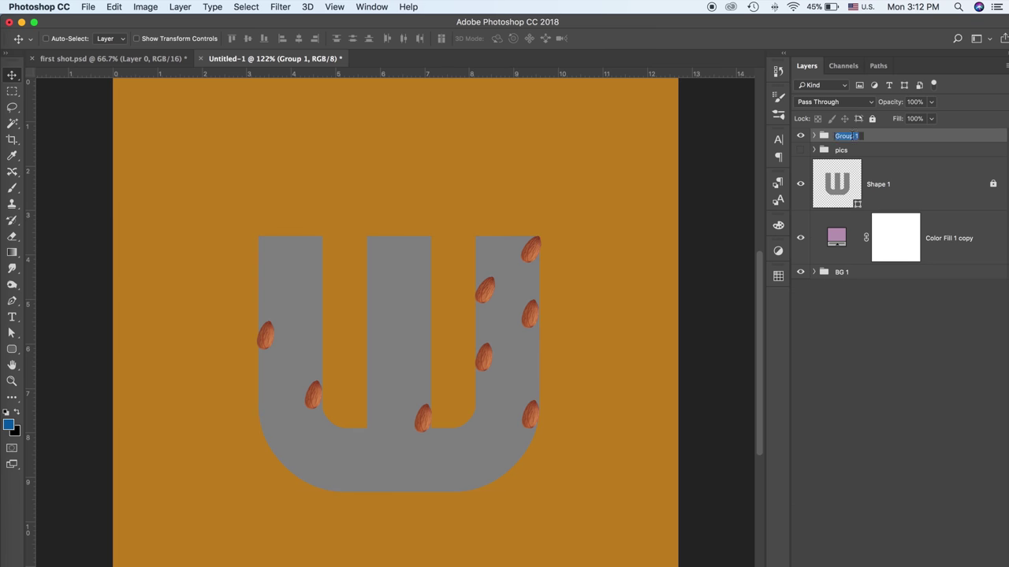
{"action": "type", "text": "used"}
{"action": "key", "text": "Return"}
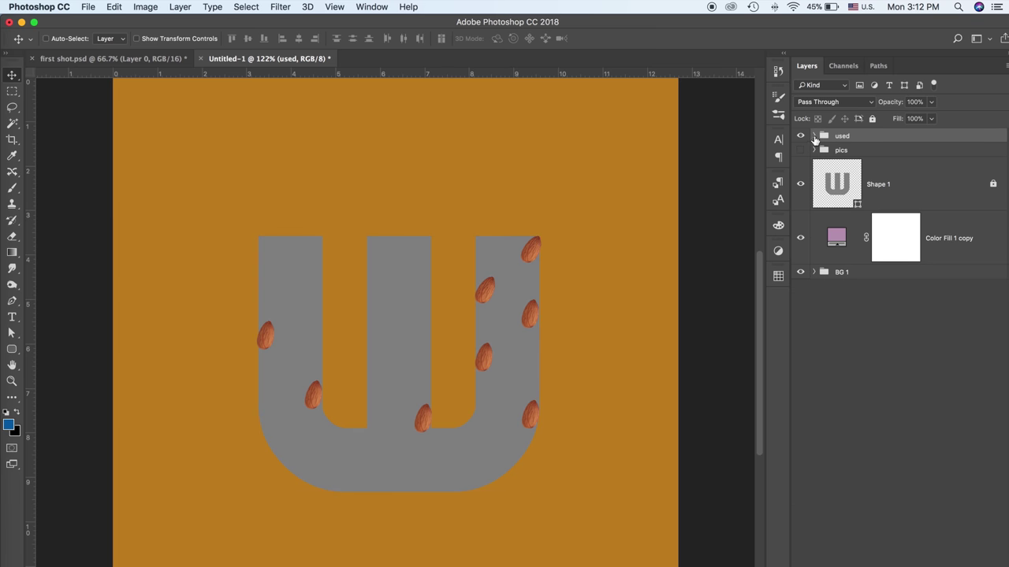
Enlarge the grouped almonds to about 152% to spread them around the U
{"action": "left_click", "coordinate": [814, 138]}
{"action": "key", "text": "super+t"}
{"action": "mouse_move", "coordinate": [542, 237]}
{"action": "left_mouse_down"}
{"action": "mouse_move", "coordinate": [626, 205]}
{"action": "mouse_move", "coordinate": [604, 219]}
{"action": "left_mouse_up"}
Commit the resized almonds and move six small almonds onto the top and bars of the U
{"action": "key", "text": "Return"}
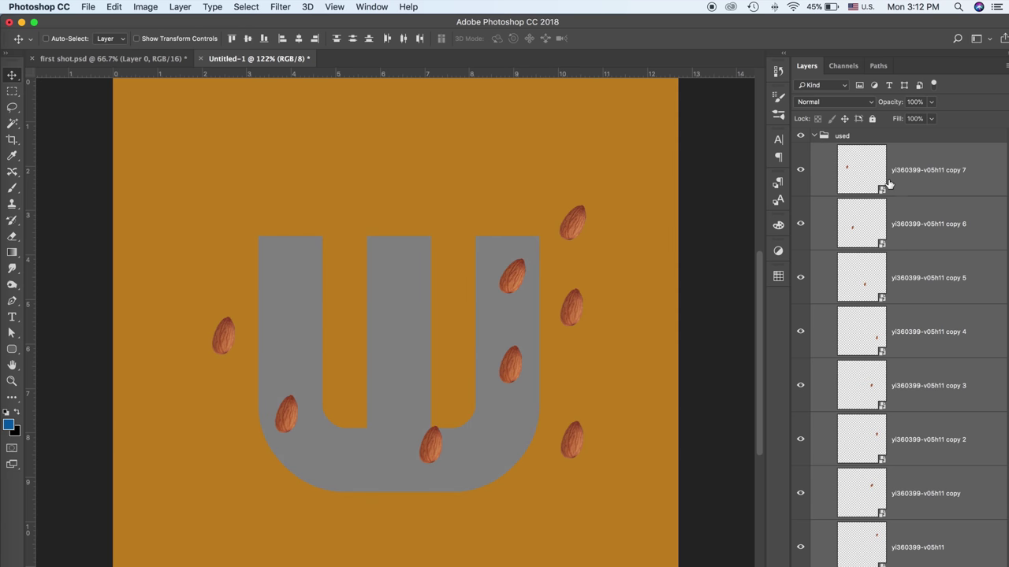
{"action": "left_click", "coordinate": [888, 184]}
{"action": "left_click_drag", "start_coordinate": [560, 264], "coordinate": [604, 186]}
{"action": "mouse_move", "coordinate": [578, 225]}
{"action": "left_mouse_down"}
{"action": "mouse_move", "coordinate": [518, 281]}
{"action": "mouse_move", "coordinate": [496, 338]}
{"action": "left_mouse_up"}
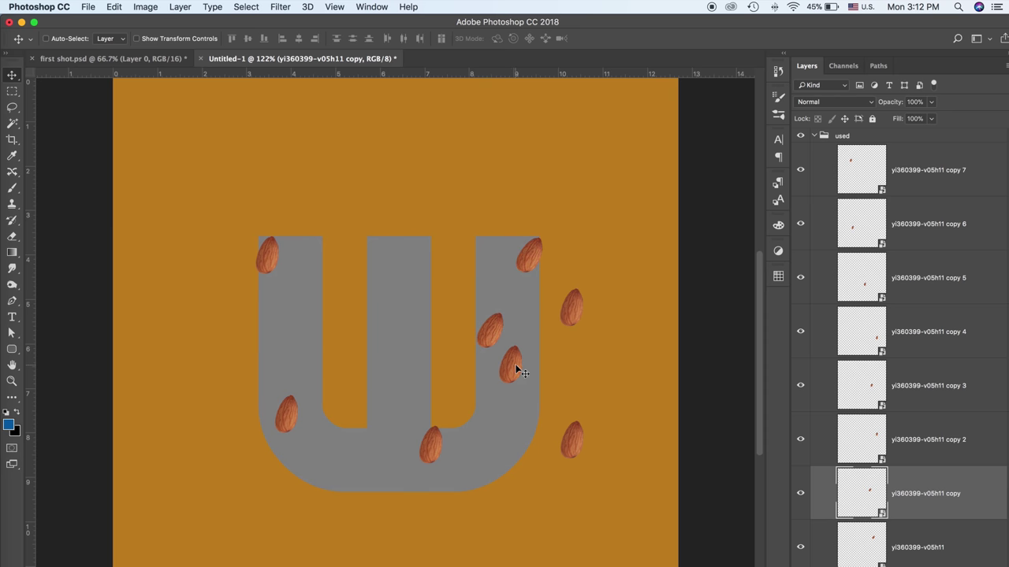
{"action": "left_click_drag", "start_coordinate": [516, 365], "coordinate": [423, 358]}
{"action": "mouse_move", "coordinate": [571, 441]}
{"action": "left_mouse_down"}
{"action": "mouse_move", "coordinate": [521, 441]}
{"action": "mouse_move", "coordinate": [527, 418]}
{"action": "left_mouse_up"}
{"action": "left_click_drag", "start_coordinate": [290, 420], "coordinate": [298, 413]}
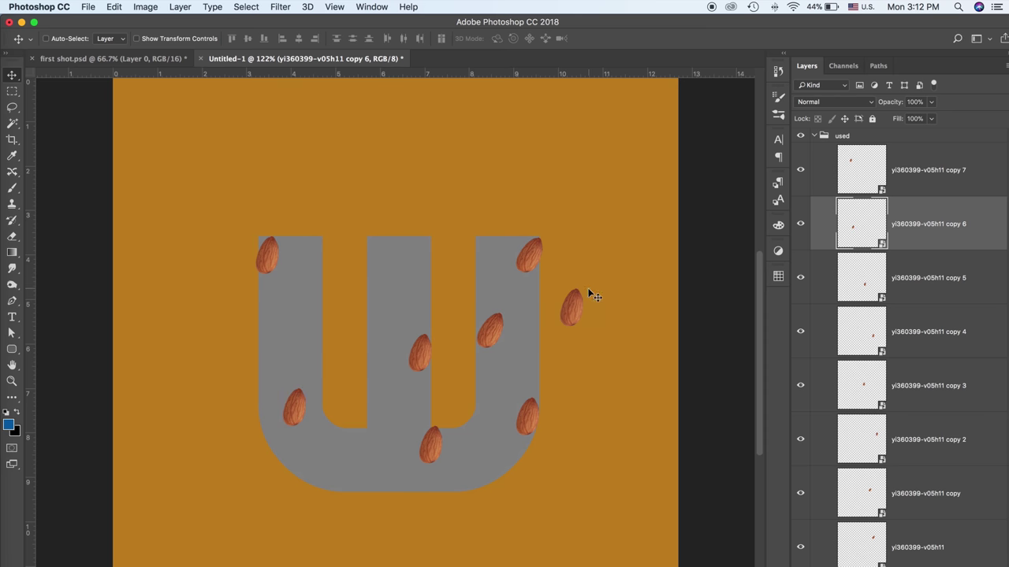
{"action": "left_click_drag", "start_coordinate": [589, 294], "coordinate": [411, 282]}
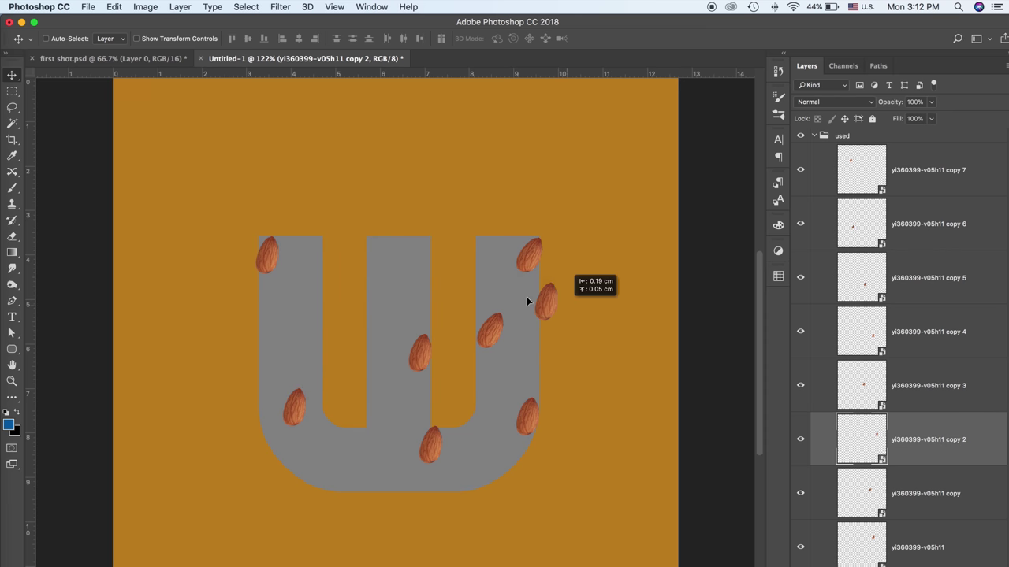
Move the yi360399-v01h09 layer above pics and shrink that large almond to a small size
{"action": "left_click", "coordinate": [815, 137]}
{"action": "left_click_drag", "start_coordinate": [891, 232], "coordinate": [890, 150]}
{"action": "left_click", "coordinate": [813, 203]}
{"action": "key", "text": "super+t"}
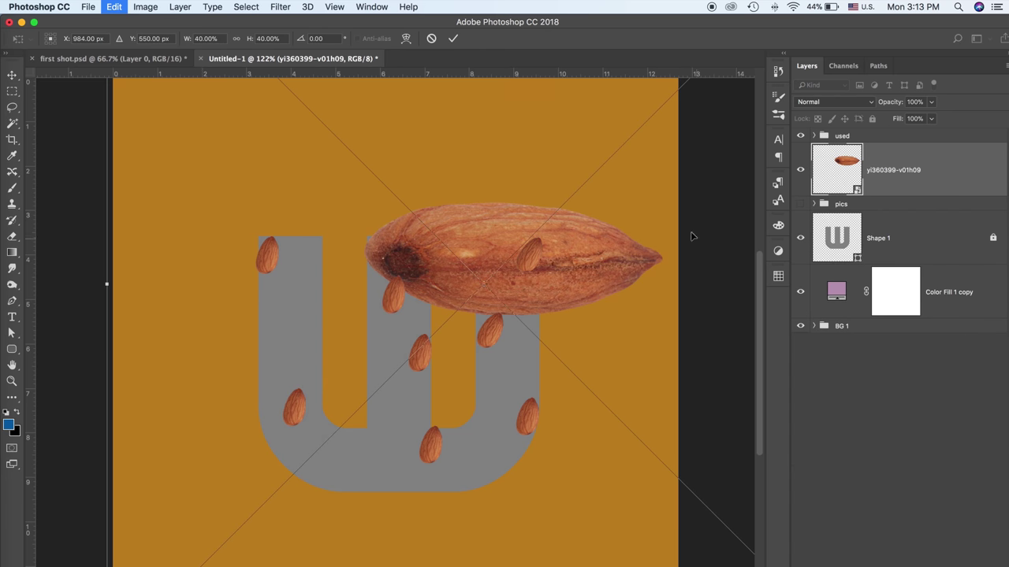
{"action": "key", "text": "Escape"}
{"action": "right_click", "coordinate": [907, 169]}
{"action": "left_click", "coordinate": [825, 337]}
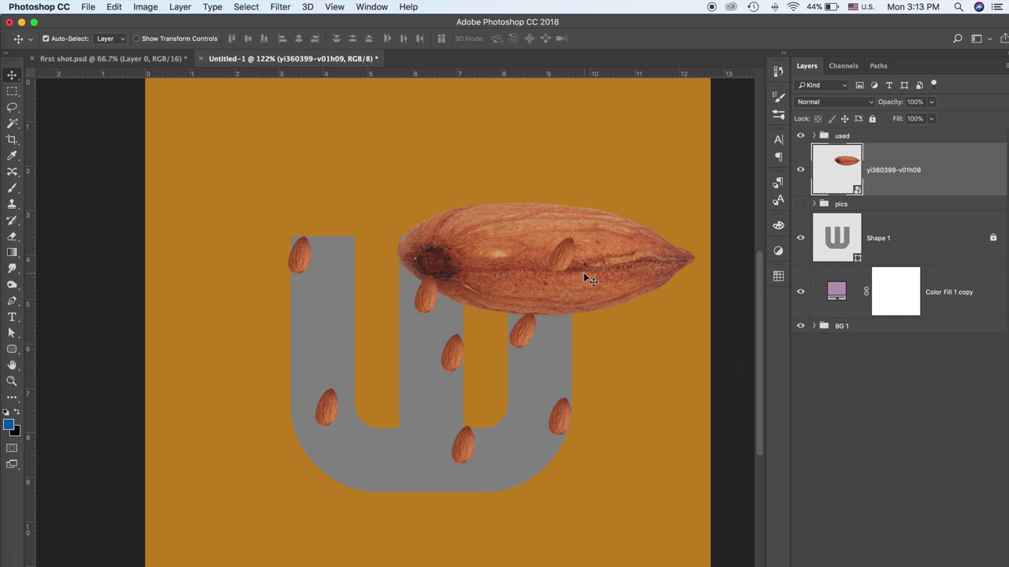
{"action": "key", "text": "super+t"}
{"action": "mouse_move", "coordinate": [697, 201]}
{"action": "left_mouse_down"}
{"action": "mouse_move", "coordinate": [549, 259]}
{"action": "mouse_move", "coordinate": [516, 288]}
{"action": "mouse_move", "coordinate": [532, 297]}
{"action": "mouse_move", "coordinate": [530, 286]}
{"action": "mouse_move", "coordinate": [524, 312]}
{"action": "mouse_move", "coordinate": [452, 335]}
{"action": "left_mouse_up"}
{"action": "key", "text": "Return"}
Tilt the small almond, put both new almond layers in the used group, and scatter copies across the U
{"action": "key", "text": "super+t"}
{"action": "key", "text": "Return"}
{"action": "left_click", "coordinate": [898, 217], "text": "shift"}
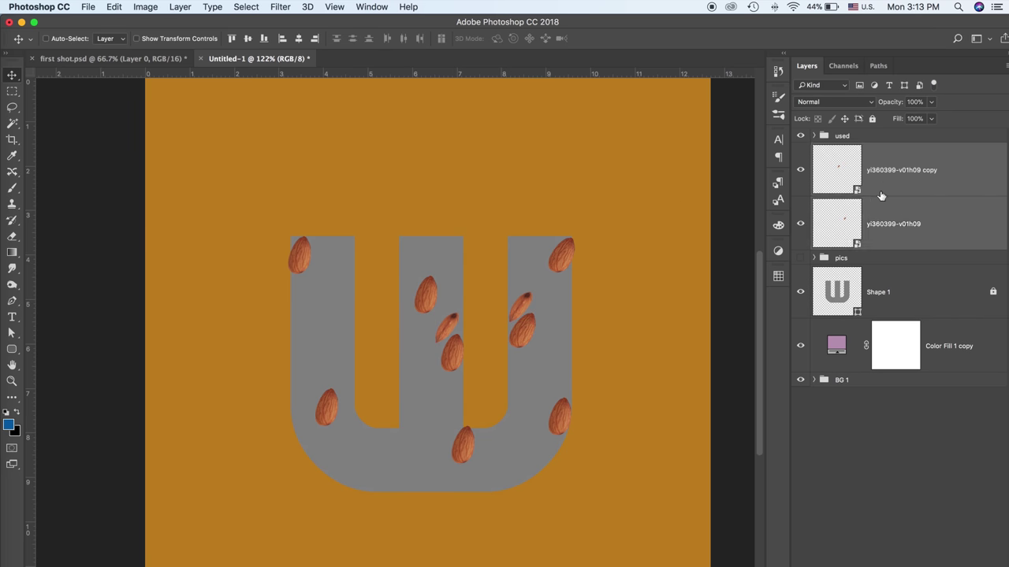
{"action": "left_click_drag", "start_coordinate": [898, 217], "coordinate": [841, 135]}
{"action": "left_click", "coordinate": [815, 136]}
{"action": "left_click", "coordinate": [882, 184]}
{"action": "mouse_move", "coordinate": [520, 305]}
{"action": "left_mouse_down"}
{"action": "mouse_move", "coordinate": [306, 287]}
{"action": "mouse_move", "coordinate": [353, 461]}
{"action": "mouse_move", "coordinate": [300, 428]}
{"action": "mouse_move", "coordinate": [340, 340]}
{"action": "mouse_move", "coordinate": [536, 388]}
{"action": "mouse_move", "coordinate": [408, 433]}
{"action": "mouse_move", "coordinate": [407, 253]}
{"action": "mouse_move", "coordinate": [564, 293]}
{"action": "left_mouse_up"}
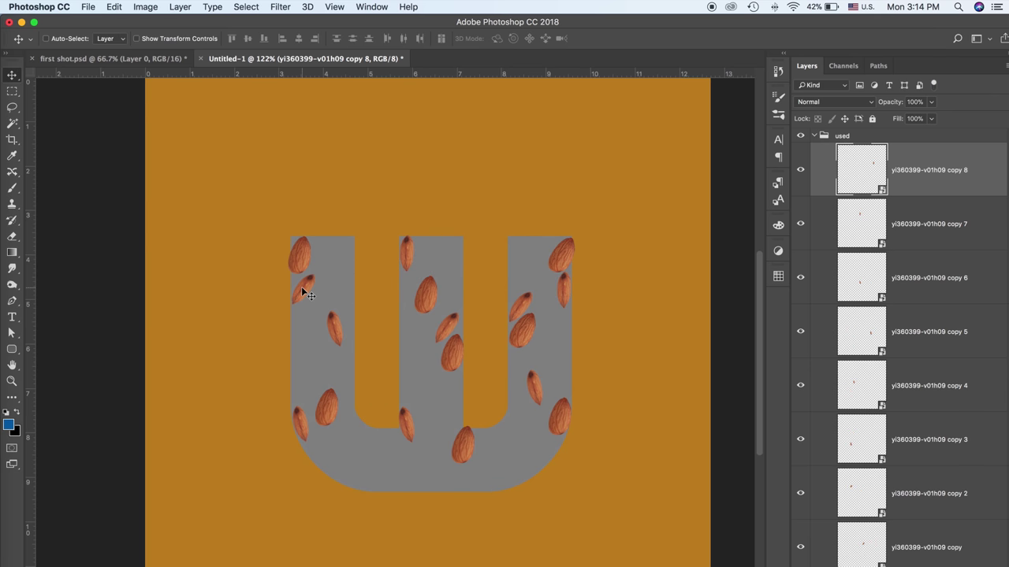
{"action": "left_click_drag", "start_coordinate": [306, 294], "coordinate": [487, 443]}
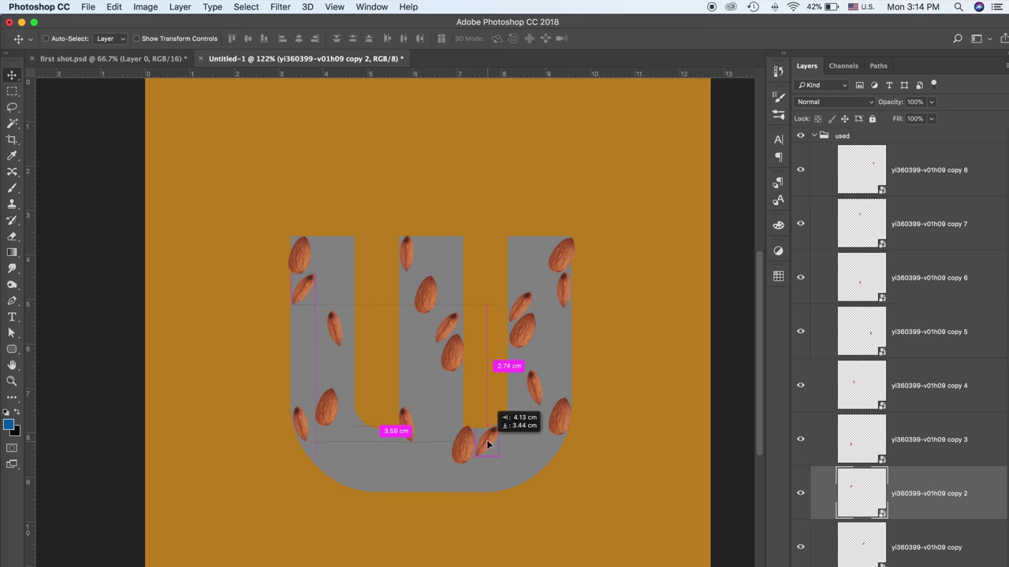
{"action": "left_click", "coordinate": [813, 135]}
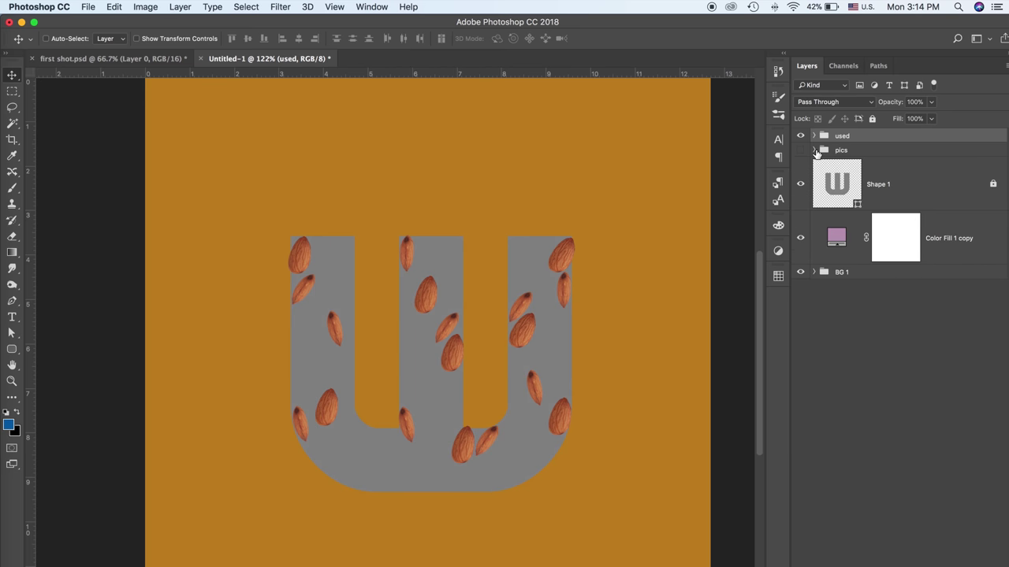
Browse the Some Almonds 03 and boght folders in Finder, previewing almond images
{"action": "left_click", "coordinate": [5, 31]}
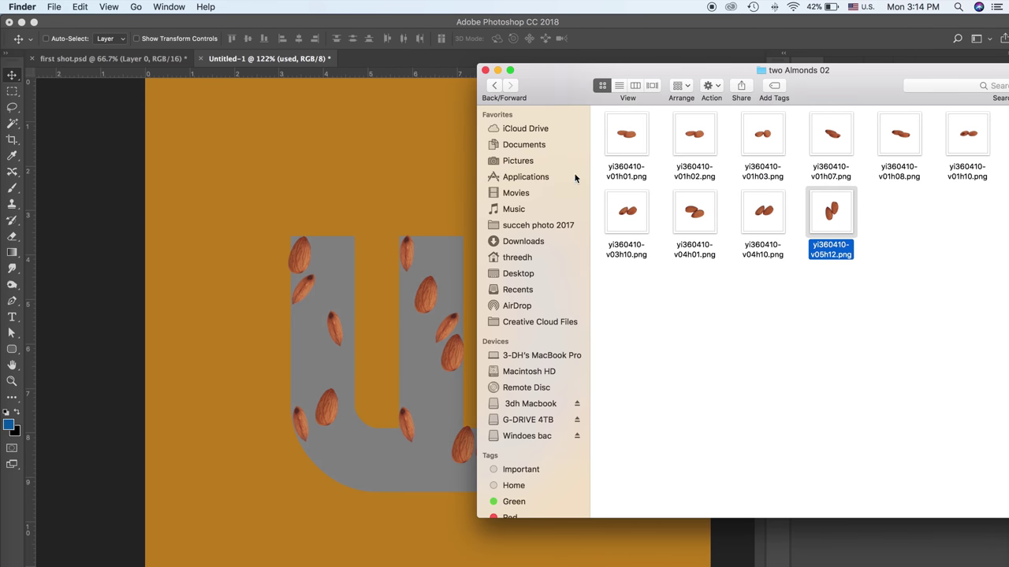
{"action": "left_click", "coordinate": [497, 89]}
{"action": "left_click_drag", "start_coordinate": [868, 76], "coordinate": [607, 94]}
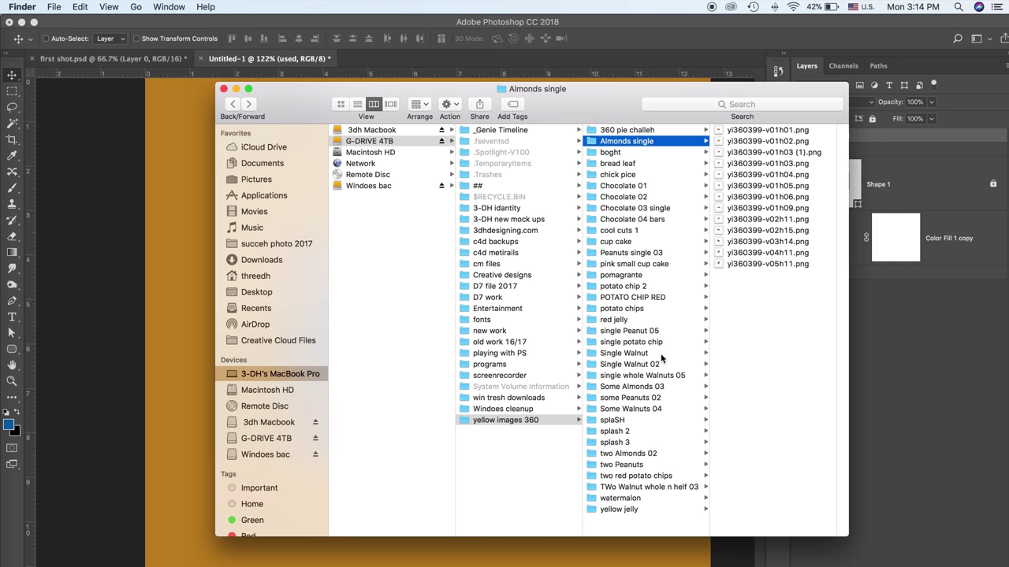
{"action": "left_click", "coordinate": [654, 386]}
{"action": "left_click", "coordinate": [741, 129]}
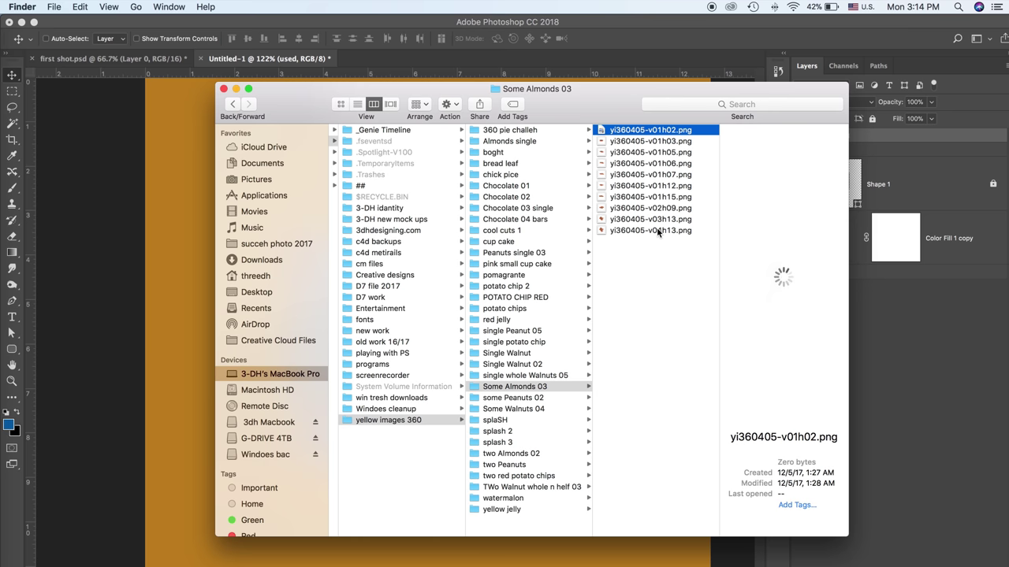
{"action": "left_click", "coordinate": [562, 152]}
{"action": "left_click", "coordinate": [653, 152]}
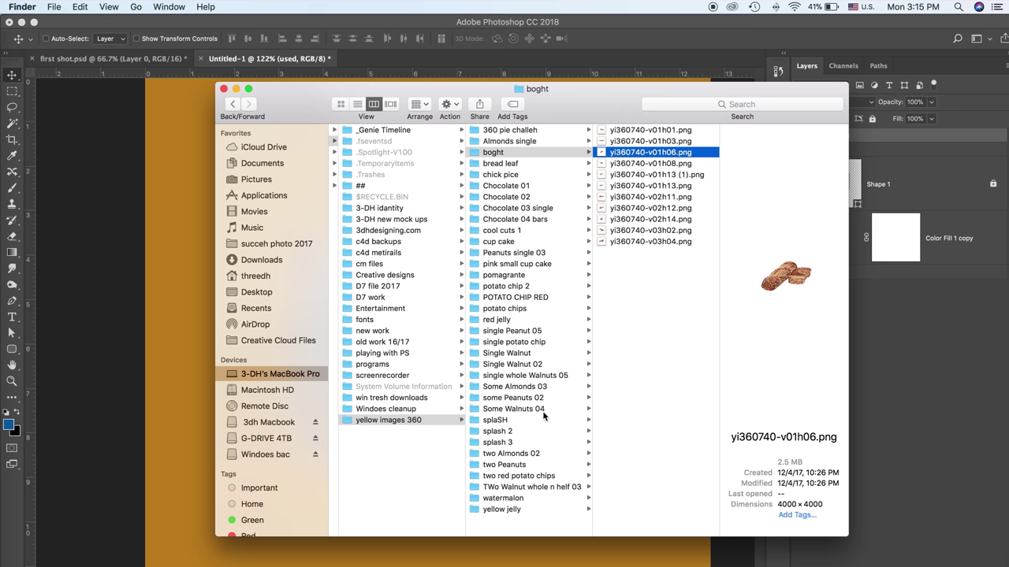
Step through the Some Almonds 03 images to find the almond-cluster photo
{"action": "left_click", "coordinate": [535, 386]}
{"action": "left_click", "coordinate": [672, 186]}
{"action": "left_click", "coordinate": [658, 208]}
{"action": "left_click", "coordinate": [651, 220]}
{"action": "left_click", "coordinate": [650, 231]}
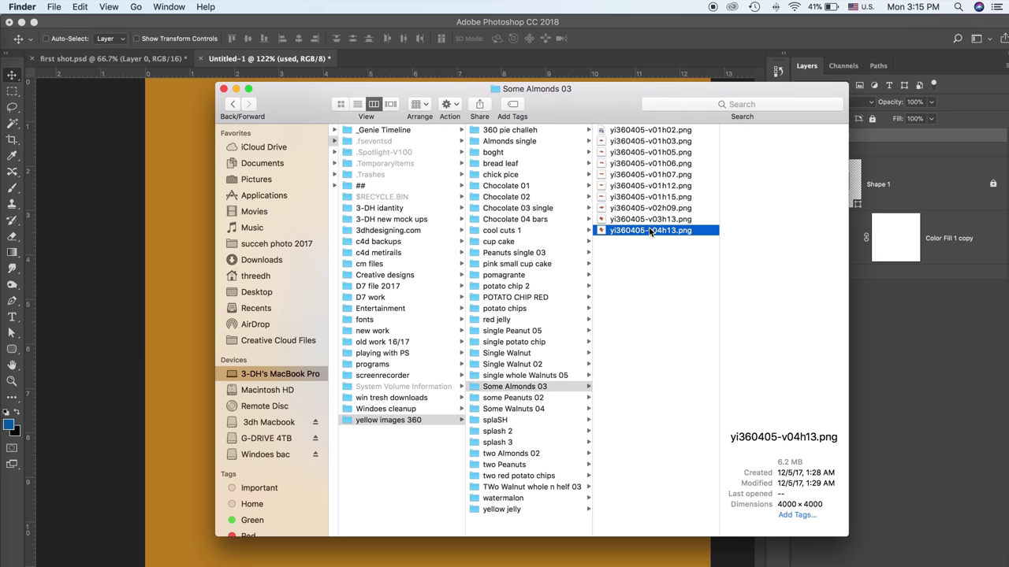
{"action": "left_click", "coordinate": [648, 131]}
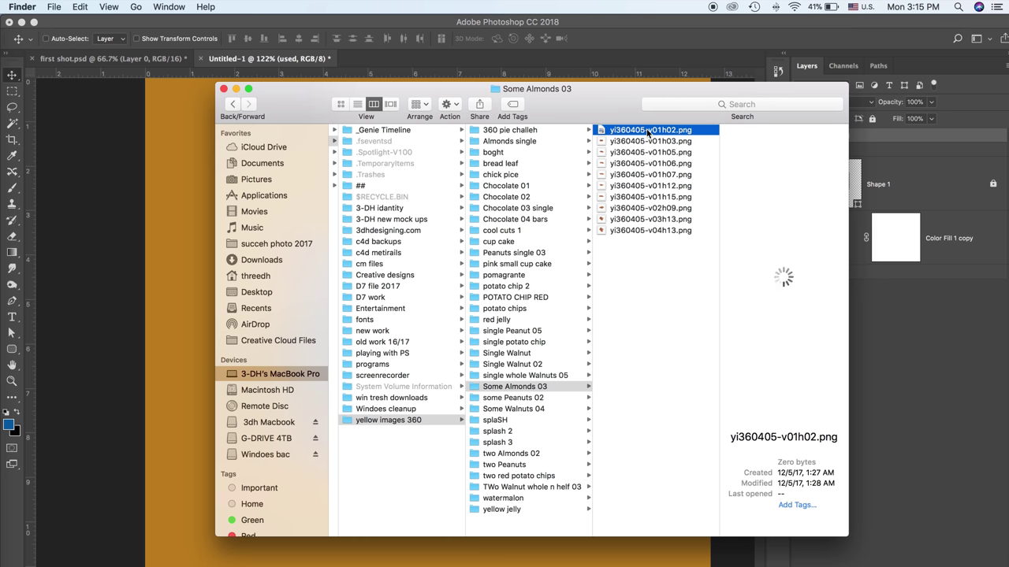
{"action": "key", "text": "Down"}
{"action": "key", "text": "Down"}
{"action": "key", "text": "Down"}
{"action": "key", "text": "Down"}
{"action": "key", "text": "Down"}
{"action": "key", "text": "Down"}
{"action": "key", "text": "Down"}
{"action": "key", "text": "Down"}
{"action": "key", "text": "Down"}
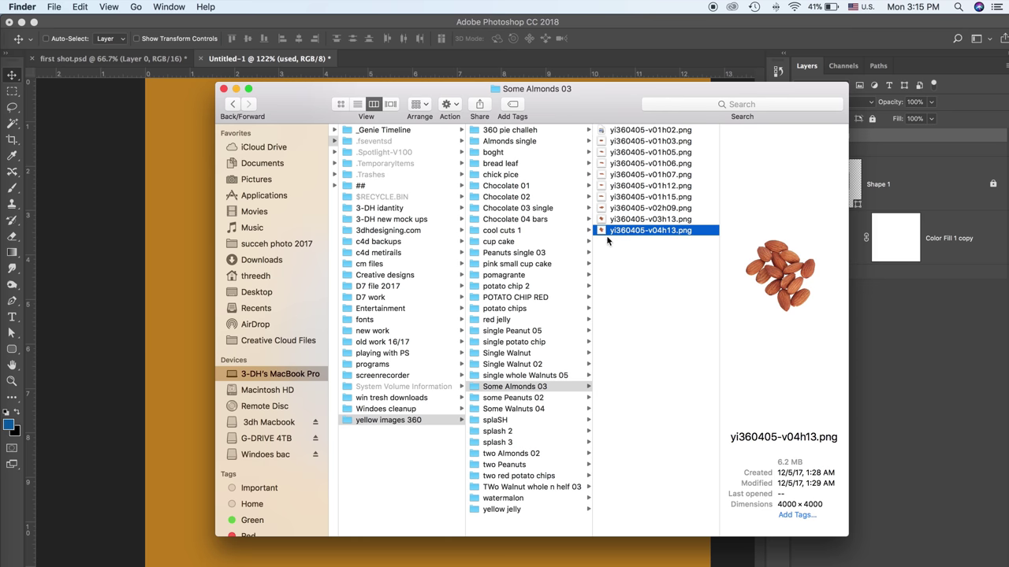
Place yi360405-v04h13.png onto the Photoshop canvas as a new layer
{"action": "left_click_drag", "start_coordinate": [166, 361], "coordinate": [258, 339]}
{"action": "key", "text": "Return"}
{"action": "right_click", "coordinate": [906, 158]}
{"action": "left_click", "coordinate": [856, 241]}
Shrink and tilt the almond cluster and set it on the U's middle leg
{"action": "key", "text": "super+t"}
{"action": "left_click_drag", "start_coordinate": [590, 169], "coordinate": [468, 293]}
{"action": "mouse_move", "coordinate": [442, 353]}
{"action": "left_mouse_down"}
{"action": "mouse_move", "coordinate": [382, 446]}
{"action": "mouse_move", "coordinate": [450, 396]}
{"action": "mouse_move", "coordinate": [473, 431]}
{"action": "mouse_move", "coordinate": [462, 403]}
{"action": "mouse_move", "coordinate": [442, 394]}
{"action": "left_mouse_up"}
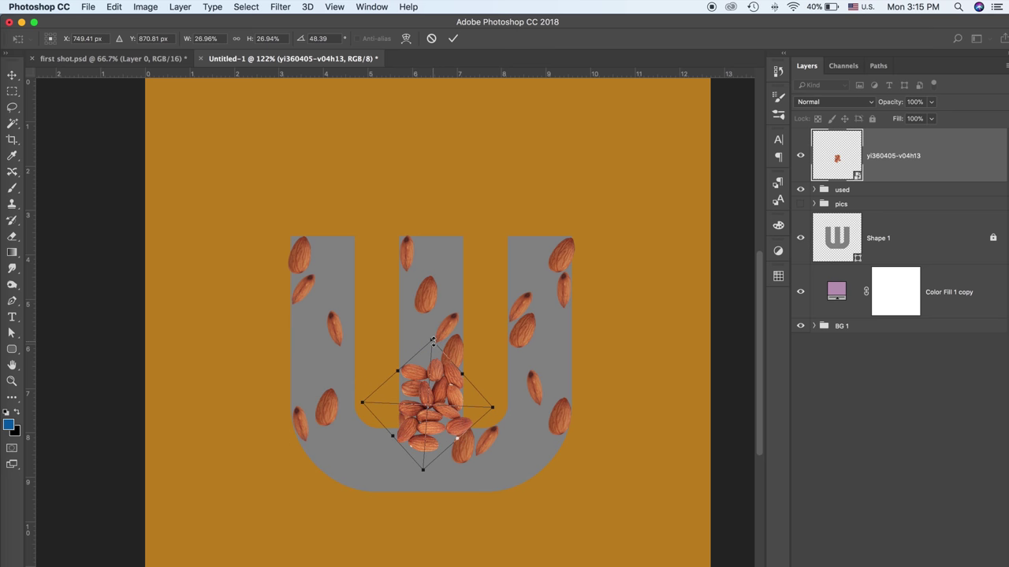
{"action": "key", "text": "Return"}
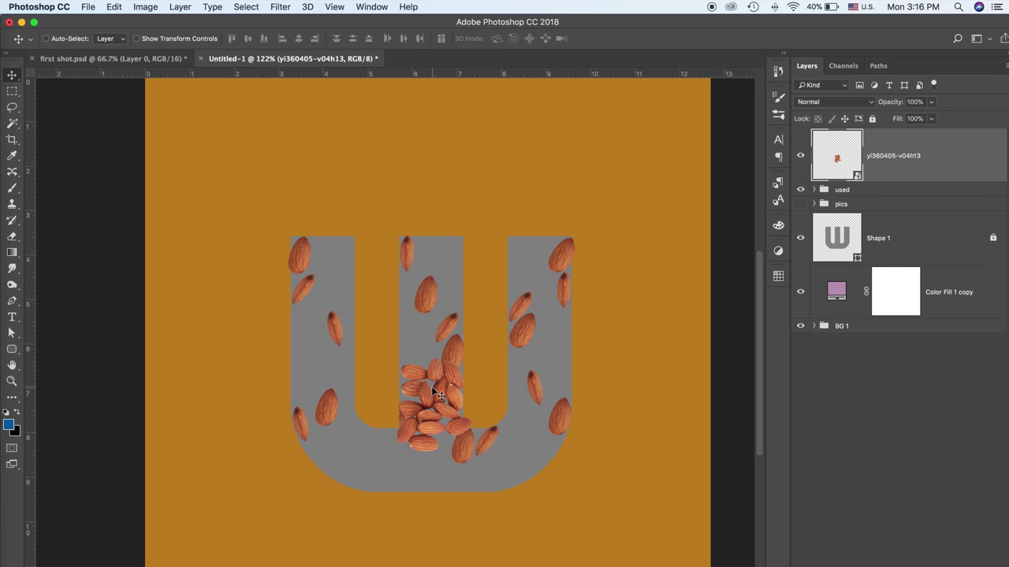
Copy the cluster onto the right leg, reposition single almonds, and move both cluster layers into used
{"action": "left_click_drag", "start_coordinate": [431, 386], "coordinate": [559, 419]}
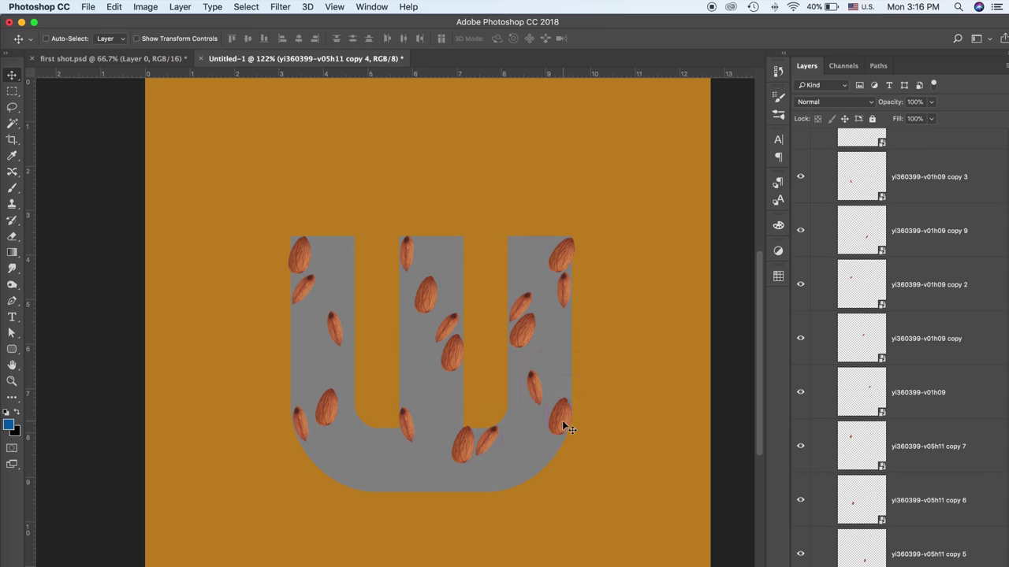
{"action": "left_click_drag", "start_coordinate": [562, 419], "coordinate": [512, 465]}
{"action": "left_click_drag", "start_coordinate": [409, 438], "coordinate": [309, 403]}
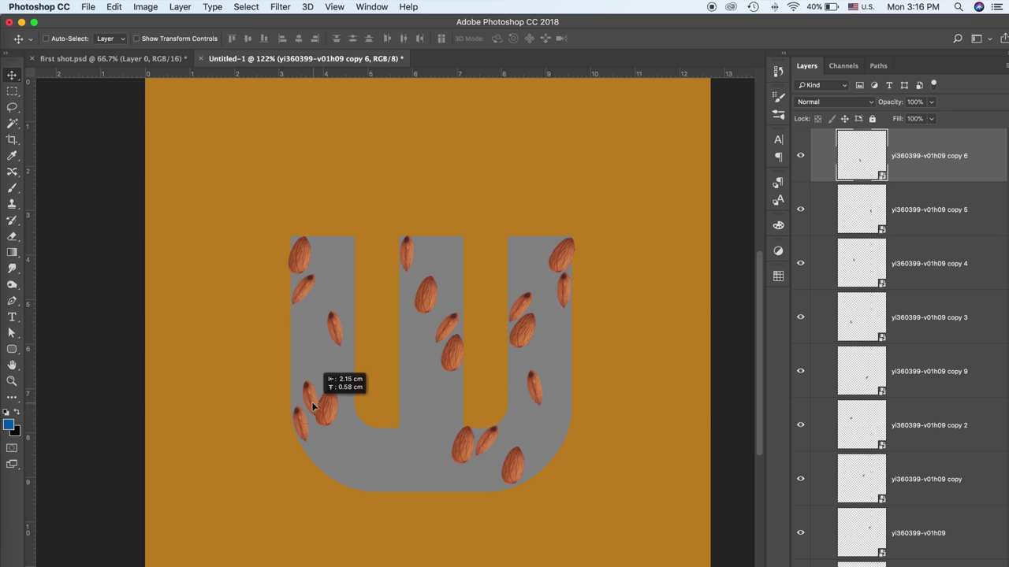
{"action": "left_click_drag", "start_coordinate": [470, 435], "coordinate": [379, 354]}
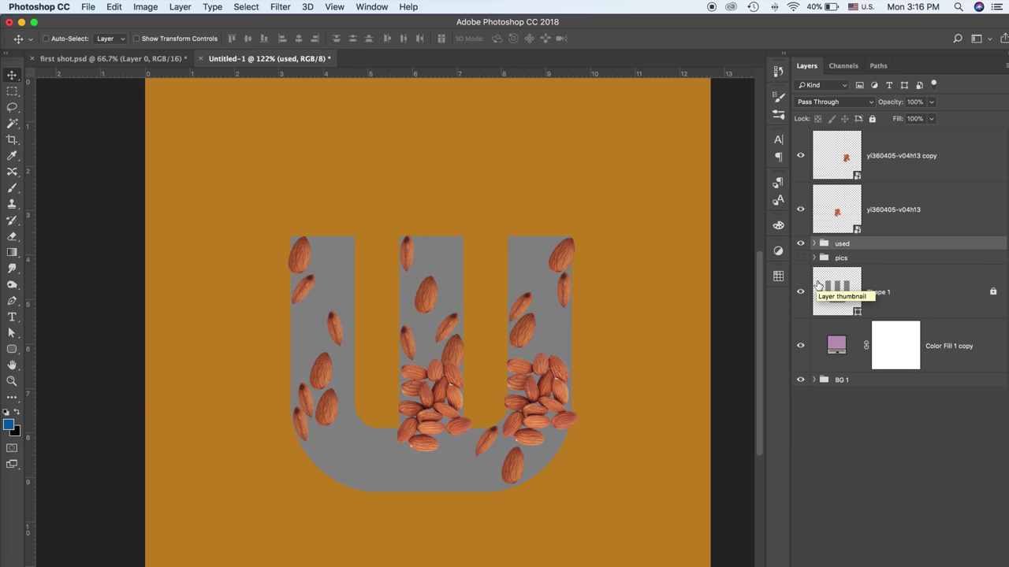
{"action": "left_click", "coordinate": [891, 209]}
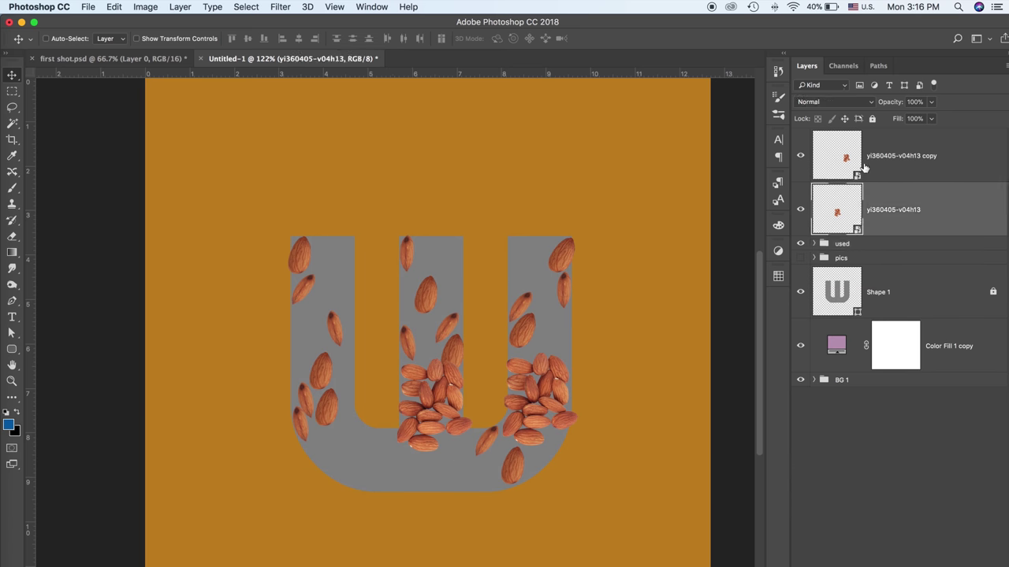
{"action": "left_click", "coordinate": [890, 155], "text": "shift"}
{"action": "left_click_drag", "start_coordinate": [891, 155], "coordinate": [841, 257]}
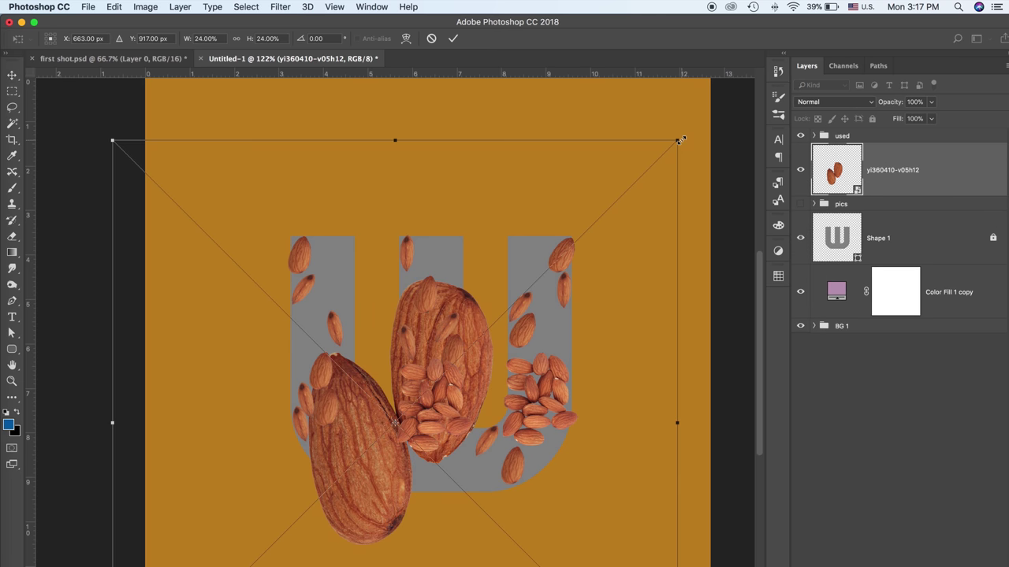
Place the yi360410-v05h12 almond pair, shrink it to about 16.5%, and move it onto the left leg
{"action": "right_click", "coordinate": [837, 170]}
{"action": "left_click", "coordinate": [838, 264]}
{"action": "key", "text": "ctrl+t"}
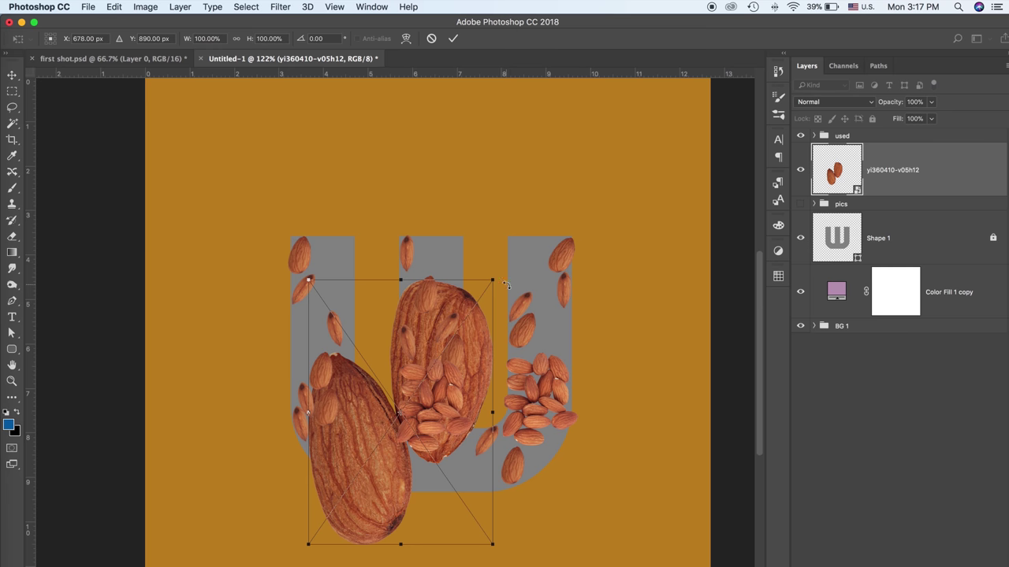
{"action": "left_click_drag", "start_coordinate": [495, 281], "coordinate": [381, 369]}
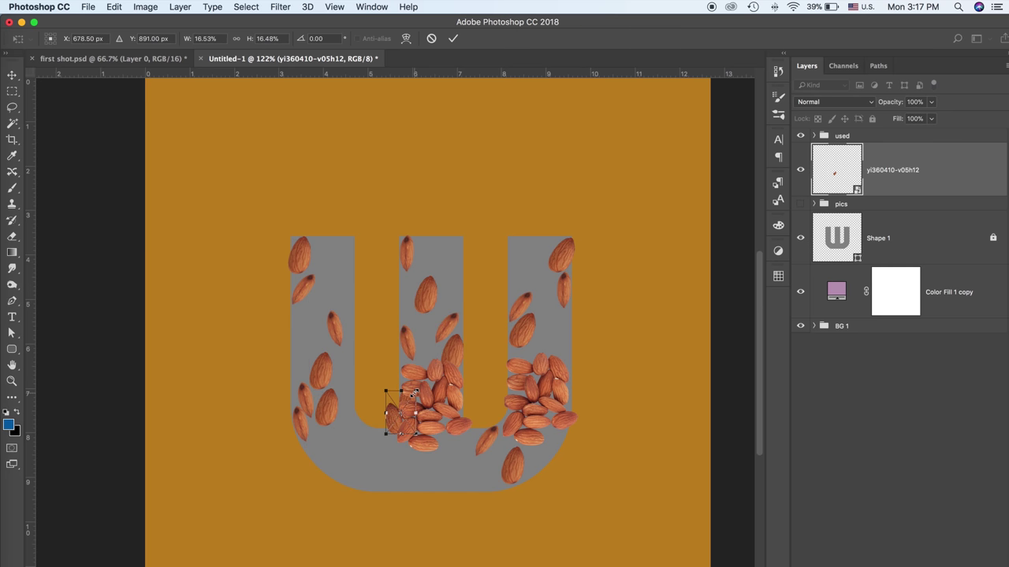
{"action": "key", "text": "Return"}
{"action": "key", "text": "ctrl+plus"}
{"action": "key", "text": "ctrl+plus"}
{"action": "left_click_drag", "start_coordinate": [379, 495], "coordinate": [142, 352]}
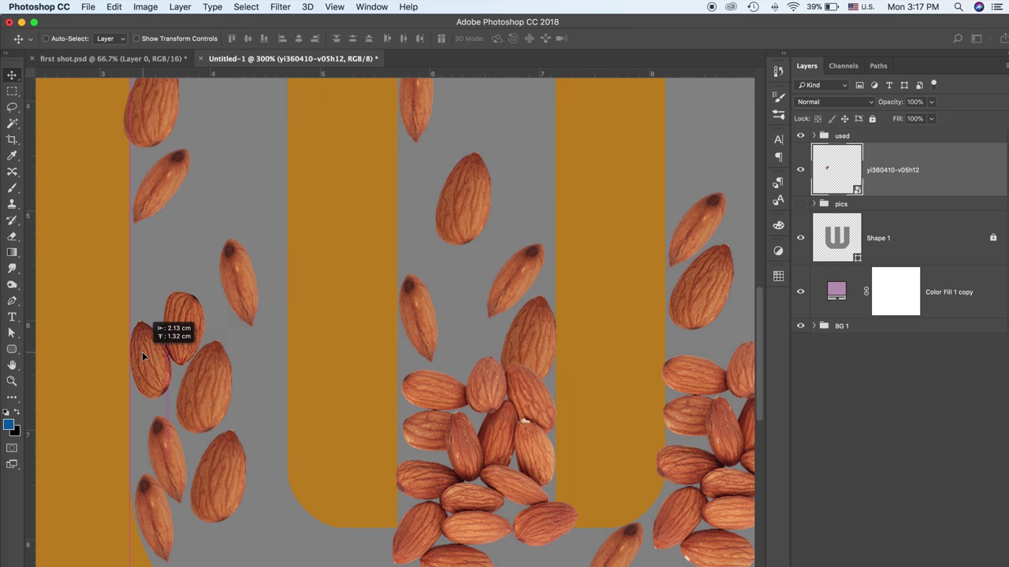
Move the almond pair into the used group, slide it down the left leg, and drop a copy
{"action": "left_click_drag", "start_coordinate": [875, 180], "coordinate": [842, 137]}
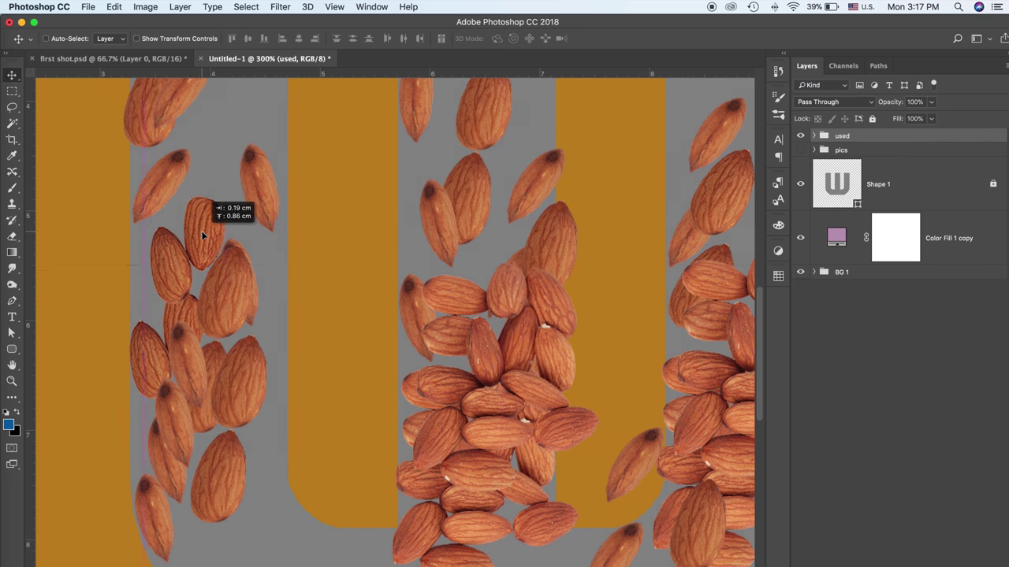
{"action": "left_click", "coordinate": [814, 135]}
{"action": "left_click", "coordinate": [883, 174]}
{"action": "mouse_move", "coordinate": [175, 304]}
{"action": "left_mouse_down"}
{"action": "mouse_move", "coordinate": [282, 533]}
{"action": "mouse_move", "coordinate": [264, 528]}
{"action": "left_mouse_up"}
{"action": "key", "text": "ctrl+j"}
{"action": "mouse_move", "coordinate": [298, 499]}
{"action": "left_mouse_down"}
{"action": "mouse_move", "coordinate": [520, 112]}
{"action": "mouse_move", "coordinate": [485, 121]}
{"action": "mouse_move", "coordinate": [726, 148]}
{"action": "left_mouse_up"}
Flip an almond horizontally and reposition it on the legs
{"action": "left_click_drag", "start_coordinate": [697, 247], "coordinate": [504, 275]}
{"action": "right_click", "coordinate": [534, 177]}
{"action": "left_click", "coordinate": [551, 194]}
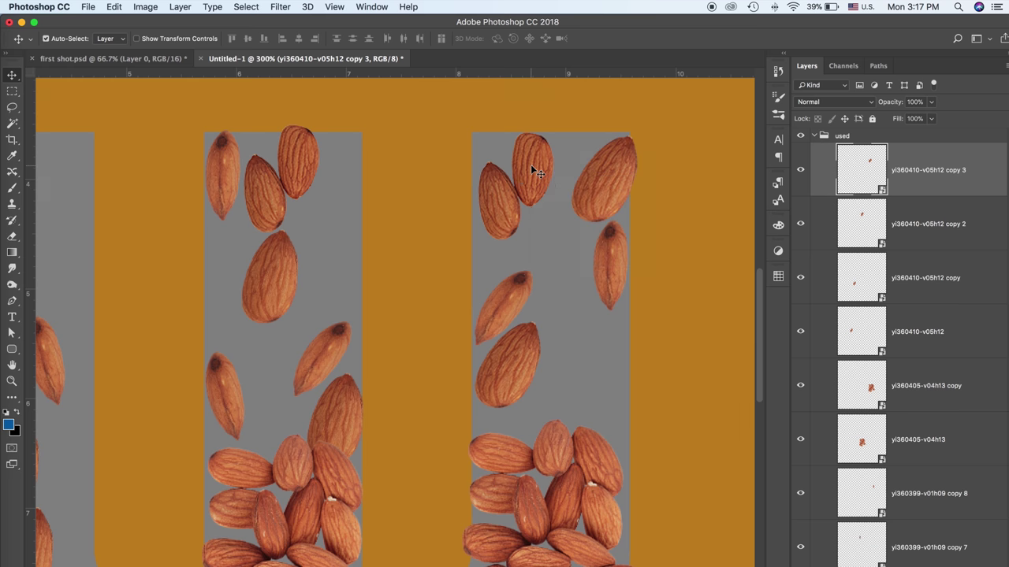
{"action": "key", "text": "ctrl+t"}
{"action": "right_click", "coordinate": [531, 164]}
{"action": "left_click", "coordinate": [564, 313]}
{"action": "key", "text": "Return"}
{"action": "scroll", "coordinate": [522, 198], "scroll_direction": "down", "scroll_amount": 1}
{"action": "mouse_move", "coordinate": [522, 198]}
{"action": "left_mouse_down"}
{"action": "mouse_move", "coordinate": [247, 359]}
{"action": "mouse_move", "coordinate": [250, 343]}
{"action": "left_mouse_up"}
Scale and rotate an almond onto the middle leg's top, and shrink another almond there
{"action": "left_click", "coordinate": [268, 260], "text": "ctrl"}
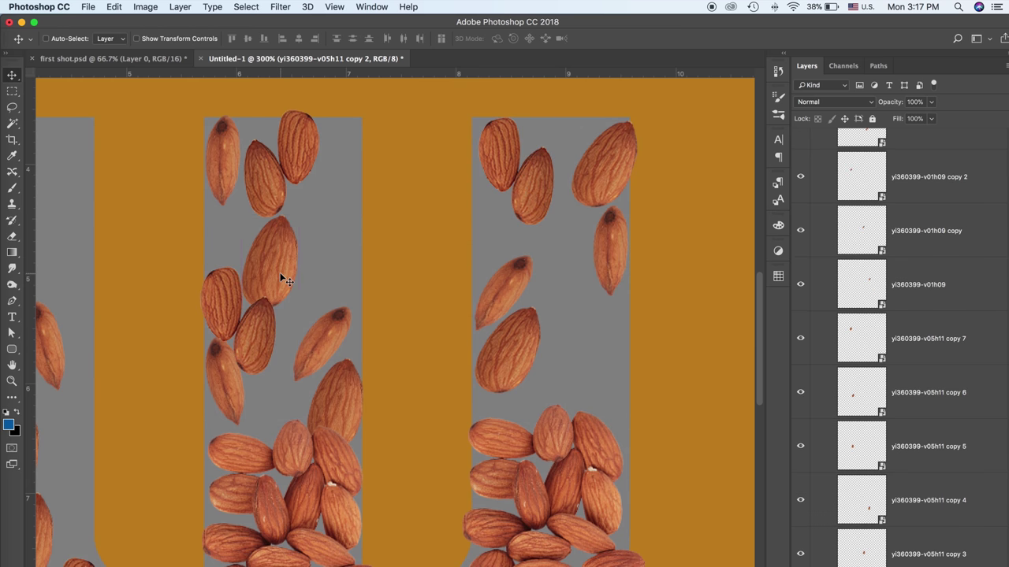
{"action": "key", "text": "ctrl+t"}
{"action": "left_click_drag", "start_coordinate": [293, 211], "coordinate": [285, 223]}
{"action": "left_click_drag", "start_coordinate": [272, 260], "coordinate": [342, 154]}
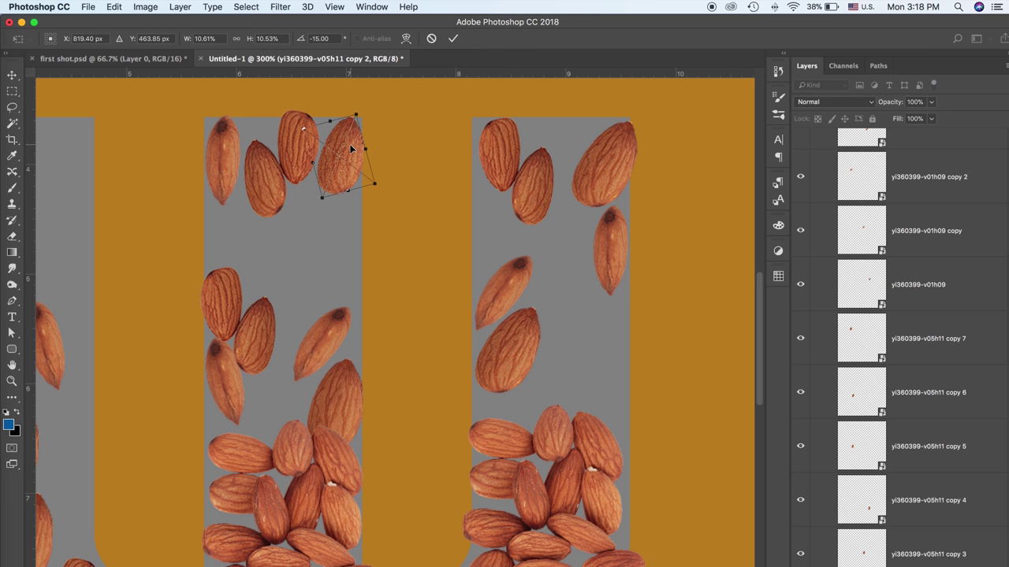
{"action": "key", "text": "Return"}
{"action": "left_click", "coordinate": [742, 198]}
{"action": "scroll", "coordinate": [472, 266], "scroll_direction": "left", "scroll_amount": 5}
{"action": "left_click", "coordinate": [477, 359], "text": "ctrl"}
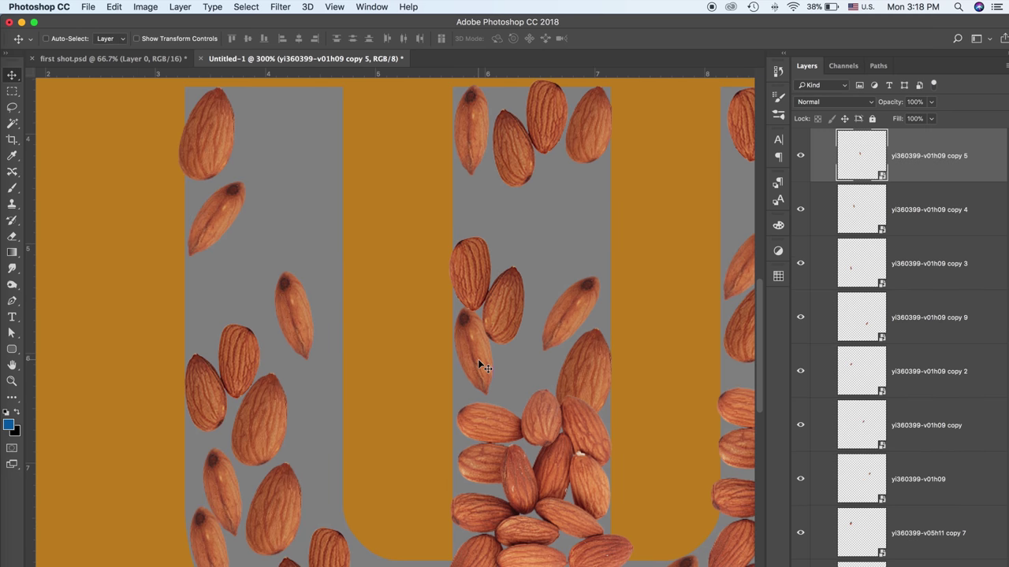
{"action": "key", "text": "ctrl+t"}
{"action": "left_click_drag", "start_coordinate": [477, 293], "coordinate": [476, 307]}
{"action": "key", "text": "Return"}
Rotate a left-leg almond, copy it lower down, and adjust the lower almond
{"action": "left_click", "coordinate": [301, 310], "text": "ctrl"}
{"action": "key", "text": "ctrl+t"}
{"action": "mouse_move", "coordinate": [309, 268]}
{"action": "left_mouse_down"}
{"action": "mouse_move", "coordinate": [298, 272]}
{"action": "mouse_move", "coordinate": [218, 470]}
{"action": "left_mouse_up"}
{"action": "key", "text": "Return"}
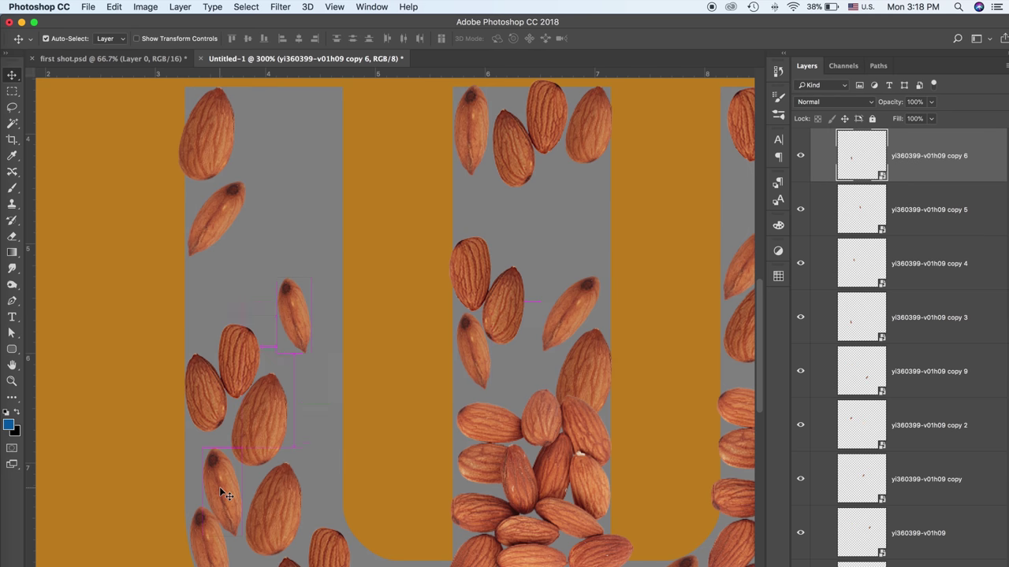
{"action": "key", "text": "ctrl+t"}
{"action": "key", "text": "Return"}
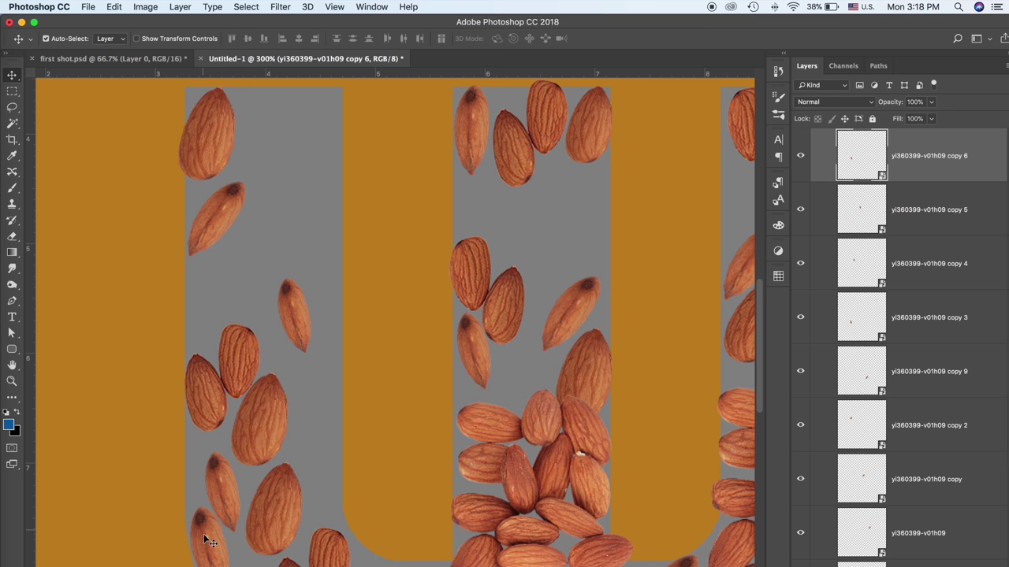
{"action": "left_click", "coordinate": [210, 542], "text": "ctrl"}
{"action": "key", "text": "ctrl+t"}
{"action": "key", "text": "Return"}
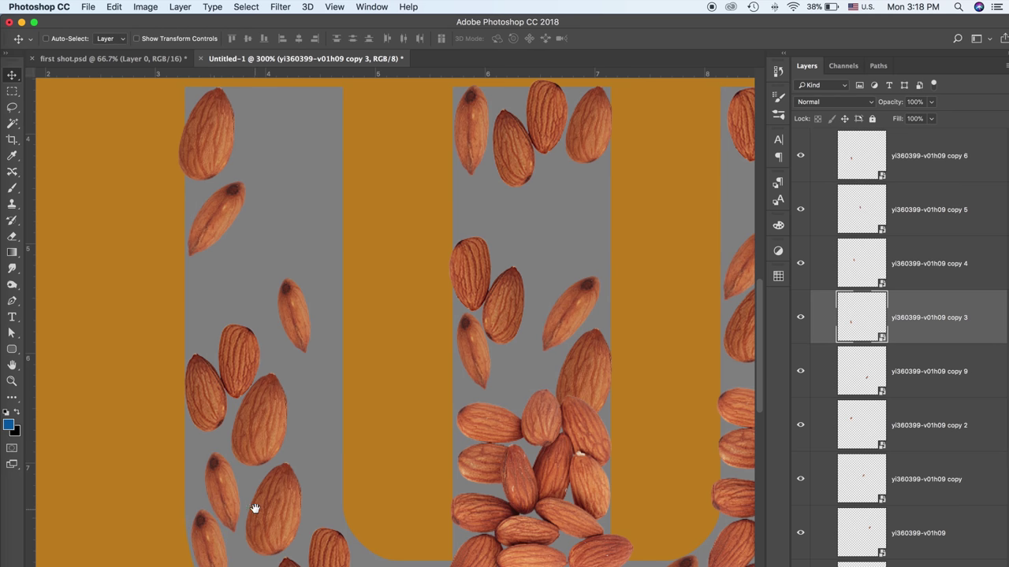
Flip the almond at the bottom of the left leg horizontally
{"action": "scroll", "coordinate": [254, 509], "scroll_direction": "down", "scroll_amount": 3}
{"action": "left_click", "coordinate": [264, 386]}
{"action": "key", "text": "ctrl+t"}
{"action": "right_click", "coordinate": [266, 383]}
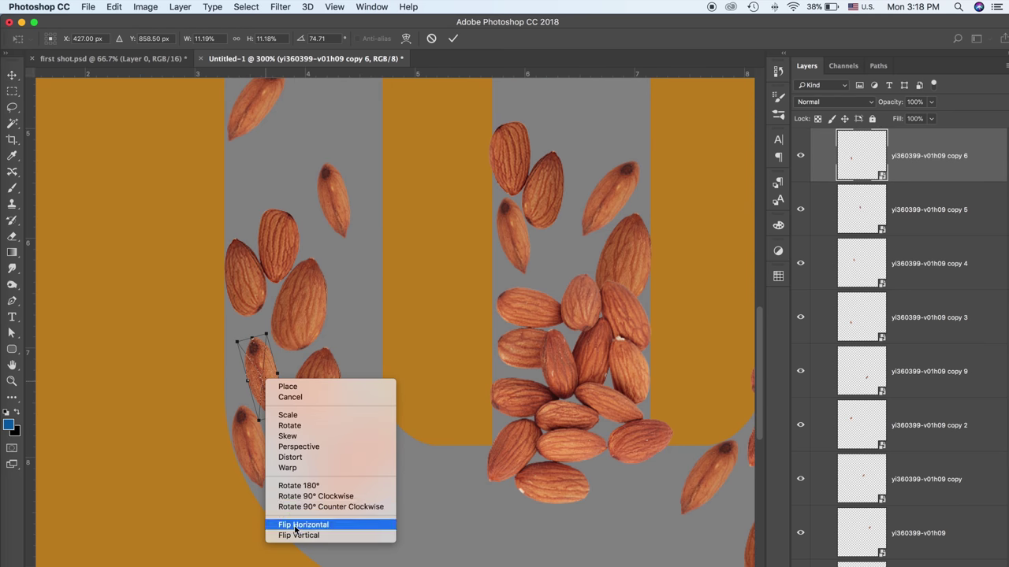
{"action": "left_click", "coordinate": [292, 515]}
{"action": "key", "text": "Return"}
{"action": "scroll", "coordinate": [305, 382], "scroll_direction": "left", "scroll_amount": 2}
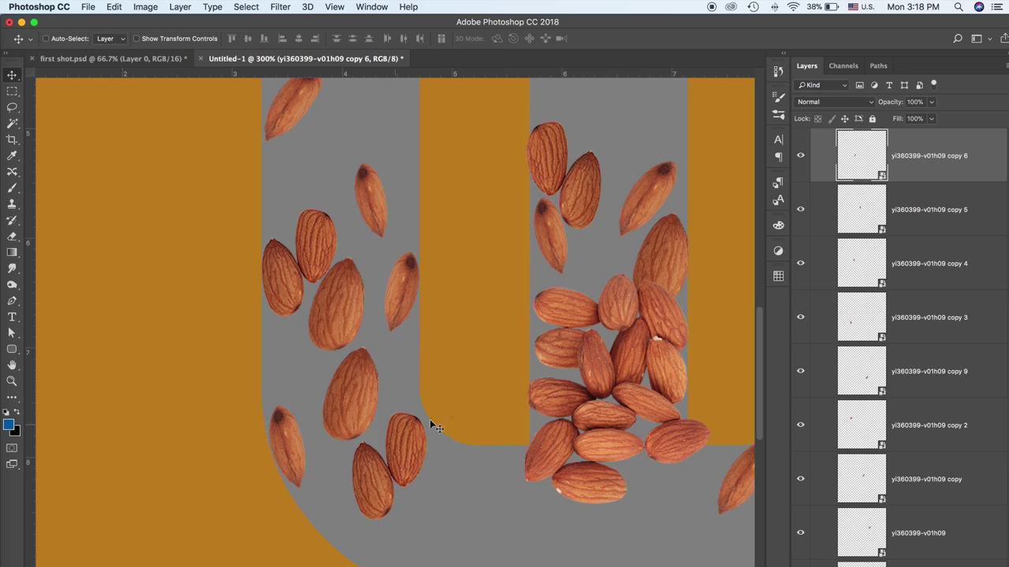
{"action": "scroll", "coordinate": [435, 426], "scroll_direction": "up", "scroll_amount": 3}
{"action": "scroll", "coordinate": [221, 397], "scroll_direction": "up", "scroll_amount": 2}
{"action": "scroll", "coordinate": [221, 397], "scroll_direction": "right", "scroll_amount": 2}
Raise an almond on the left leg, then copy it, flip it, and rotate it to about -140°
{"action": "left_click", "coordinate": [211, 221], "text": "ctrl"}
{"action": "key", "text": "ctrl+t"}
{"action": "left_click_drag", "start_coordinate": [212, 223], "coordinate": [203, 203]}
{"action": "key", "text": "Return"}
{"action": "mouse_move", "coordinate": [192, 152]}
{"action": "left_mouse_down"}
{"action": "mouse_move", "coordinate": [196, 165]}
{"action": "mouse_move", "coordinate": [285, 174]}
{"action": "left_mouse_up"}
{"action": "key", "text": "ctrl+t"}
{"action": "right_click", "coordinate": [284, 172]}
{"action": "left_click", "coordinate": [336, 319]}
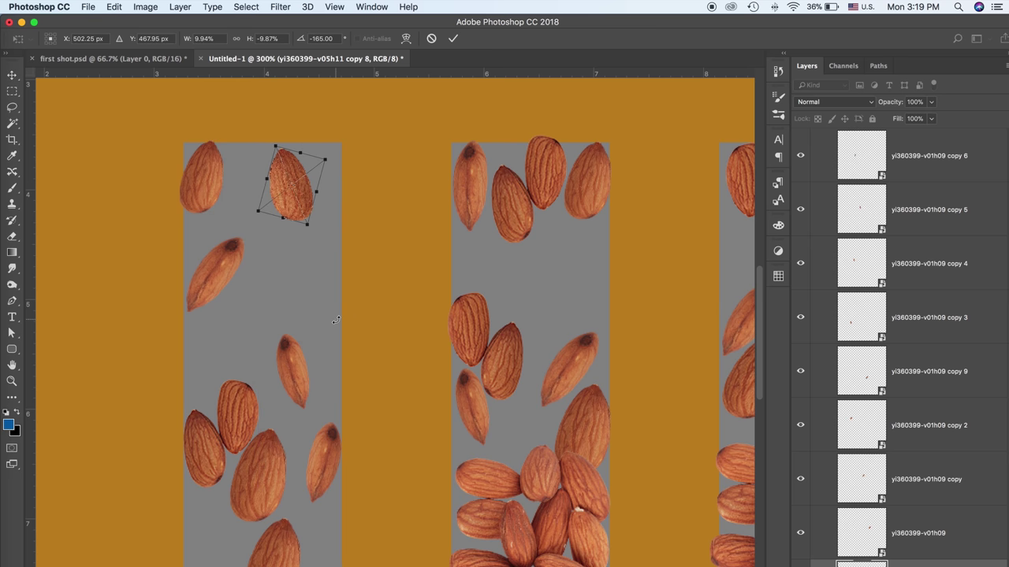
{"action": "key", "text": "Return"}
{"action": "left_click_drag", "start_coordinate": [304, 196], "coordinate": [364, 189]}
{"action": "key", "text": "ctrl+t"}
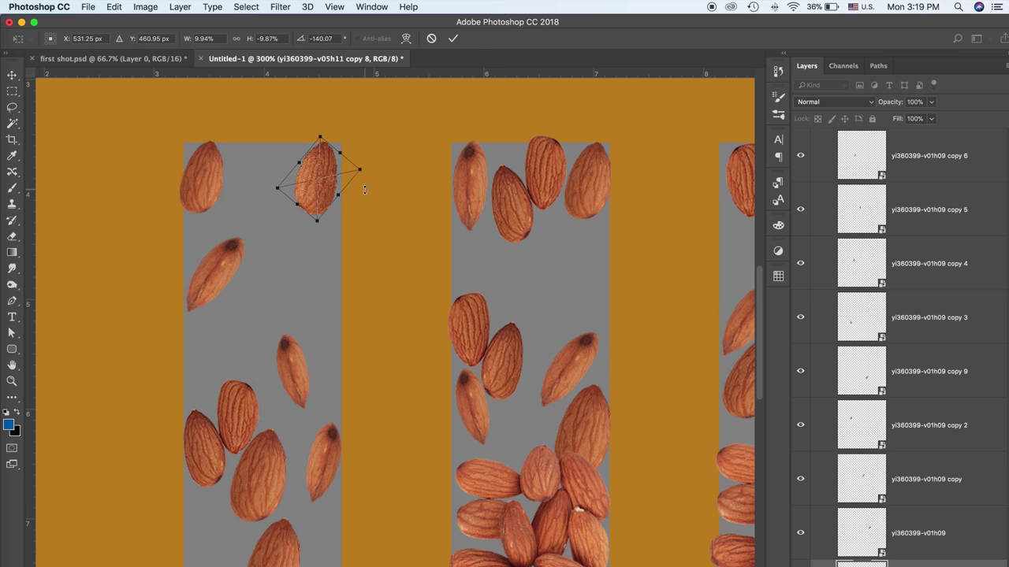
Copy an almond pair up and to the right on the left leg
{"action": "key", "text": "Return"}
{"action": "mouse_move", "coordinate": [237, 417]}
{"action": "left_mouse_down"}
{"action": "mouse_move", "coordinate": [291, 278]}
{"action": "mouse_move", "coordinate": [274, 309]}
{"action": "mouse_move", "coordinate": [281, 229]}
{"action": "left_mouse_up"}
{"action": "scroll", "coordinate": [290, 305], "scroll_direction": "down", "scroll_amount": 2}
{"action": "key", "text": "ctrl+t"}
Flip the copied almond pair horizontally, then move and scale an almond up the right leg
{"action": "right_click", "coordinate": [281, 229]}
{"action": "left_click", "coordinate": [299, 373]}
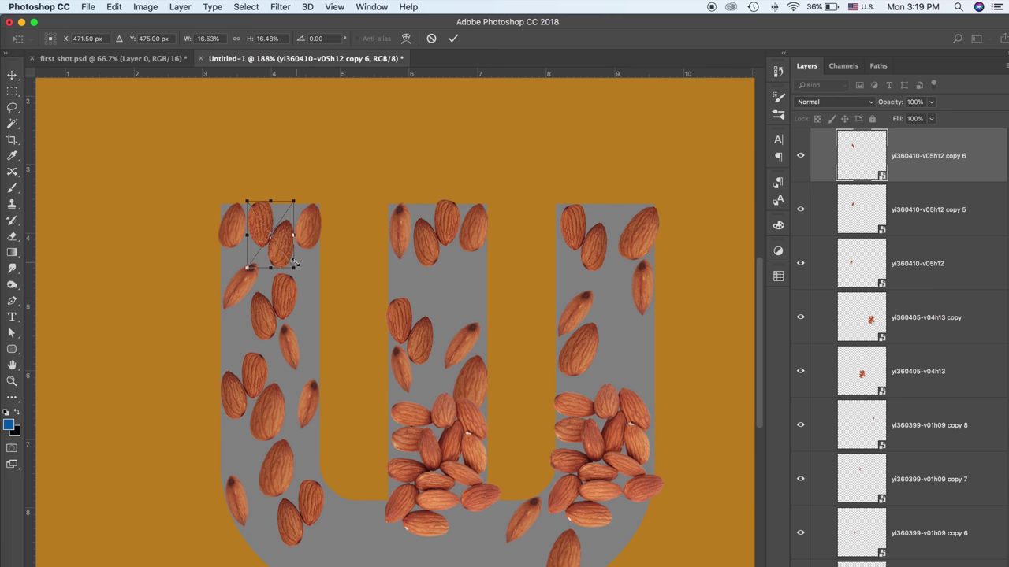
{"action": "key", "text": "Return"}
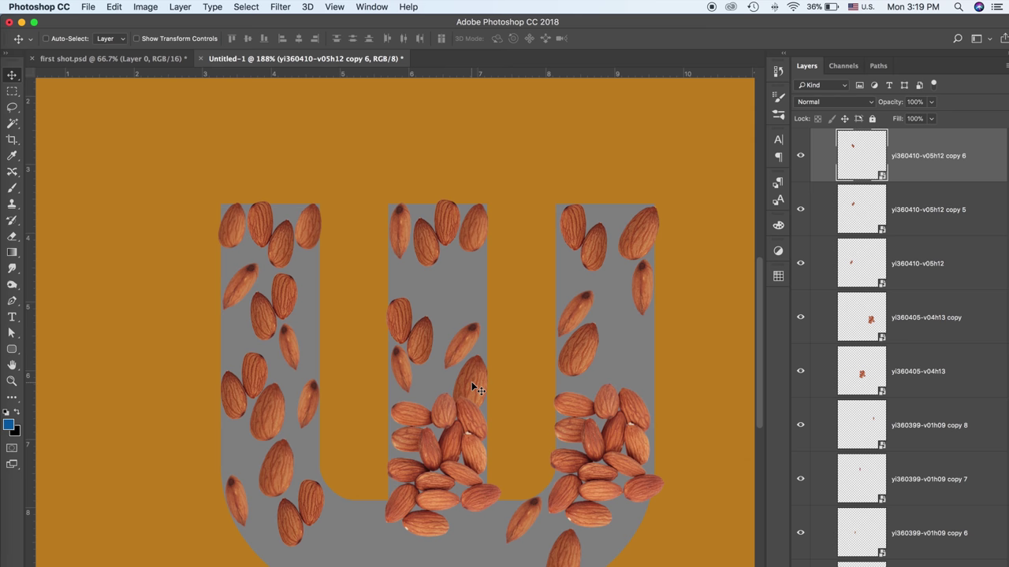
{"action": "left_click_drag", "start_coordinate": [478, 388], "coordinate": [464, 314]}
{"action": "key", "text": "ctrl+t"}
{"action": "mouse_move", "coordinate": [472, 269]}
{"action": "left_mouse_down"}
{"action": "mouse_move", "coordinate": [476, 369]}
{"action": "mouse_move", "coordinate": [497, 277]}
{"action": "left_mouse_up"}
{"action": "key", "text": "Return"}
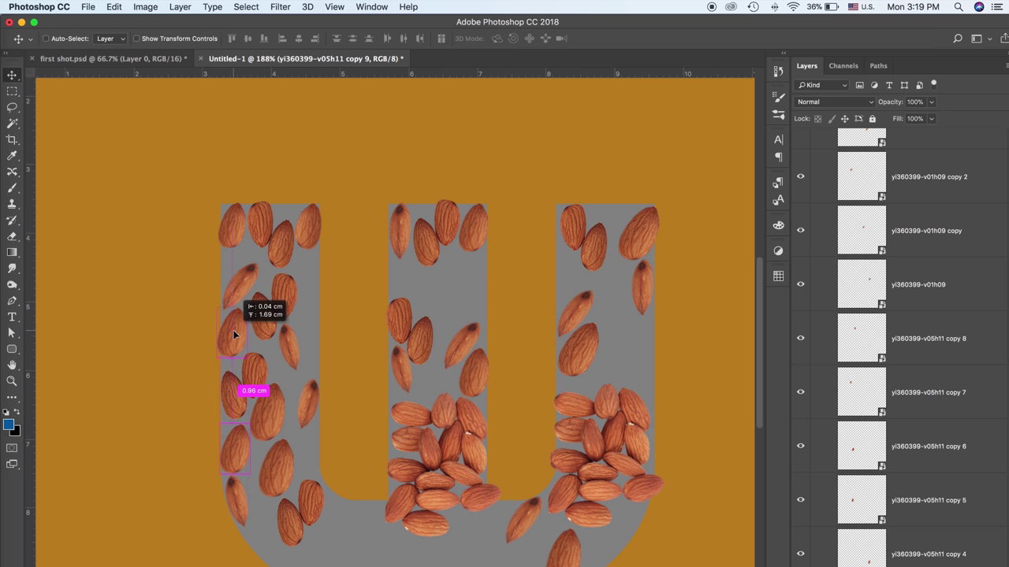
Copy the almond cluster onto the U's bottom curve, rotated about -41°, and zoom in on it
{"action": "left_click_drag", "start_coordinate": [473, 281], "coordinate": [490, 543]}
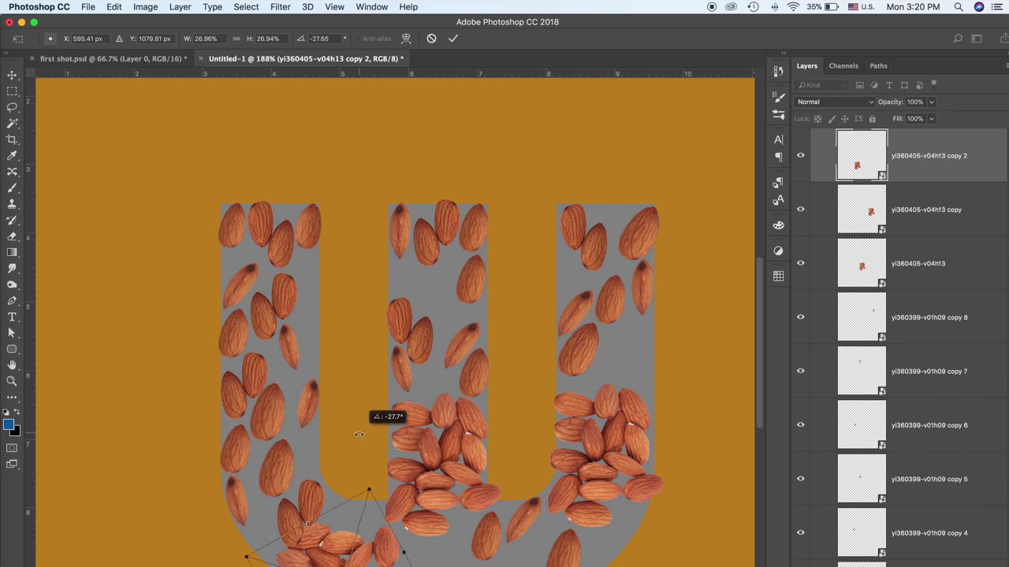
{"action": "left_click_drag", "start_coordinate": [488, 562], "coordinate": [378, 422]}
{"action": "mouse_move", "coordinate": [349, 519]}
{"action": "left_mouse_down"}
{"action": "mouse_move", "coordinate": [356, 561]}
{"action": "mouse_move", "coordinate": [404, 566]}
{"action": "mouse_move", "coordinate": [366, 564]}
{"action": "mouse_move", "coordinate": [375, 566]}
{"action": "left_mouse_up"}
{"action": "key", "text": "Return"}
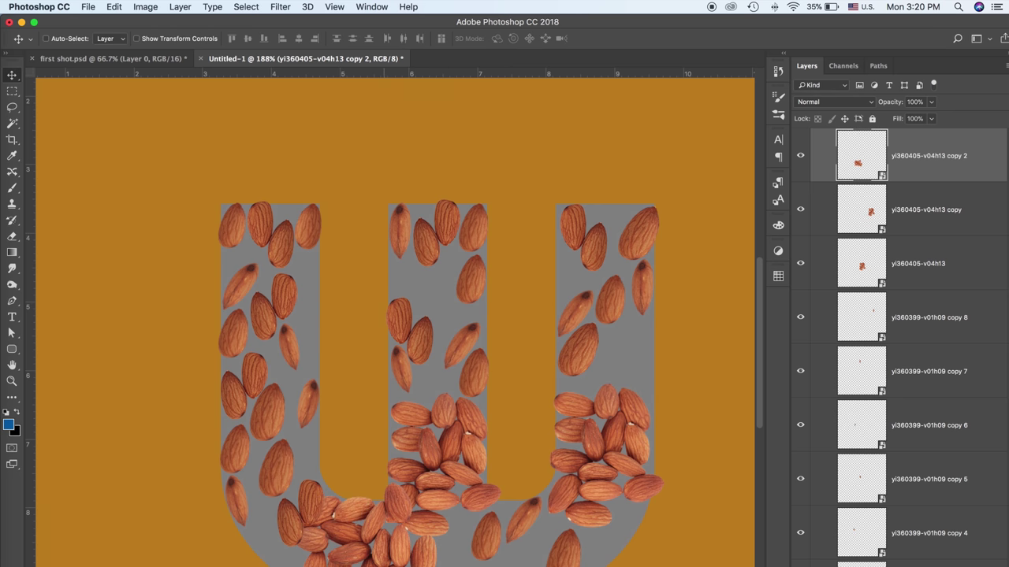
{"action": "key", "text": "z"}
{"action": "left_click", "coordinate": [441, 496]}
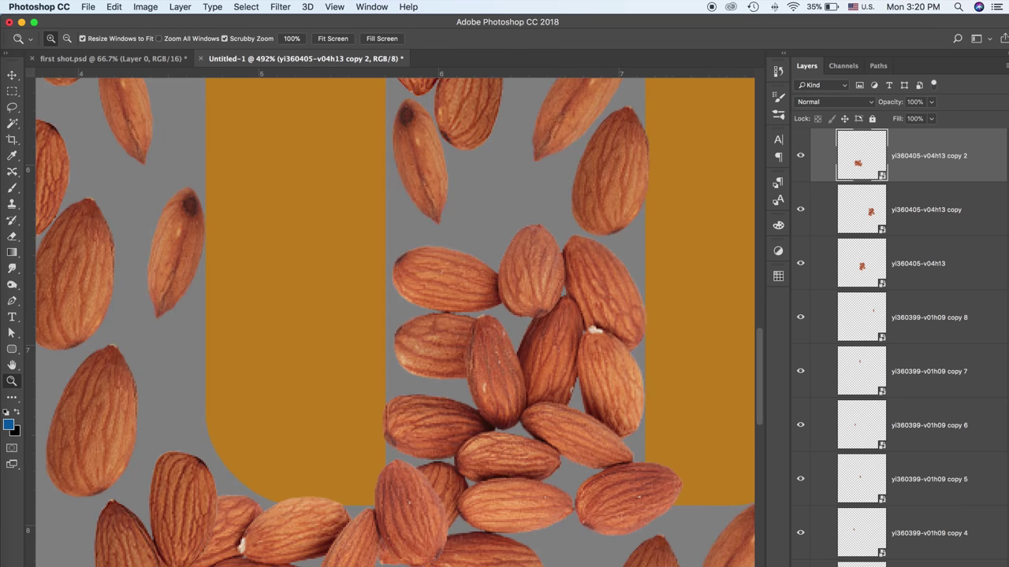
Hide the overlapping almond by filling its lassoed mask area with black
{"action": "key", "text": "l"}
{"action": "scroll", "coordinate": [359, 522], "scroll_direction": "right", "scroll_amount": 1}
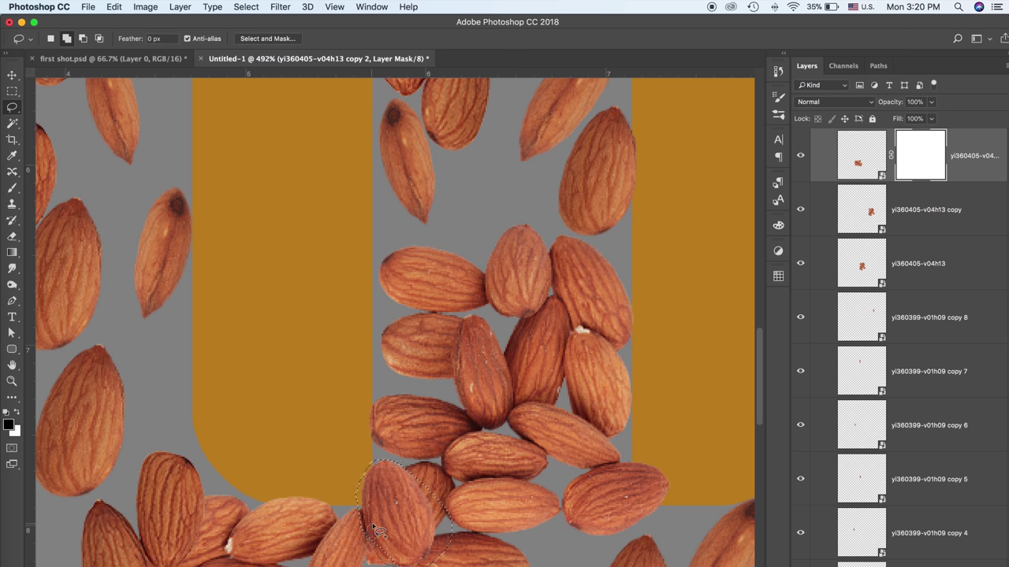
{"action": "scroll", "coordinate": [437, 513], "scroll_direction": "right", "scroll_amount": 5}
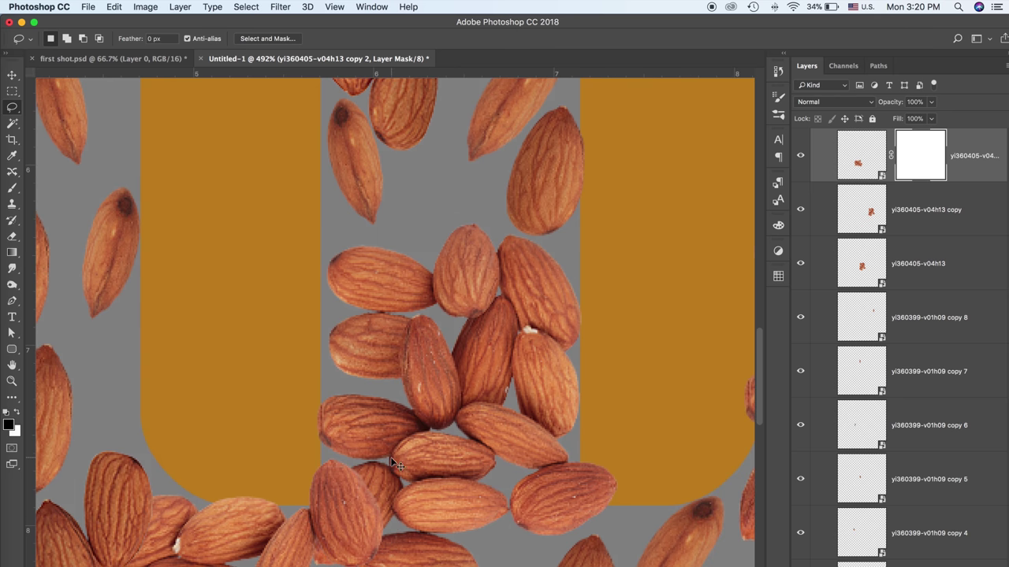
{"action": "right_click", "coordinate": [334, 517]}
{"action": "left_click", "coordinate": [382, 564]}
{"action": "left_click", "coordinate": [495, 259]}
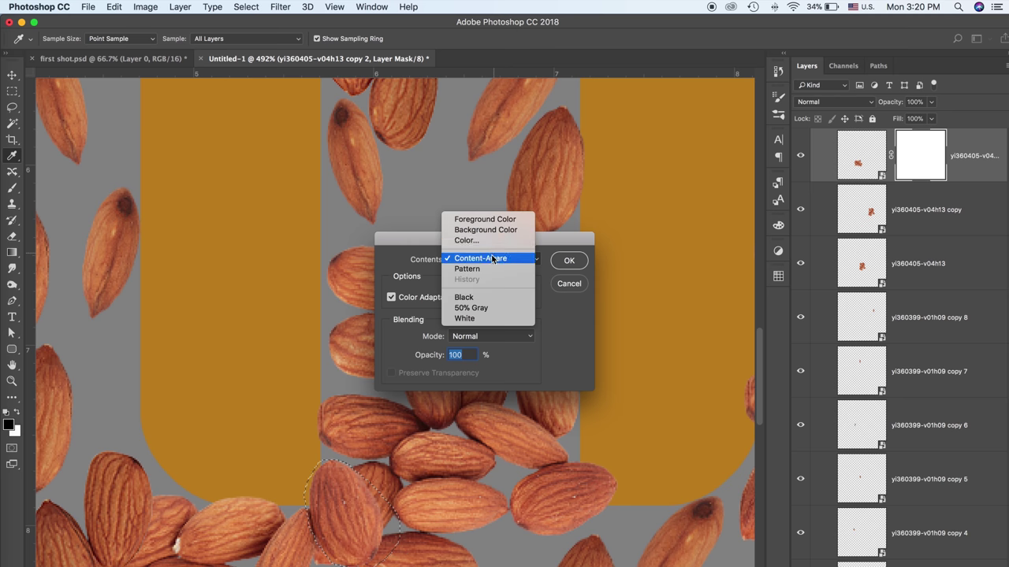
{"action": "left_click", "coordinate": [491, 242]}
{"action": "left_click", "coordinate": [631, 433]}
{"action": "left_click", "coordinate": [914, 269]}
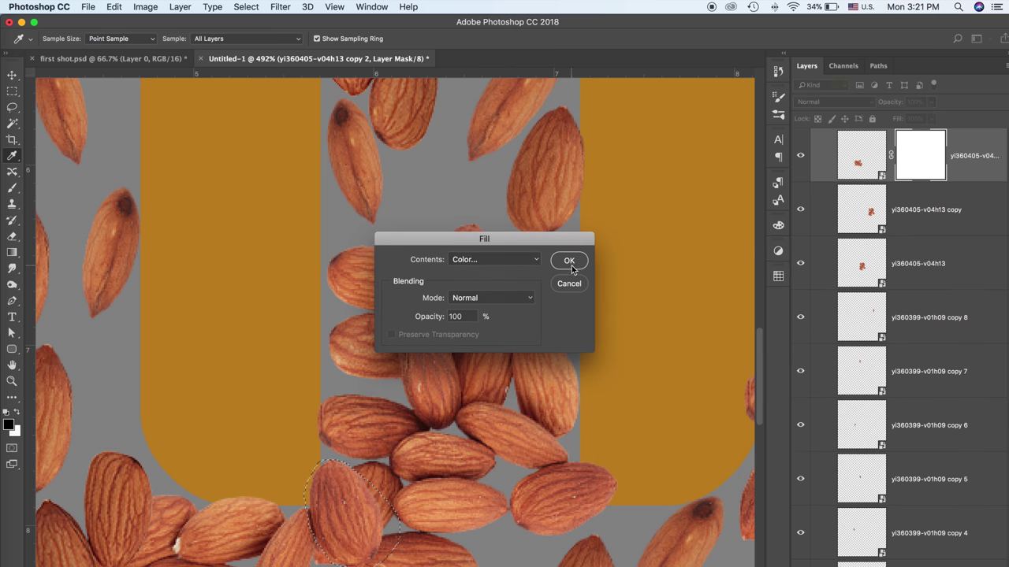
{"action": "left_click", "coordinate": [568, 260]}
Deselect and nudge the lower-left almond slightly along the U's bottom
{"action": "key", "text": "ctrl+d"}
{"action": "scroll", "coordinate": [473, 468], "scroll_direction": "up", "scroll_amount": 2}
{"action": "key", "text": "b"}
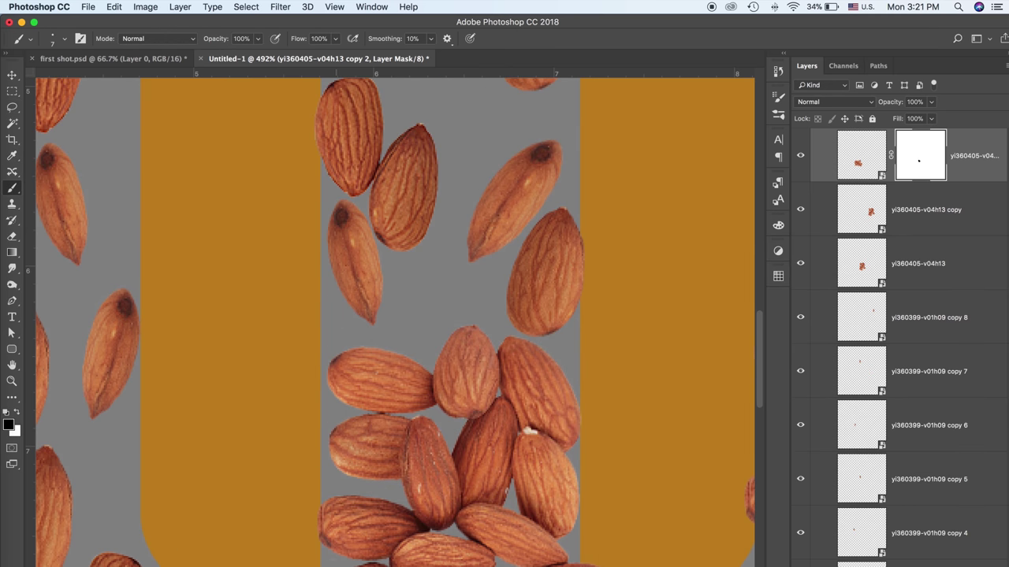
{"action": "scroll", "coordinate": [473, 468], "scroll_direction": "down", "scroll_amount": 4}
{"action": "scroll", "coordinate": [473, 468], "scroll_direction": "left", "scroll_amount": 2}
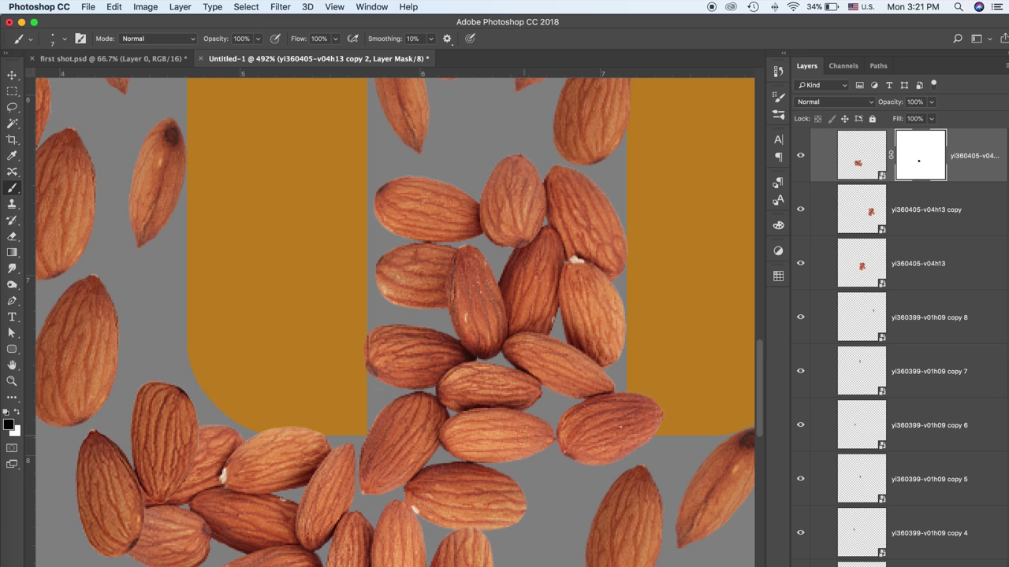
{"action": "left_click_drag", "start_coordinate": [480, 517], "coordinate": [468, 407]}
{"action": "key", "text": "v"}
{"action": "left_click_drag", "start_coordinate": [342, 487], "coordinate": [346, 484]}
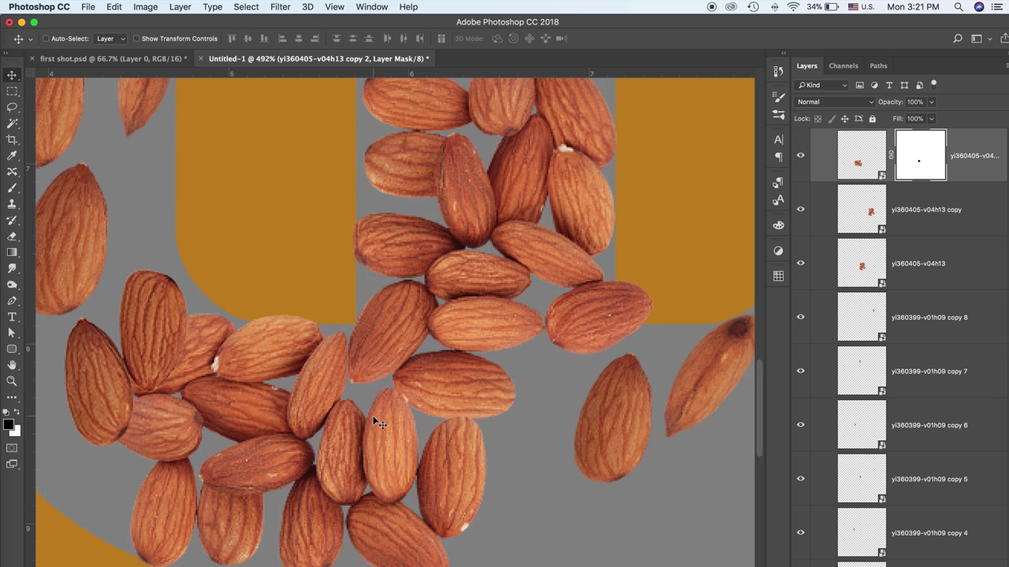
{"action": "key", "text": "b"}
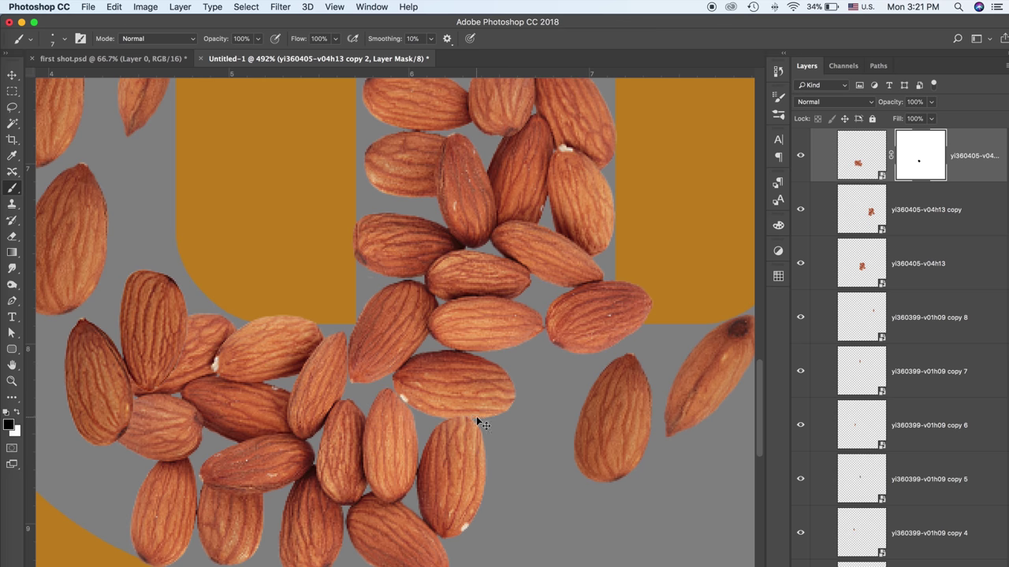
{"action": "key", "text": "ctrl+0"}
{"action": "key", "text": "v"}
{"action": "scroll", "coordinate": [305, 451], "scroll_direction": "up", "scroll_amount": 5}
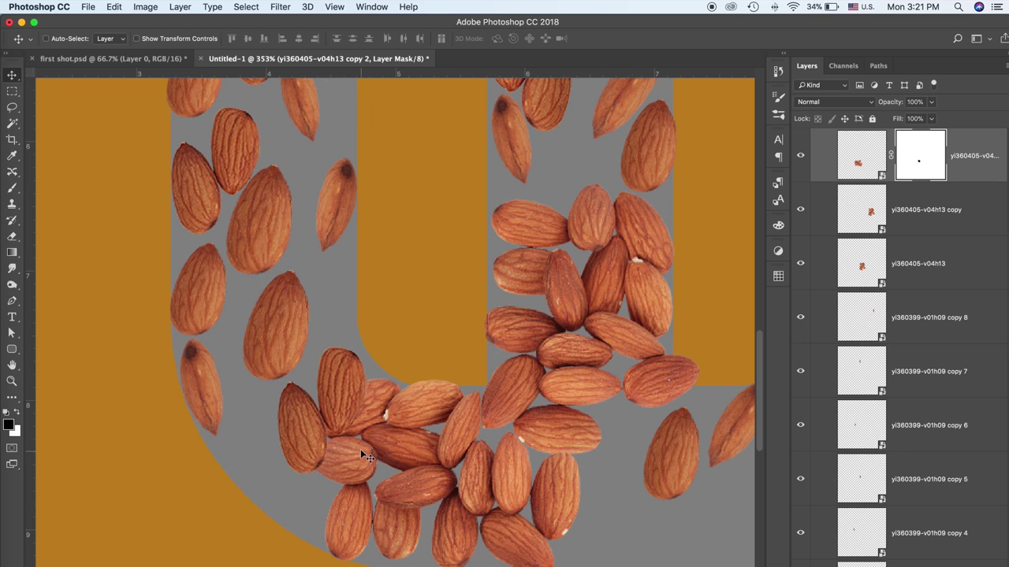
Move two almonds into new positions along the bottom of the U
{"action": "left_click_drag", "start_coordinate": [339, 401], "coordinate": [627, 506]}
{"action": "scroll", "coordinate": [627, 506], "scroll_direction": "right", "scroll_amount": 5}
{"action": "mouse_move", "coordinate": [508, 470]}
{"action": "left_mouse_down"}
{"action": "mouse_move", "coordinate": [585, 538]}
{"action": "mouse_move", "coordinate": [693, 501]}
{"action": "mouse_move", "coordinate": [614, 488]}
{"action": "left_mouse_up"}
{"action": "scroll", "coordinate": [694, 501], "scroll_direction": "right", "scroll_amount": 4}
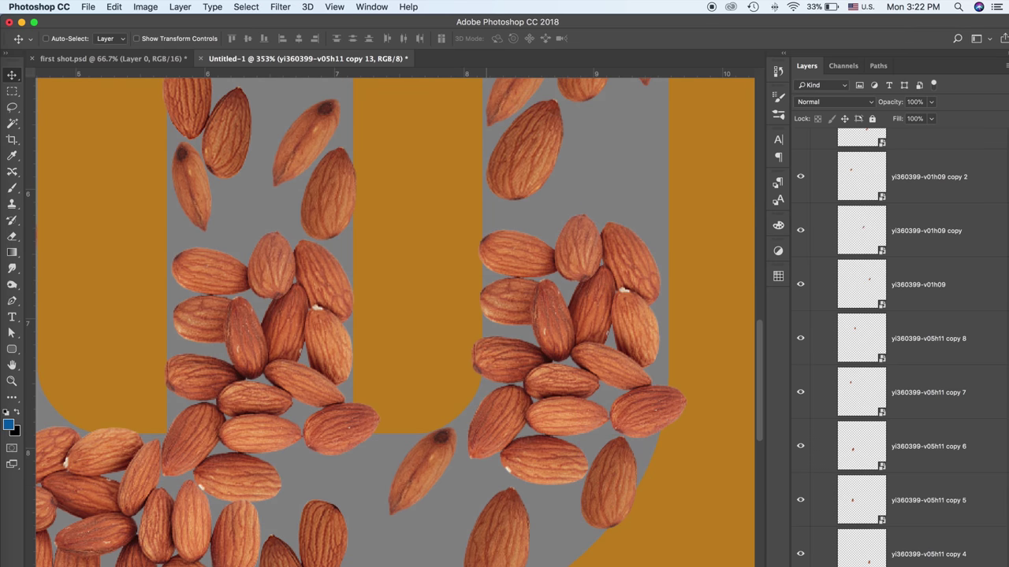
Rotate, flip vertically, shrink and reposition the almond at the U's bottom
{"action": "left_click", "coordinate": [500, 524], "text": "ctrl"}
{"action": "key", "text": "ctrl+t"}
{"action": "mouse_move", "coordinate": [556, 524]}
{"action": "left_mouse_down"}
{"action": "mouse_move", "coordinate": [551, 505]}
{"action": "mouse_move", "coordinate": [563, 540]}
{"action": "left_mouse_up"}
{"action": "left_click", "coordinate": [524, 551]}
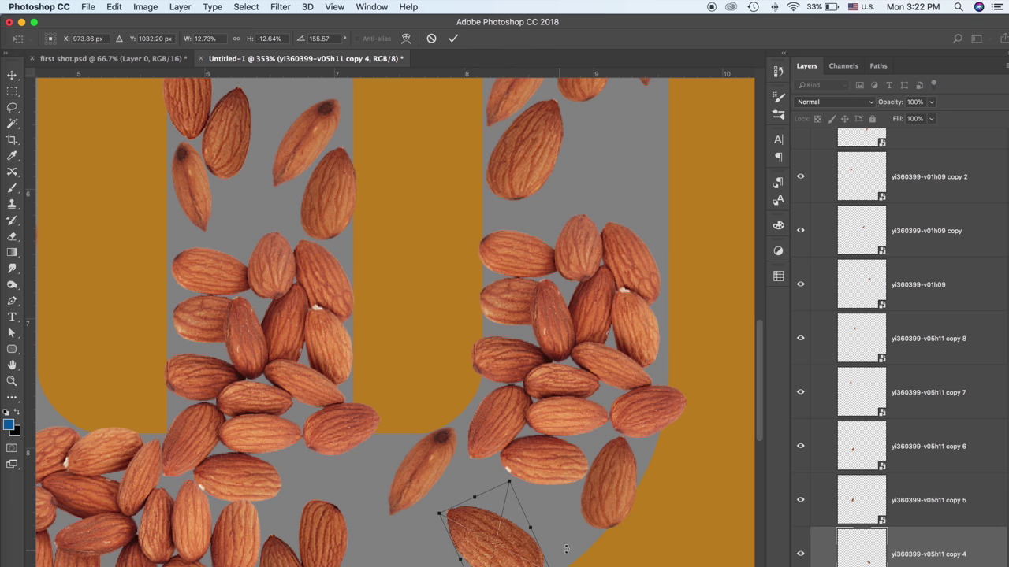
{"action": "left_click_drag", "start_coordinate": [530, 528], "coordinate": [561, 543]}
{"action": "left_click_drag", "start_coordinate": [470, 529], "coordinate": [501, 530]}
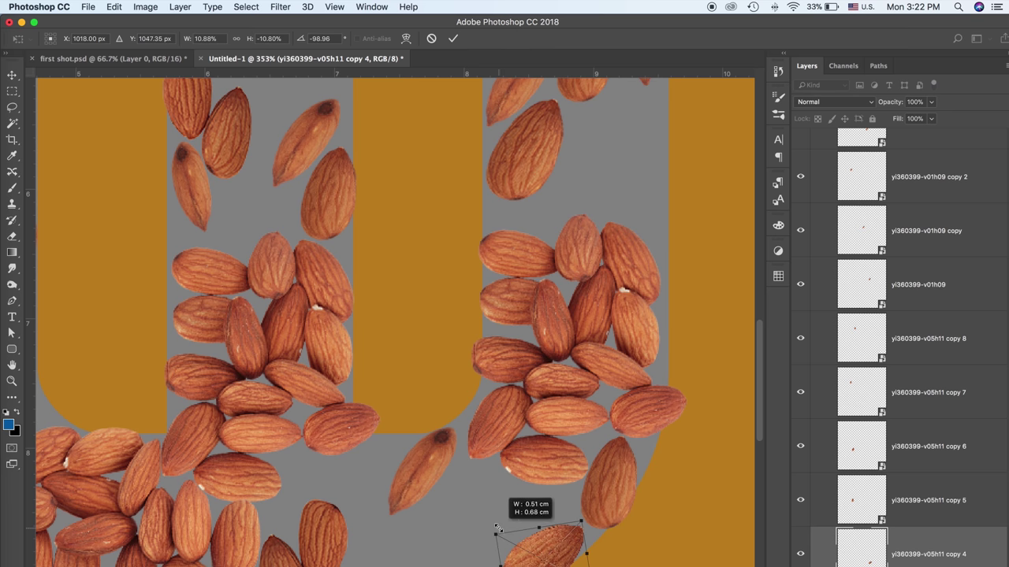
{"action": "left_click_drag", "start_coordinate": [546, 560], "coordinate": [554, 564]}
{"action": "key", "text": "Return"}
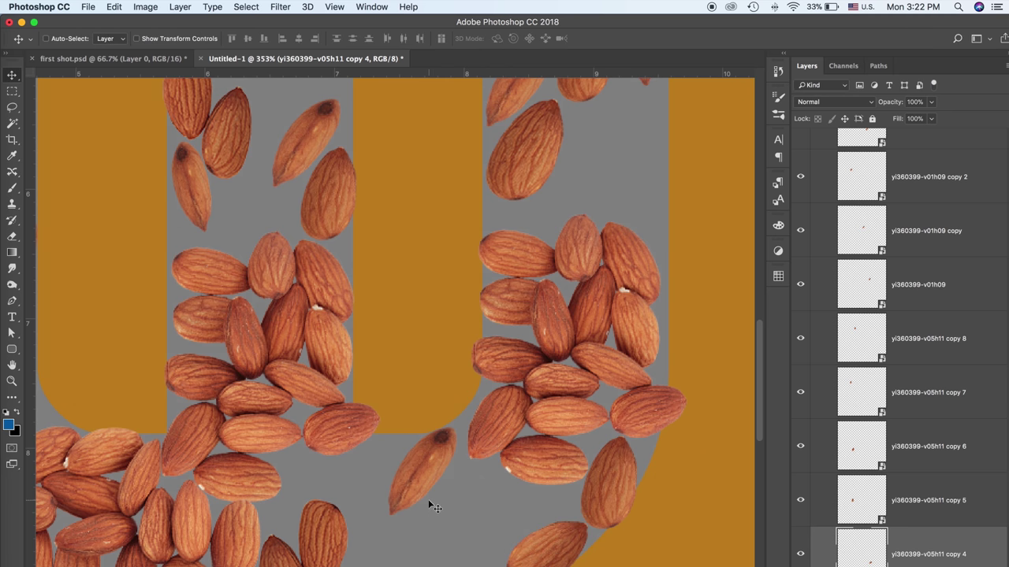
Duplicate the central almond, shift it right, rotate about 65° and shrink it slightly
{"action": "left_click", "coordinate": [428, 473]}
{"action": "key", "text": "ctrl+j"}
{"action": "key", "text": "ctrl+t"}
{"action": "left_click_drag", "start_coordinate": [442, 430], "coordinate": [449, 433]}
{"action": "key", "text": "Return"}
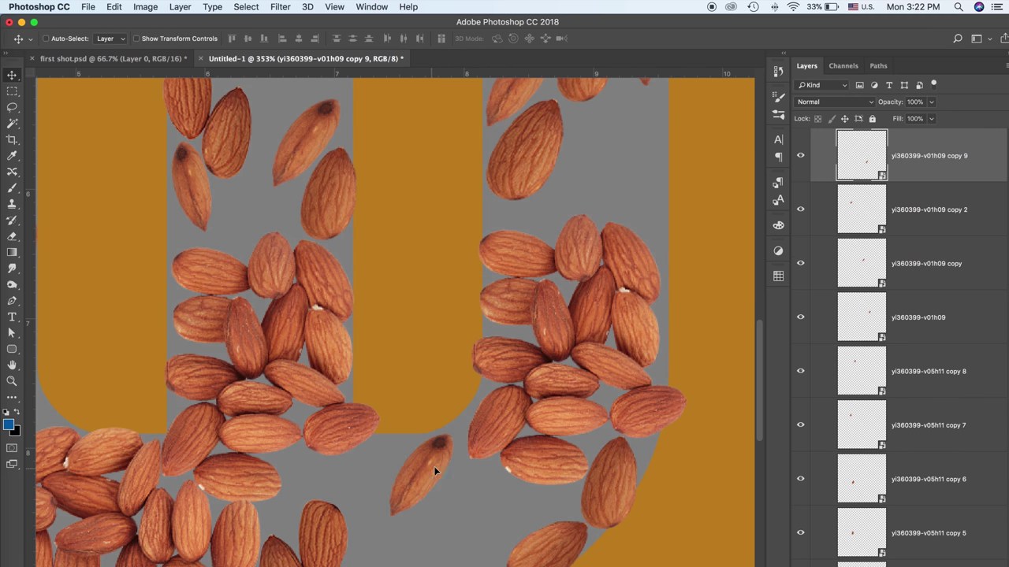
{"action": "key", "text": "ctrl+t"}
{"action": "left_click_drag", "start_coordinate": [473, 505], "coordinate": [465, 473]}
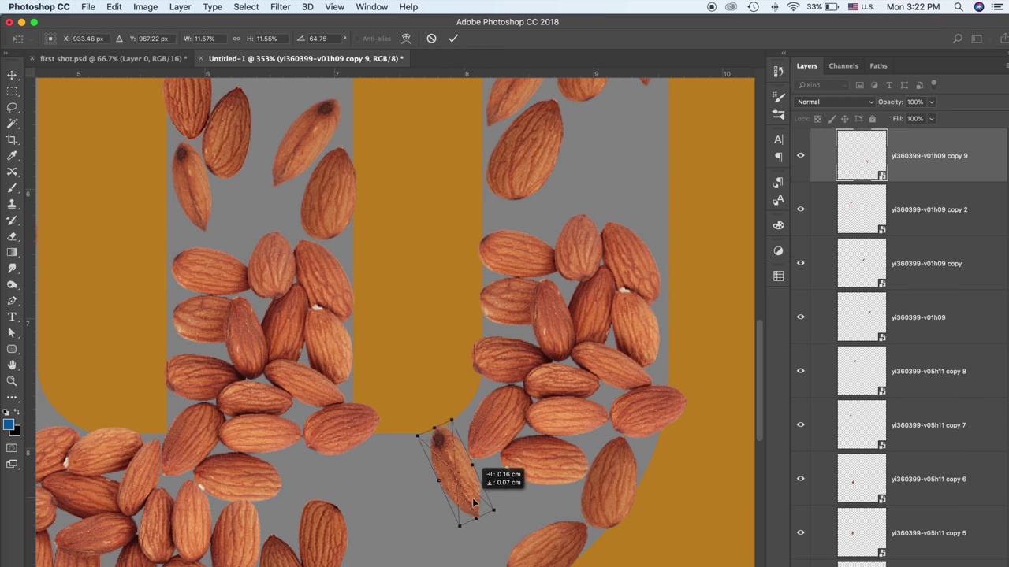
{"action": "left_click_drag", "start_coordinate": [462, 525], "coordinate": [459, 517]}
{"action": "key", "text": "Return"}
Duplicate that almond to the left, rotate the copy and nudge it into place
{"action": "left_click_drag", "start_coordinate": [455, 476], "coordinate": [409, 482]}
{"action": "key", "text": "ctrl+t"}
{"action": "left_click_drag", "start_coordinate": [426, 536], "coordinate": [401, 540]}
{"action": "key", "text": "Return"}
{"action": "left_click_drag", "start_coordinate": [407, 501], "coordinate": [416, 501]}
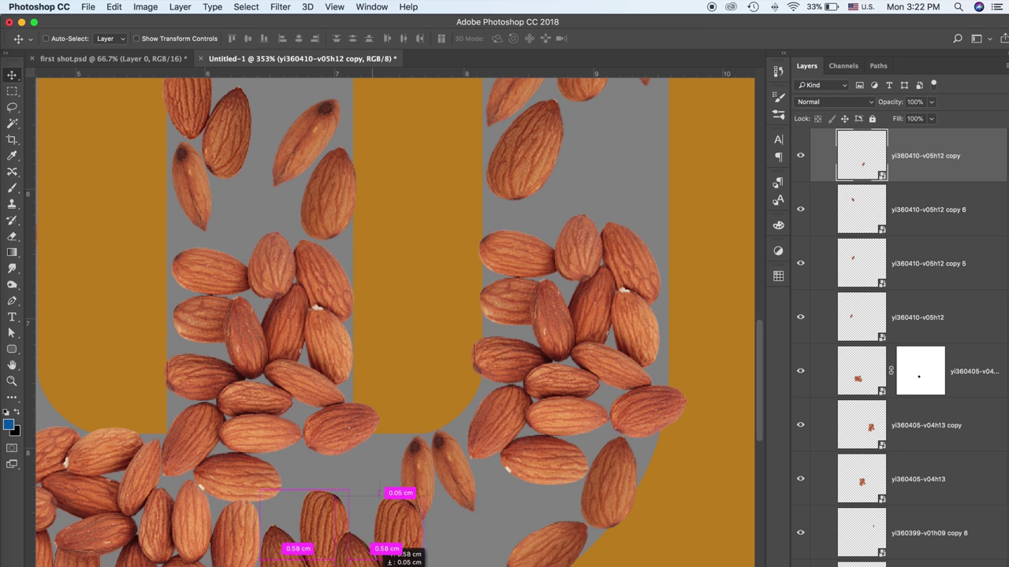
Flip the bottom-centre almond horizontally and shift it right
{"action": "left_click", "coordinate": [371, 528], "text": "ctrl"}
{"action": "key", "text": "ctrl+t"}
{"action": "right_click", "coordinate": [371, 479]}
{"action": "left_click", "coordinate": [409, 561]}
{"action": "left_click_drag", "start_coordinate": [380, 553], "coordinate": [413, 551]}
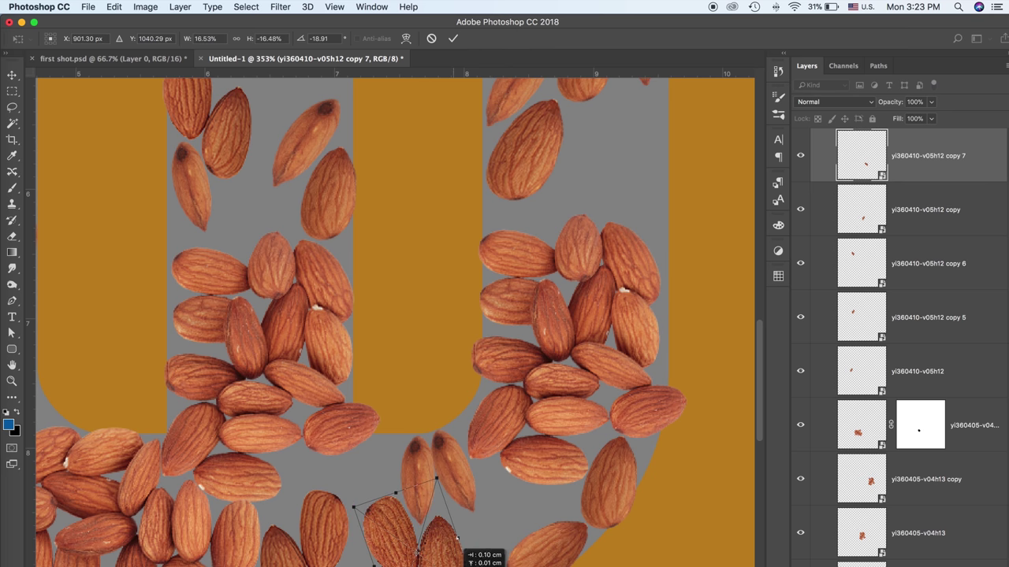
{"action": "key", "text": "Return"}
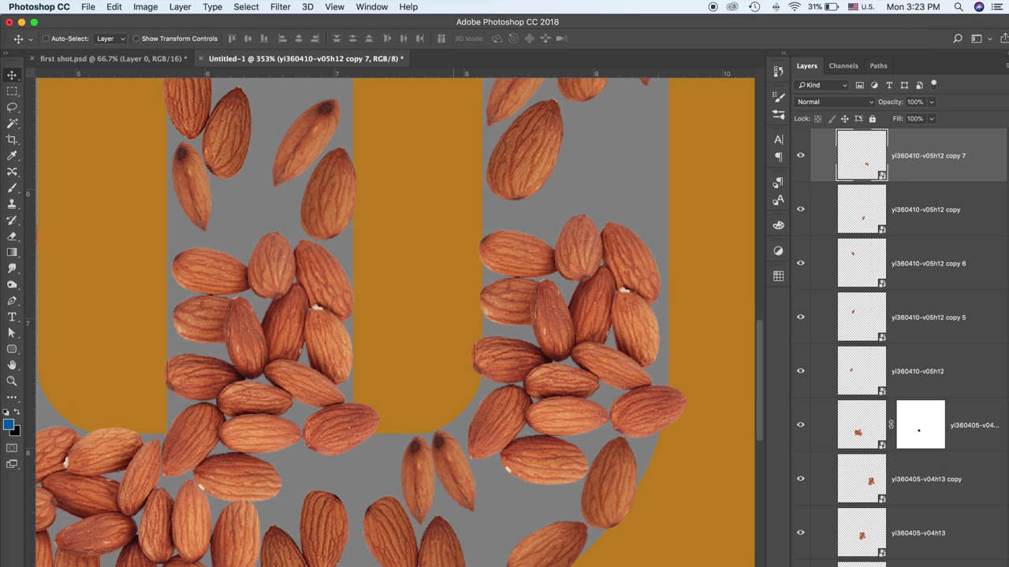
Transform another almond in the bottom gap, then zoom out to see more of the U
{"action": "left_click", "coordinate": [416, 482], "text": "super"}
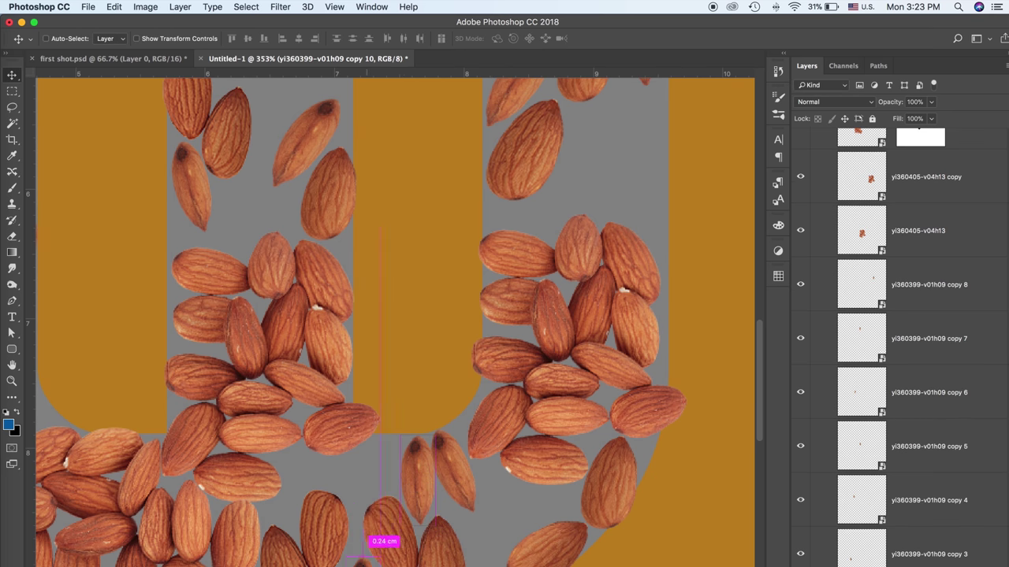
{"action": "key", "text": "super+t"}
{"action": "right_click", "coordinate": [360, 482]}
{"action": "left_click", "coordinate": [338, 545]}
{"action": "key", "text": "Return"}
{"action": "key", "text": "super+minus"}
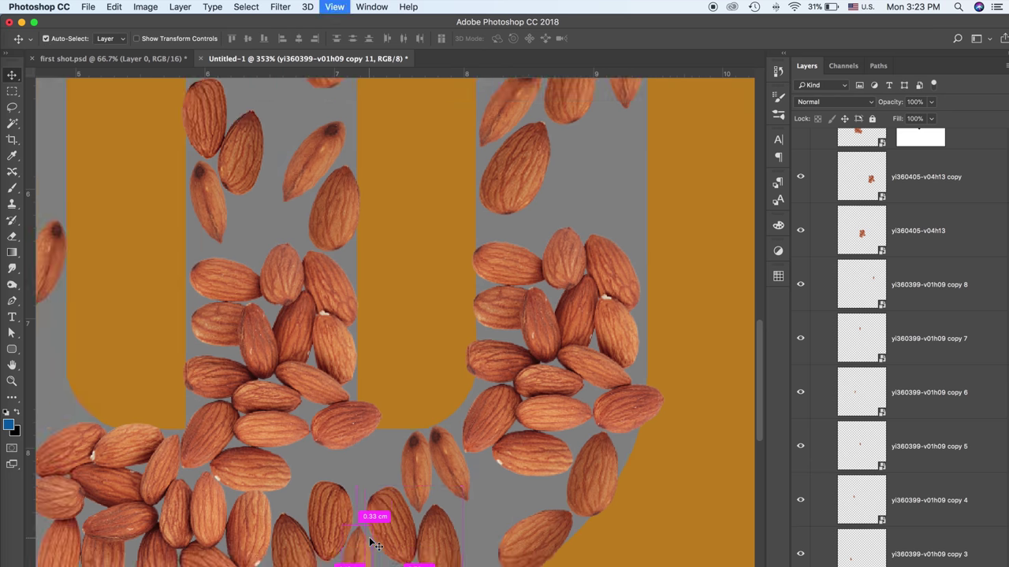
{"action": "key", "text": "super+minus"}
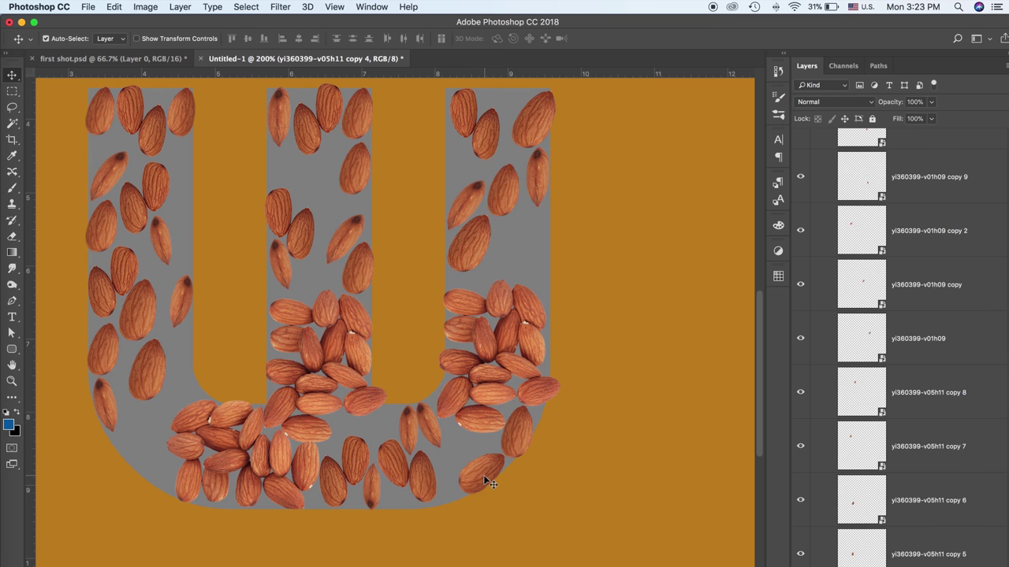
Duplicate almonds into bare bottom spots, rotating and slightly shrinking the first copy
{"action": "left_click_drag", "start_coordinate": [483, 477], "coordinate": [380, 430]}
{"action": "key", "text": "ctrl+t"}
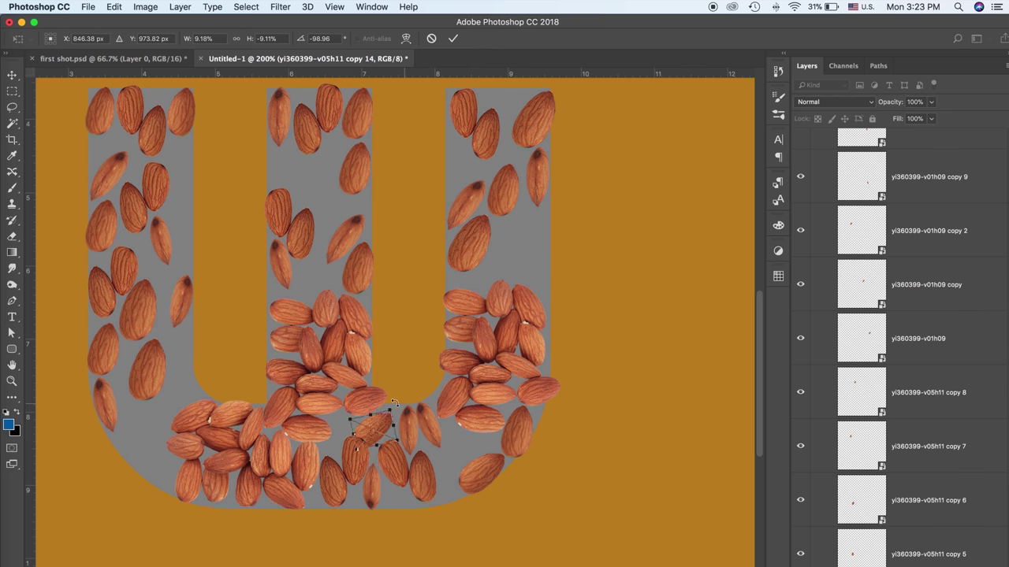
{"action": "mouse_move", "coordinate": [400, 406]}
{"action": "left_mouse_down"}
{"action": "mouse_move", "coordinate": [387, 426]}
{"action": "mouse_move", "coordinate": [499, 450]}
{"action": "left_mouse_up"}
{"action": "key", "text": "Return"}
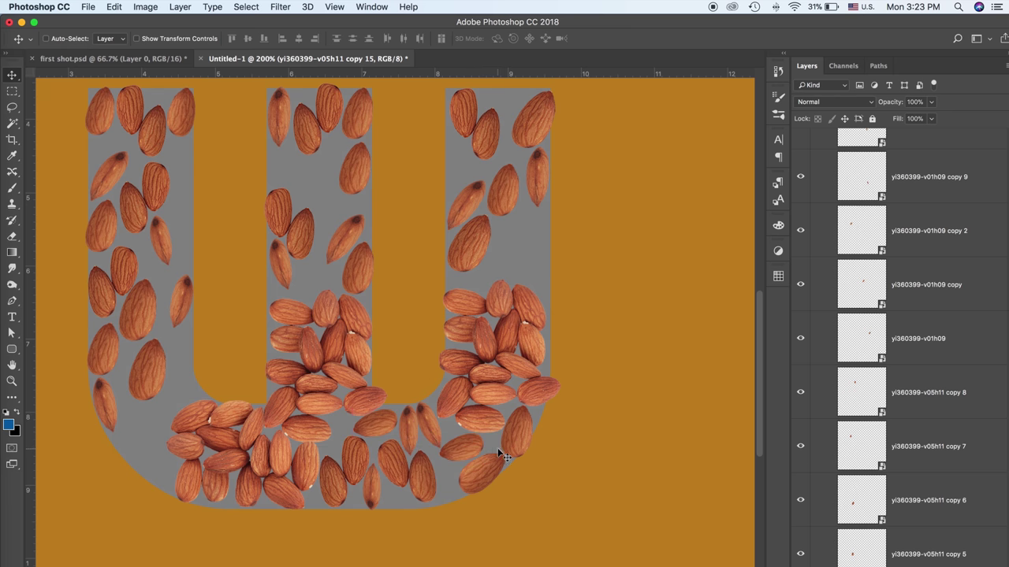
{"action": "left_click_drag", "start_coordinate": [266, 445], "coordinate": [381, 473]}
{"action": "scroll", "coordinate": [386, 477], "scroll_direction": "up", "scroll_amount": 3}
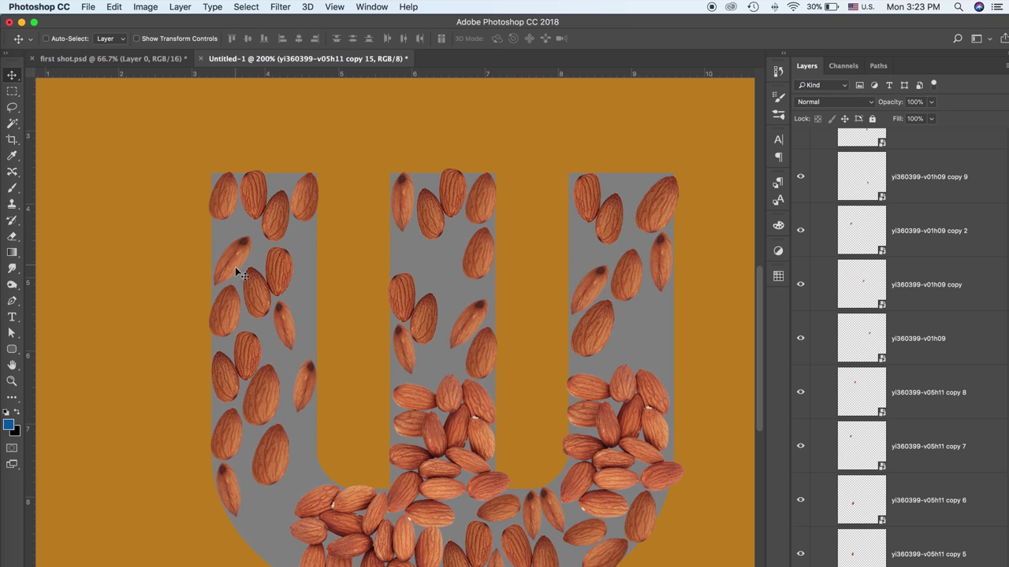
Duplicate an almond into the U's left stroke and transform it to fit
{"action": "mouse_move", "coordinate": [233, 317]}
{"action": "left_mouse_down"}
{"action": "mouse_move", "coordinate": [235, 229]}
{"action": "mouse_move", "coordinate": [228, 234]}
{"action": "left_mouse_up"}
{"action": "key", "text": "ctrl+t"}
{"action": "key", "text": "Return"}
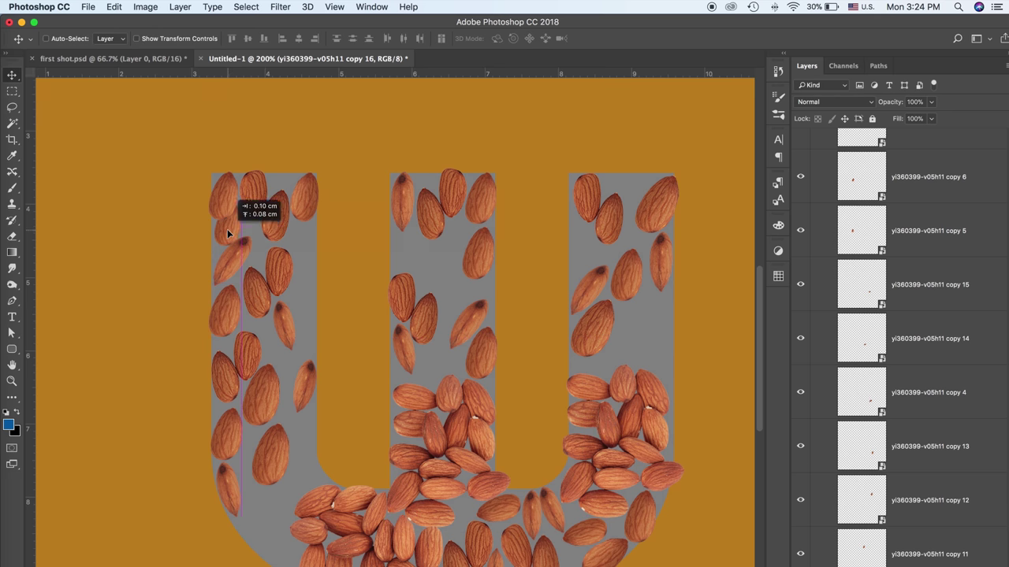
{"action": "key", "text": "ctrl+t"}
{"action": "key", "text": "Return"}
{"action": "scroll", "coordinate": [217, 231], "scroll_direction": "right", "scroll_amount": 2}
Copy two more almonds into gaps in the left stroke
{"action": "left_click_drag", "start_coordinate": [217, 231], "coordinate": [284, 286]}
{"action": "key", "text": "ctrl+t"}
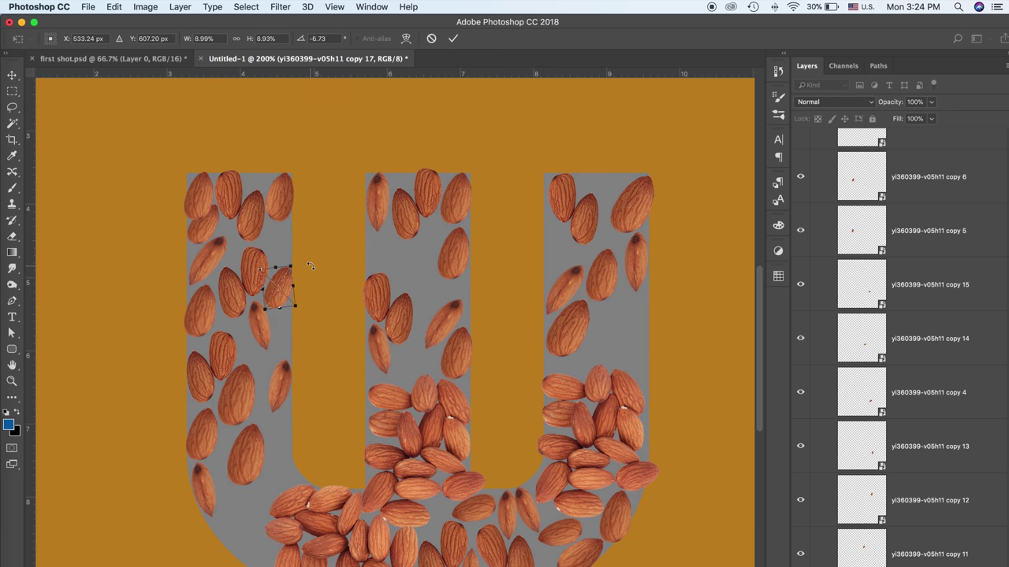
{"action": "key", "text": "Return"}
{"action": "scroll", "coordinate": [289, 383], "scroll_direction": "right", "scroll_amount": 3}
{"action": "mouse_move", "coordinate": [235, 477]}
{"action": "left_mouse_down"}
{"action": "mouse_move", "coordinate": [347, 393]}
{"action": "mouse_move", "coordinate": [592, 356]}
{"action": "mouse_move", "coordinate": [513, 258]}
{"action": "mouse_move", "coordinate": [510, 268]}
{"action": "left_mouse_up"}
Position an almond at the bottom-left and move another almond to the right
{"action": "mouse_move", "coordinate": [585, 212]}
{"action": "left_mouse_down"}
{"action": "mouse_move", "coordinate": [368, 270]}
{"action": "mouse_move", "coordinate": [196, 520]}
{"action": "left_mouse_up"}
{"action": "key", "text": "ctrl+t"}
{"action": "right_click", "coordinate": [193, 529]}
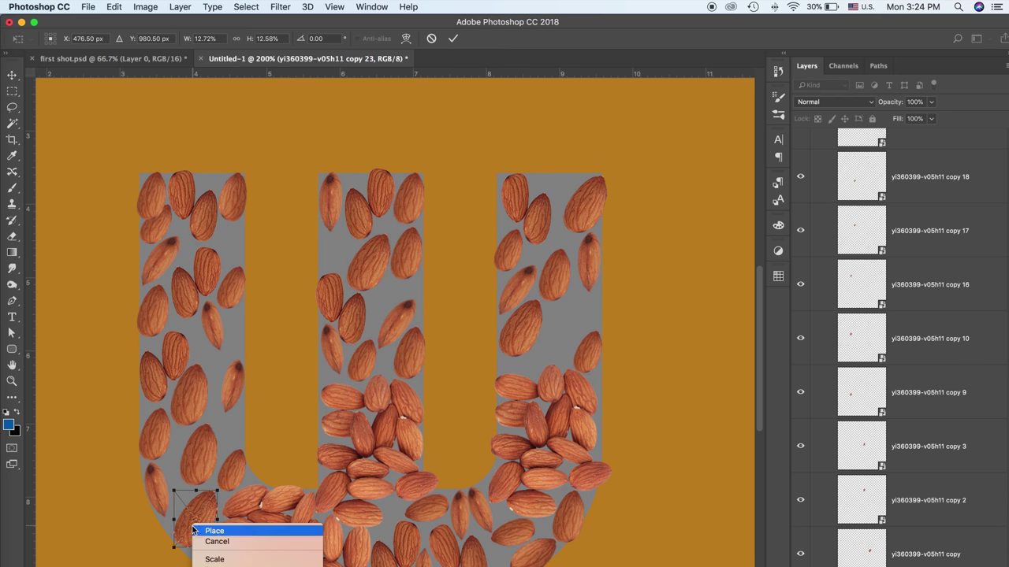
{"action": "key", "text": "Escape"}
{"action": "left_click_drag", "start_coordinate": [195, 516], "coordinate": [211, 532]}
{"action": "key", "text": "Return"}
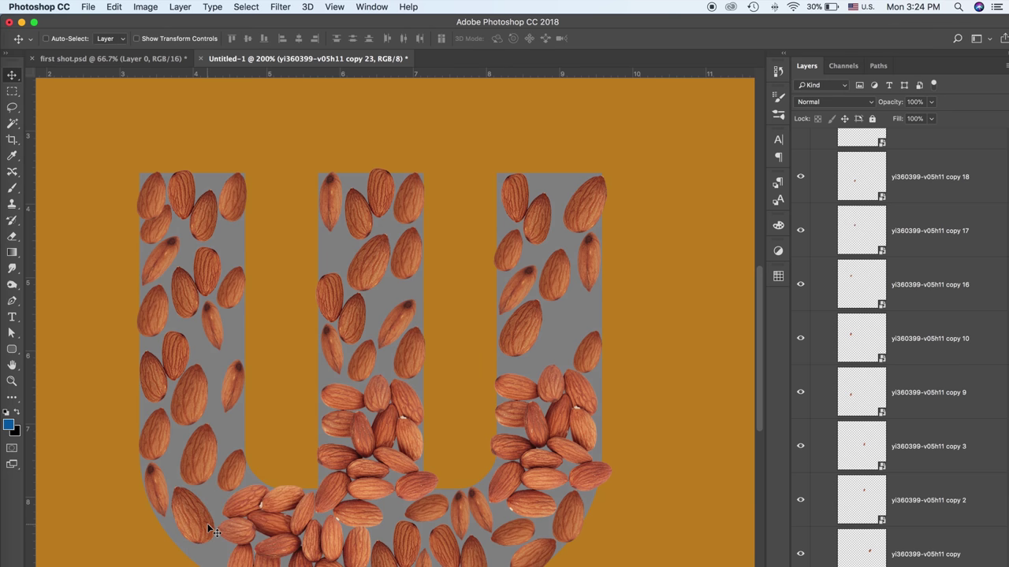
{"action": "mouse_move", "coordinate": [180, 371]}
{"action": "left_mouse_down"}
{"action": "mouse_move", "coordinate": [567, 347]}
{"action": "mouse_move", "coordinate": [581, 325]}
{"action": "left_mouse_up"}
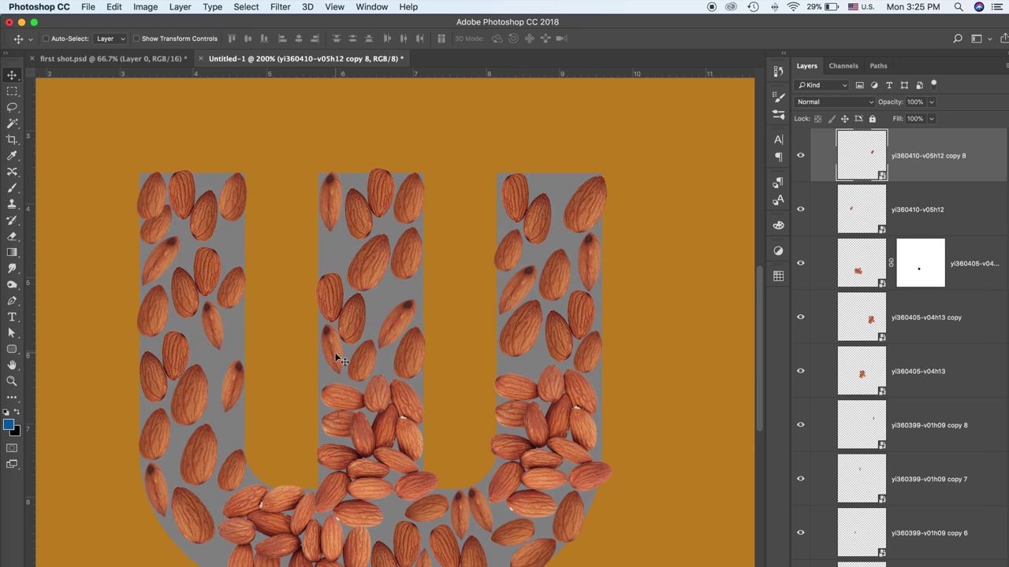
Fill the bottom-left corner with almond copies, one rotated to about 93 degrees
{"action": "left_click_drag", "start_coordinate": [339, 358], "coordinate": [216, 543]}
{"action": "key", "text": "ctrl+t"}
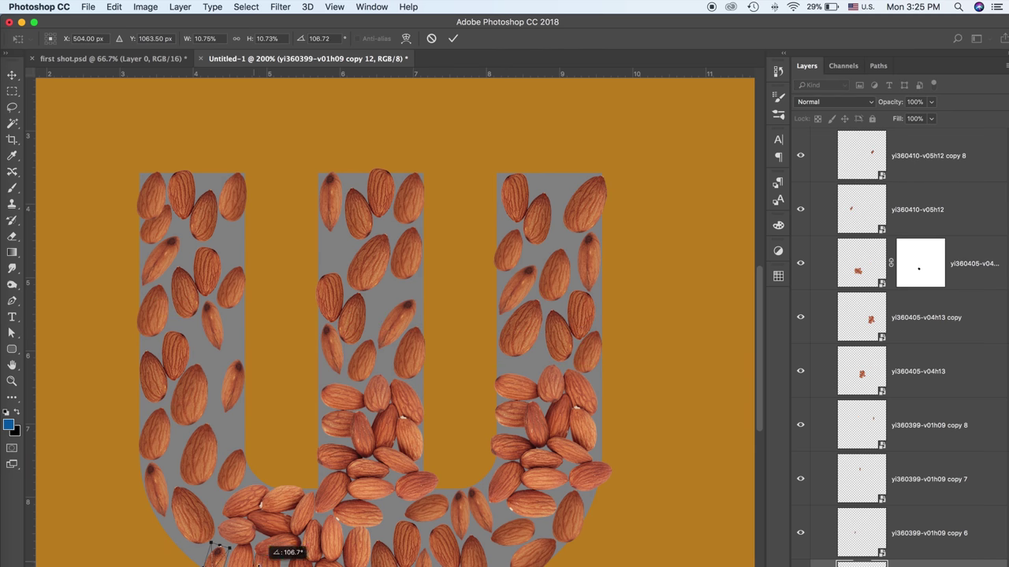
{"action": "left_click_drag", "start_coordinate": [254, 562], "coordinate": [254, 540]}
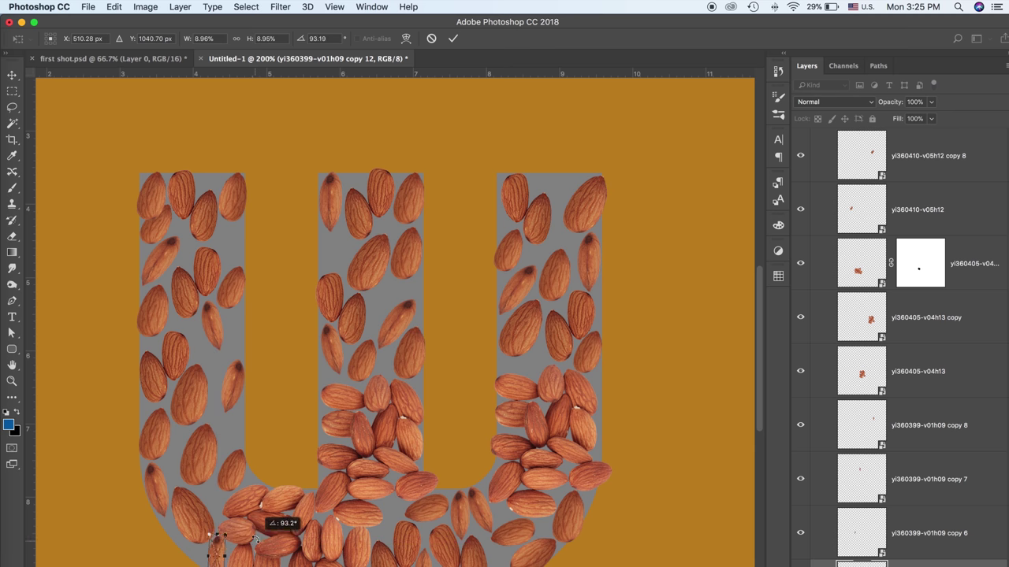
{"action": "key", "text": "Return"}
{"action": "mouse_move", "coordinate": [207, 552]}
{"action": "left_mouse_down"}
{"action": "mouse_move", "coordinate": [243, 475]}
{"action": "mouse_move", "coordinate": [206, 505]}
{"action": "mouse_move", "coordinate": [221, 515]}
{"action": "mouse_move", "coordinate": [308, 478]}
{"action": "mouse_move", "coordinate": [200, 538]}
{"action": "left_mouse_up"}
{"action": "key", "text": "ctrl+t"}
{"action": "key", "text": "Return"}
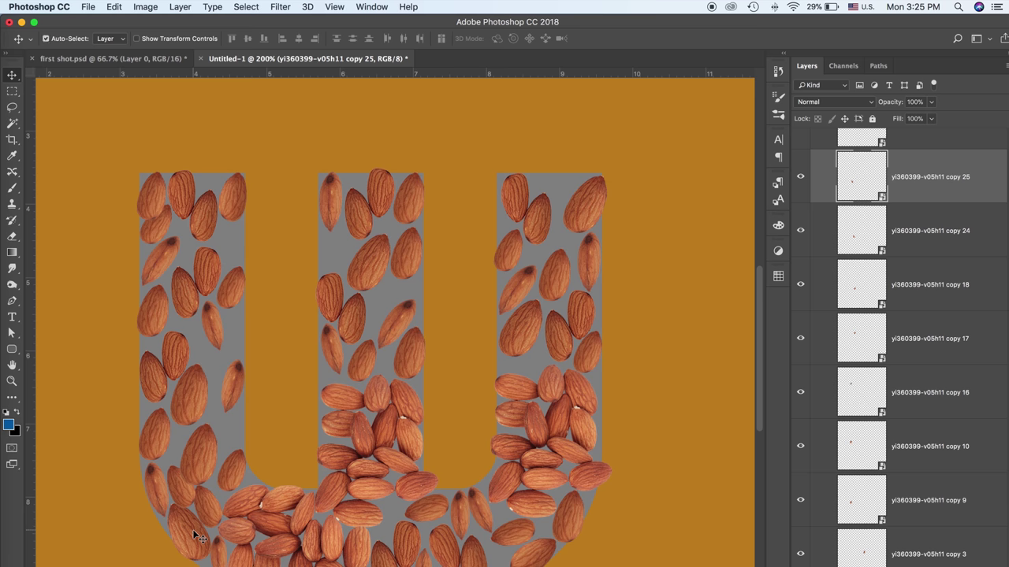
Nudge an almond in the left column into place and select it
{"action": "left_click_drag", "start_coordinate": [947, 125], "coordinate": [850, 266]}
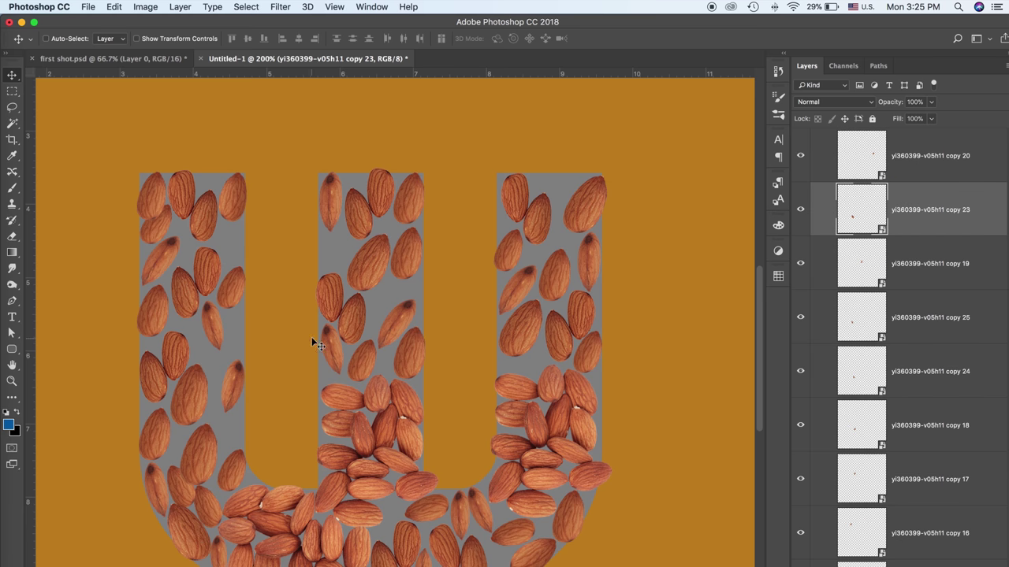
{"action": "scroll", "coordinate": [313, 342], "scroll_direction": "left", "scroll_amount": 3}
{"action": "left_click_drag", "start_coordinate": [250, 398], "coordinate": [234, 370], "text": "ctrl"}
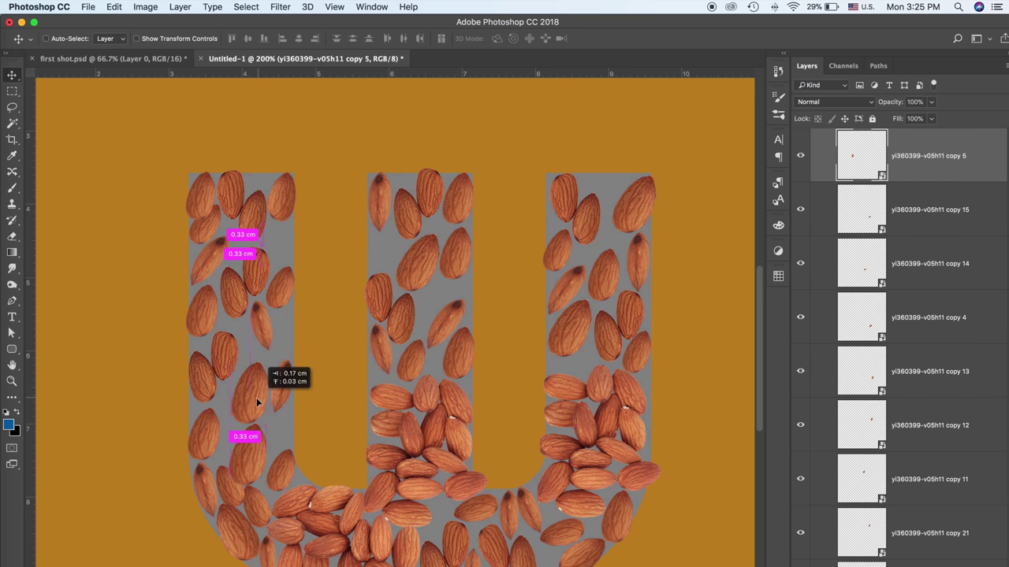
{"action": "left_click", "coordinate": [234, 370], "text": "ctrl"}
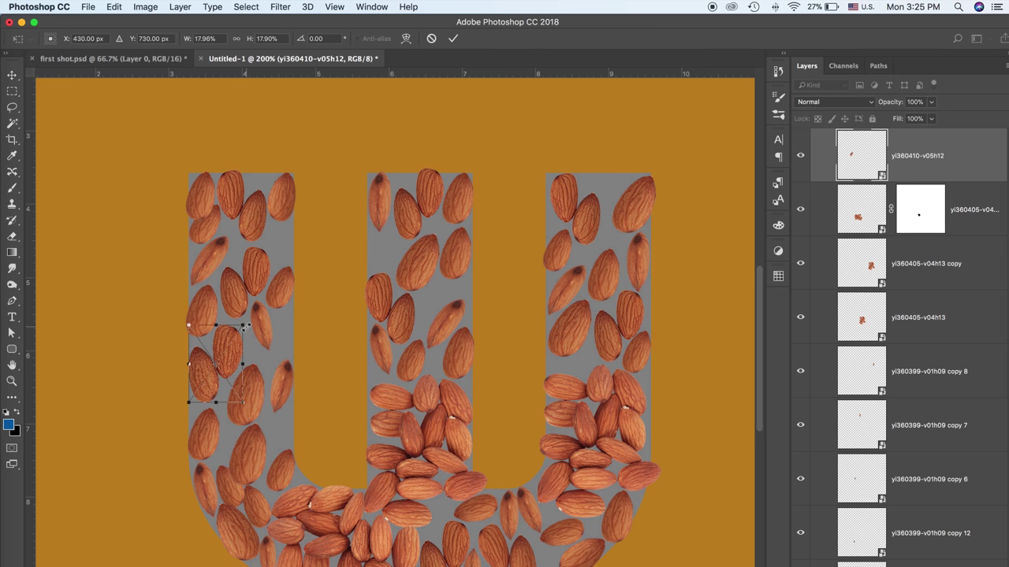
{"action": "scroll", "coordinate": [483, 318], "scroll_direction": "down", "scroll_amount": 5}
{"action": "scroll", "coordinate": [906, 316], "scroll_direction": "up", "scroll_amount": 5}
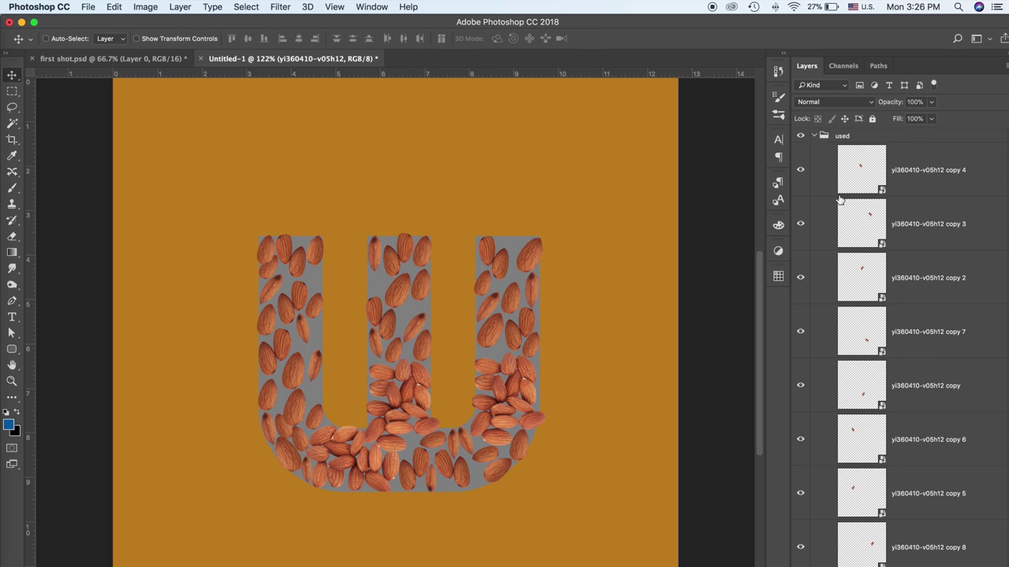
Shift almonds and a new copy into the remaining gaps of the left and right columns
{"action": "left_click", "coordinate": [814, 135]}
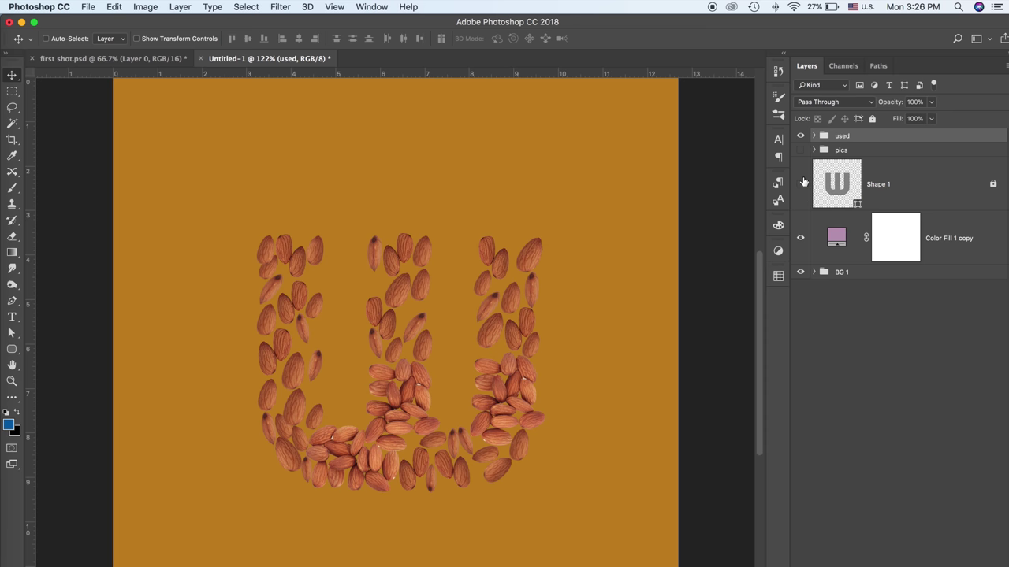
{"action": "mouse_move", "coordinate": [427, 345]}
{"action": "left_mouse_down"}
{"action": "mouse_move", "coordinate": [313, 277]}
{"action": "mouse_move", "coordinate": [308, 394]}
{"action": "left_mouse_up"}
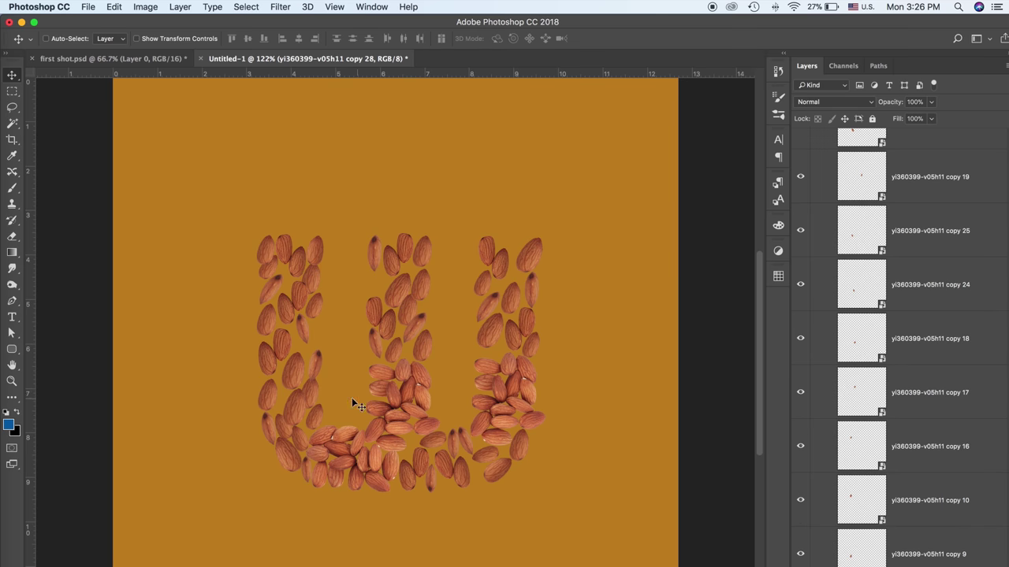
{"action": "left_click_drag", "start_coordinate": [402, 341], "coordinate": [522, 335]}
{"action": "left_click_drag", "start_coordinate": [303, 337], "coordinate": [319, 341]}
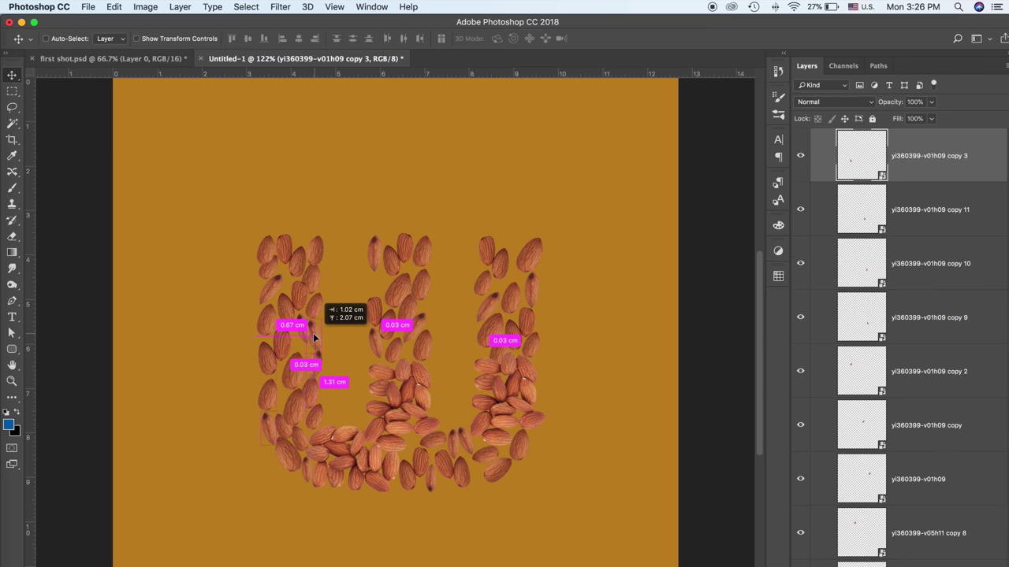
{"action": "left_click_drag", "start_coordinate": [269, 321], "coordinate": [314, 333]}
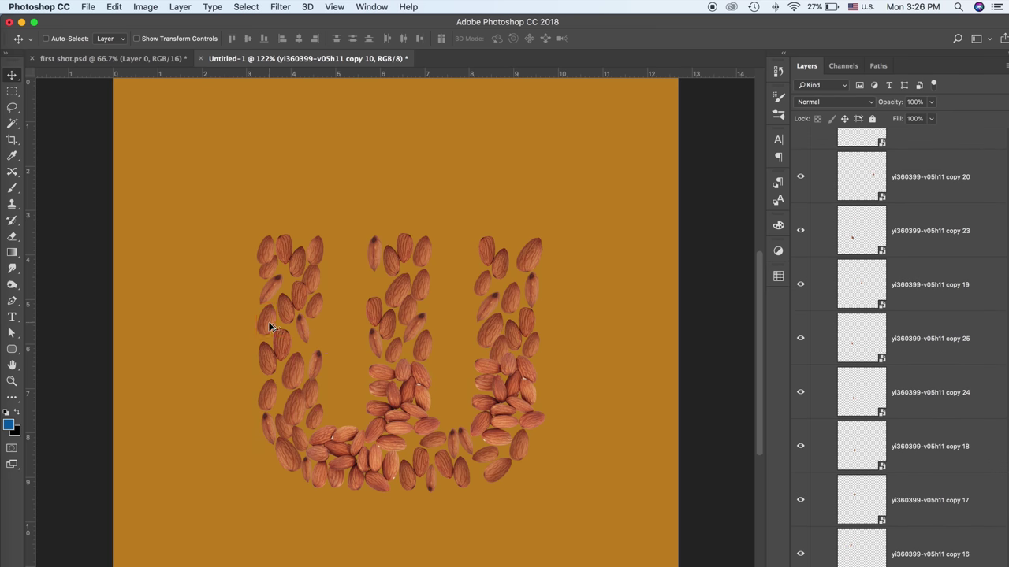
{"action": "key", "text": "ctrl+t"}
{"action": "key", "text": "Return"}
{"action": "left_click_drag", "start_coordinate": [342, 318], "coordinate": [302, 333]}
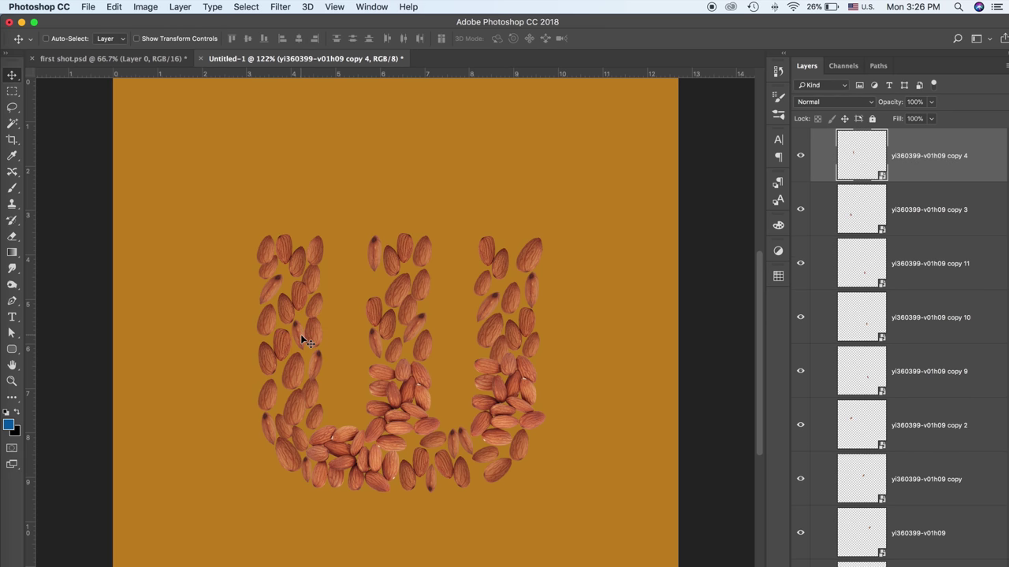
Move Group 1 to the top of the Layers panel and collapse the used group
{"action": "scroll", "coordinate": [811, 237], "scroll_direction": "down", "scroll_amount": 5}
{"action": "left_click", "coordinate": [815, 138]}
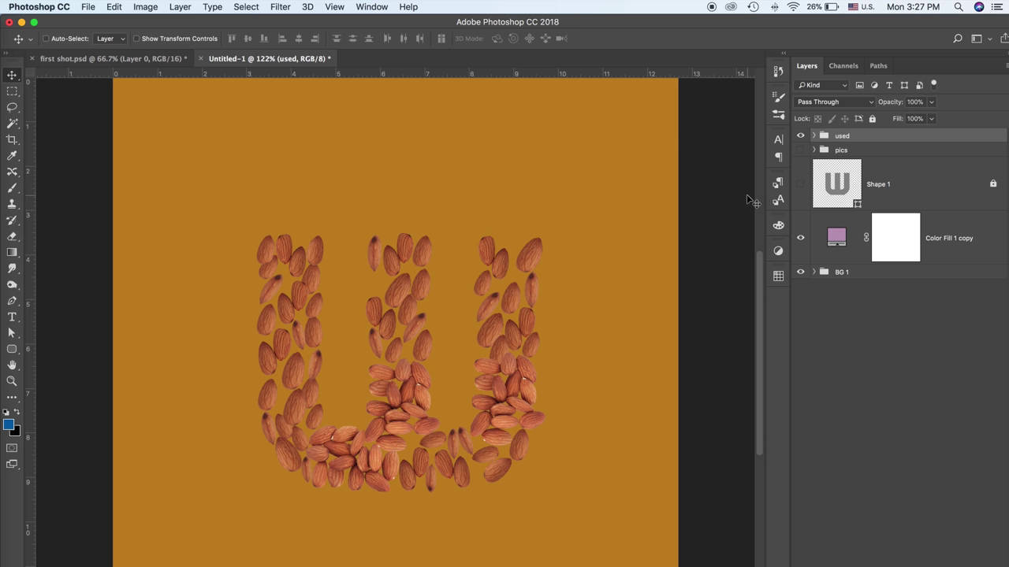
{"action": "left_click", "coordinate": [419, 404], "text": "super"}
{"action": "left_click", "coordinate": [355, 453], "text": "super"}
{"action": "scroll", "coordinate": [520, 414], "scroll_direction": "up", "scroll_amount": 1}
{"action": "left_click_drag", "start_coordinate": [891, 480], "coordinate": [883, 132]}
{"action": "left_click", "coordinate": [815, 149]}
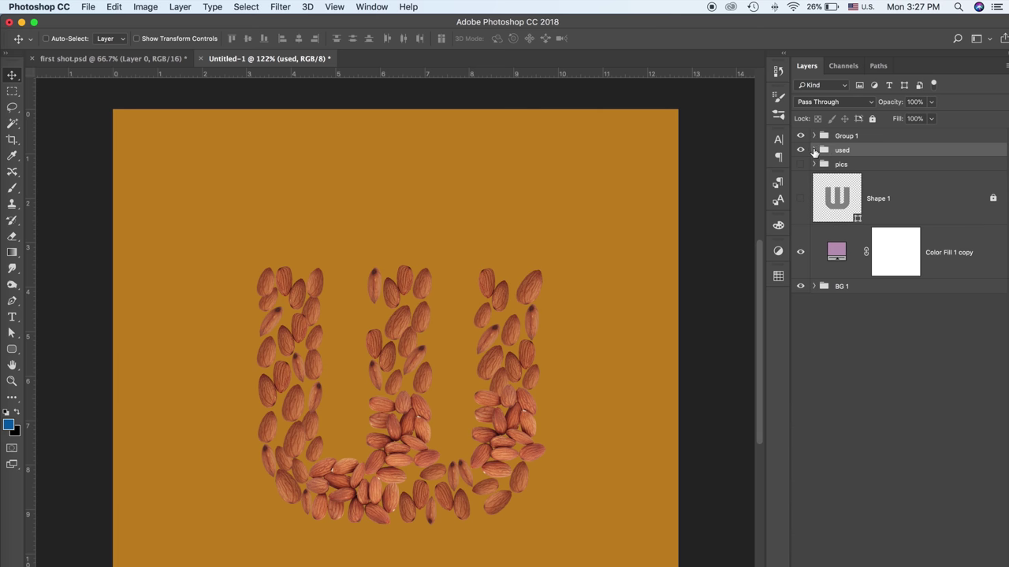
Name the almond group shin and convert it to a smart object
{"action": "type", "text": "shin"}
{"action": "key", "text": "Return"}
{"action": "right_click", "coordinate": [875, 149]}
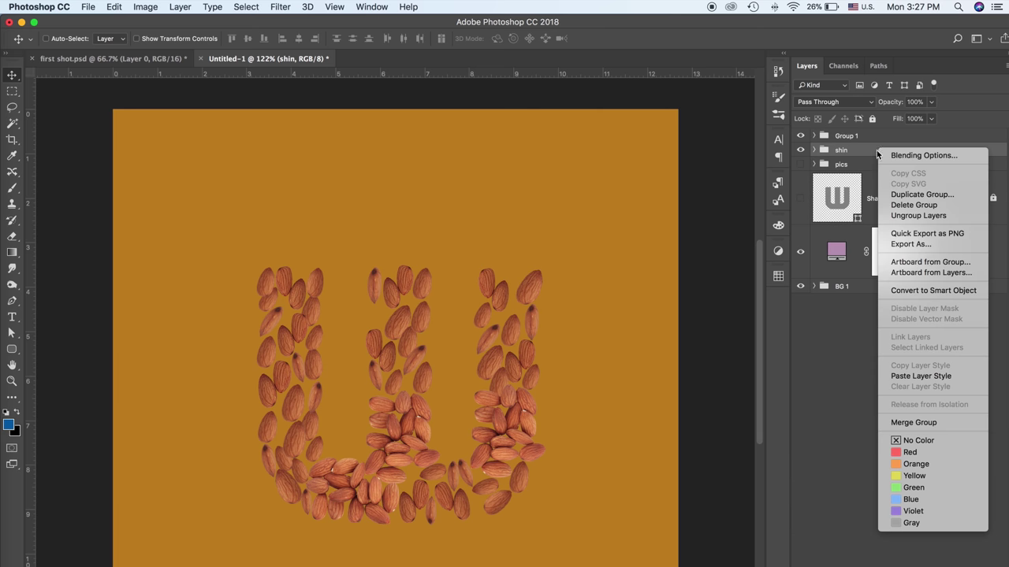
{"action": "left_click", "coordinate": [922, 290]}
Add a drop shadow to shin with tighter size and distance at about 34% opacity
{"action": "double_click", "coordinate": [926, 169]}
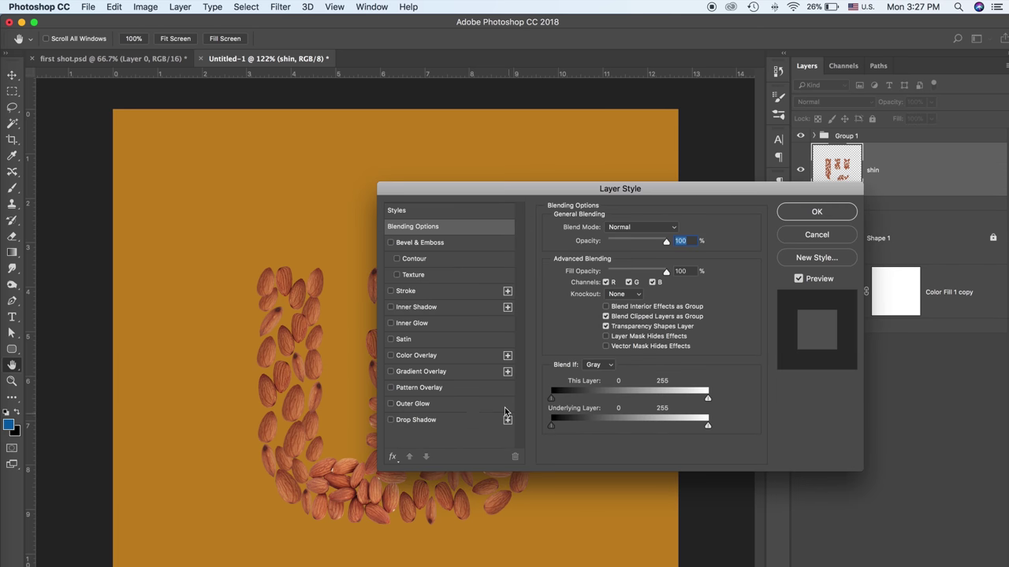
{"action": "left_click", "coordinate": [414, 419]}
{"action": "left_click_drag", "start_coordinate": [466, 191], "coordinate": [695, 185]}
{"action": "mouse_move", "coordinate": [825, 303]}
{"action": "left_mouse_down"}
{"action": "mouse_move", "coordinate": [814, 302]}
{"action": "mouse_move", "coordinate": [814, 277]}
{"action": "mouse_move", "coordinate": [812, 291]}
{"action": "left_mouse_up"}
{"action": "left_click_drag", "start_coordinate": [846, 238], "coordinate": [826, 239]}
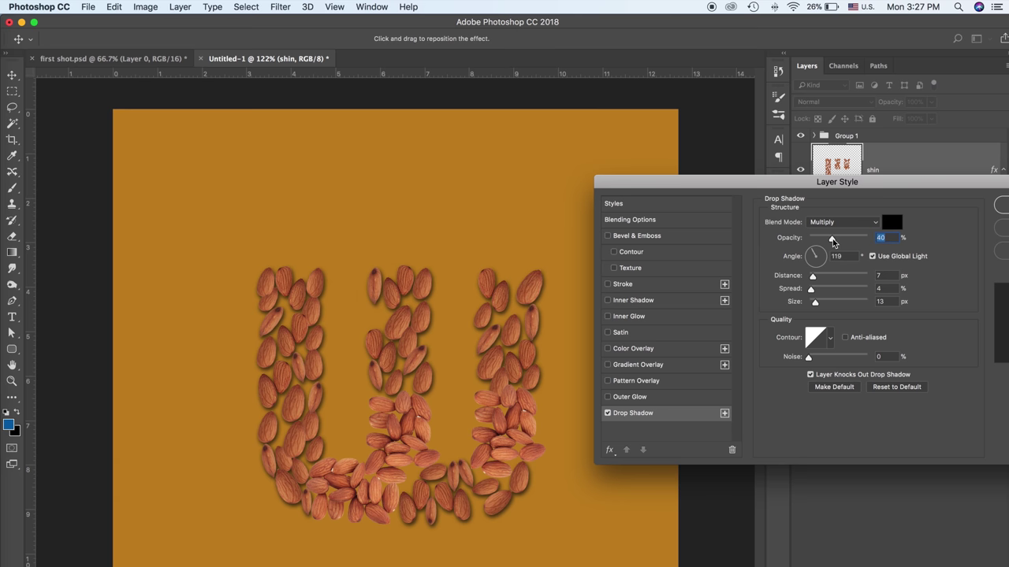
Add a second drop shadow with 3 px distance, no spread, smaller size, 27% opacity
{"action": "left_click", "coordinate": [724, 413]}
{"action": "left_click_drag", "start_coordinate": [815, 303], "coordinate": [811, 303]}
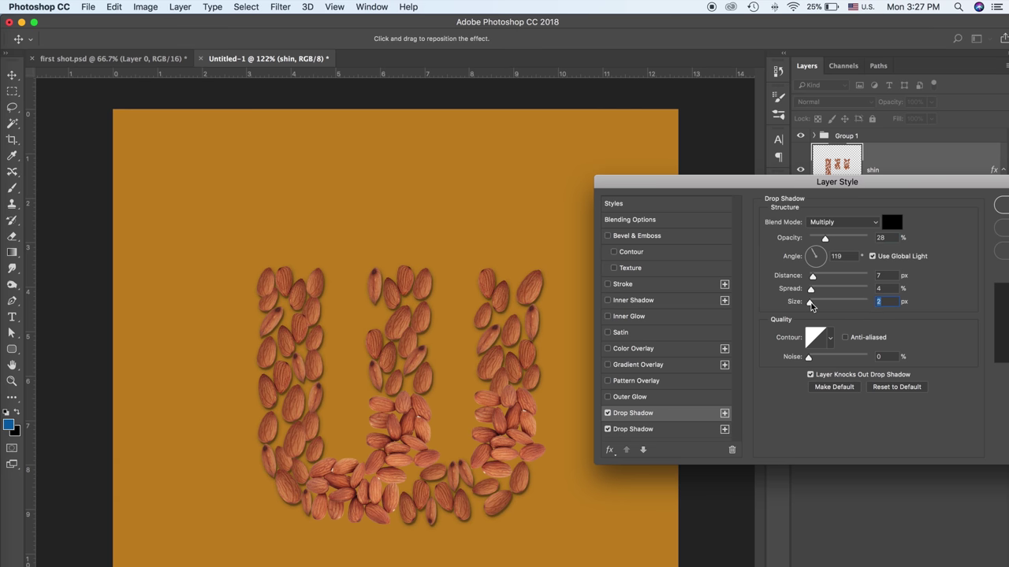
{"action": "left_click_drag", "start_coordinate": [842, 240], "coordinate": [849, 238]}
{"action": "left_click_drag", "start_coordinate": [813, 276], "coordinate": [813, 302]}
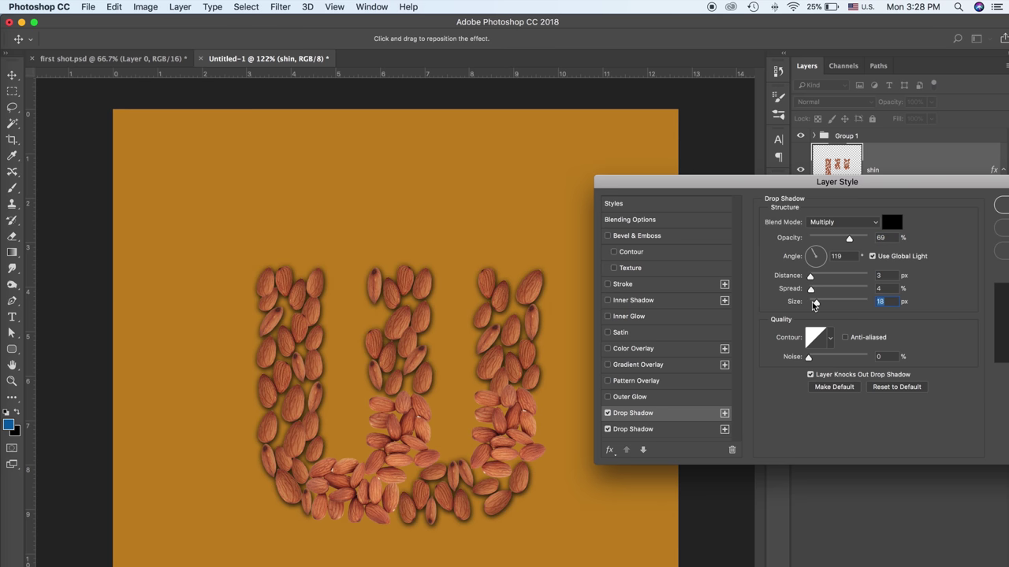
{"action": "key", "text": "super+plus"}
{"action": "key", "text": "super+plus"}
{"action": "key", "text": "super+plus"}
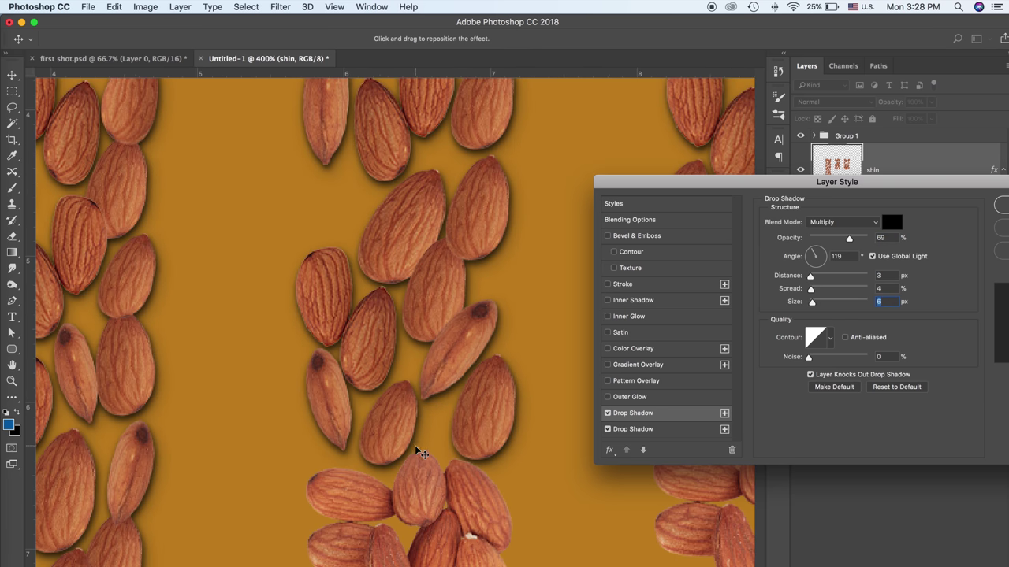
{"action": "left_click_drag", "start_coordinate": [849, 239], "coordinate": [856, 239]}
{"action": "mouse_move", "coordinate": [811, 289]}
{"action": "left_mouse_down"}
{"action": "mouse_move", "coordinate": [817, 305]}
{"action": "mouse_move", "coordinate": [807, 280]}
{"action": "left_mouse_up"}
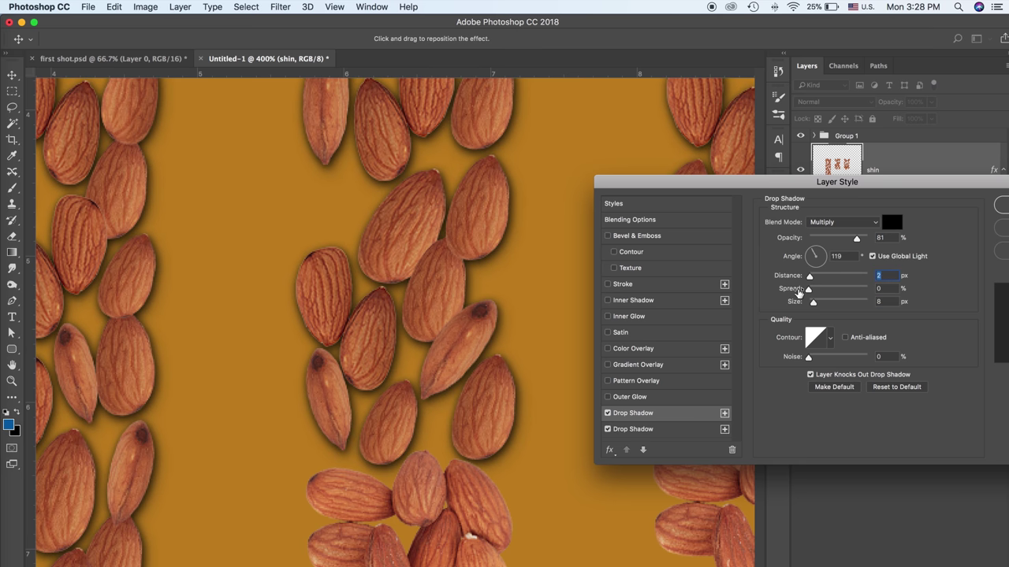
{"action": "left_click_drag", "start_coordinate": [856, 238], "coordinate": [824, 238]}
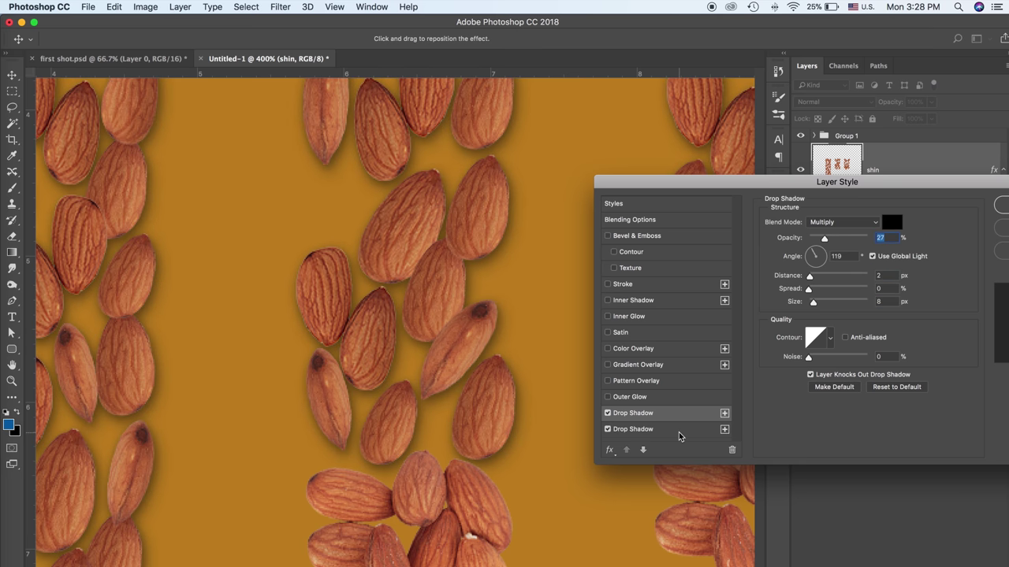
Soften the other drop shadow to 24% opacity and apply both shadows
{"action": "left_click", "coordinate": [680, 431]}
{"action": "left_click_drag", "start_coordinate": [841, 238], "coordinate": [812, 277]}
{"action": "left_click_drag", "start_coordinate": [834, 238], "coordinate": [826, 244]}
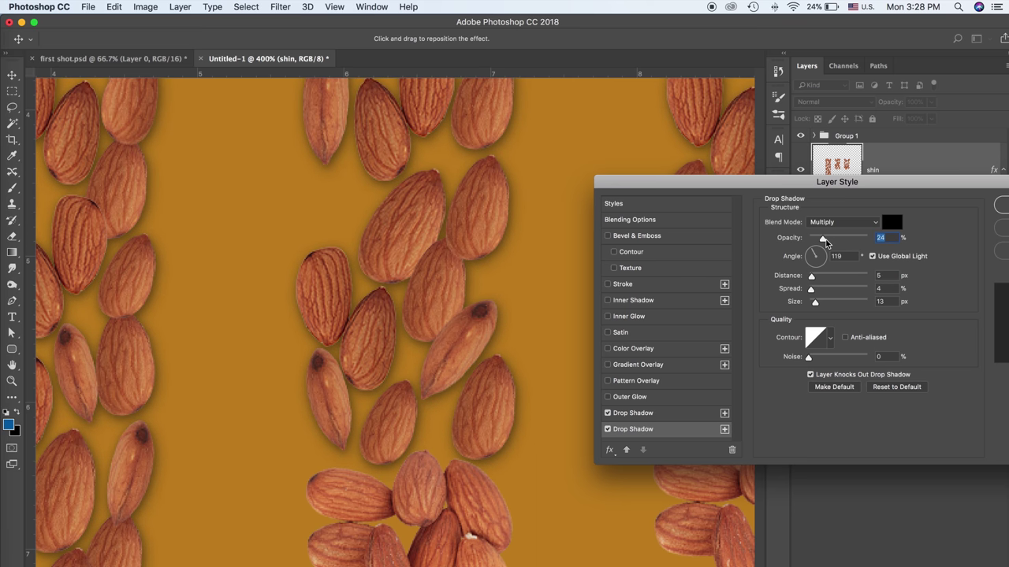
{"action": "left_click", "coordinate": [999, 205]}
{"action": "key", "text": "super+0"}
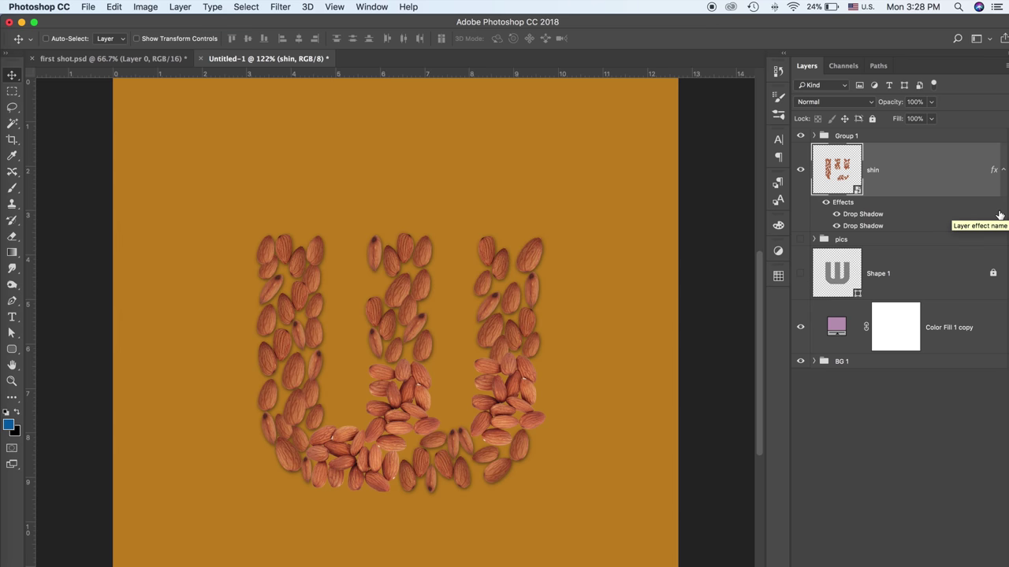
Copy the shin layer's drop shadow style and paste it onto Group 1
{"action": "right_click", "coordinate": [899, 158]}
{"action": "left_click", "coordinate": [835, 421]}
{"action": "right_click", "coordinate": [906, 137]}
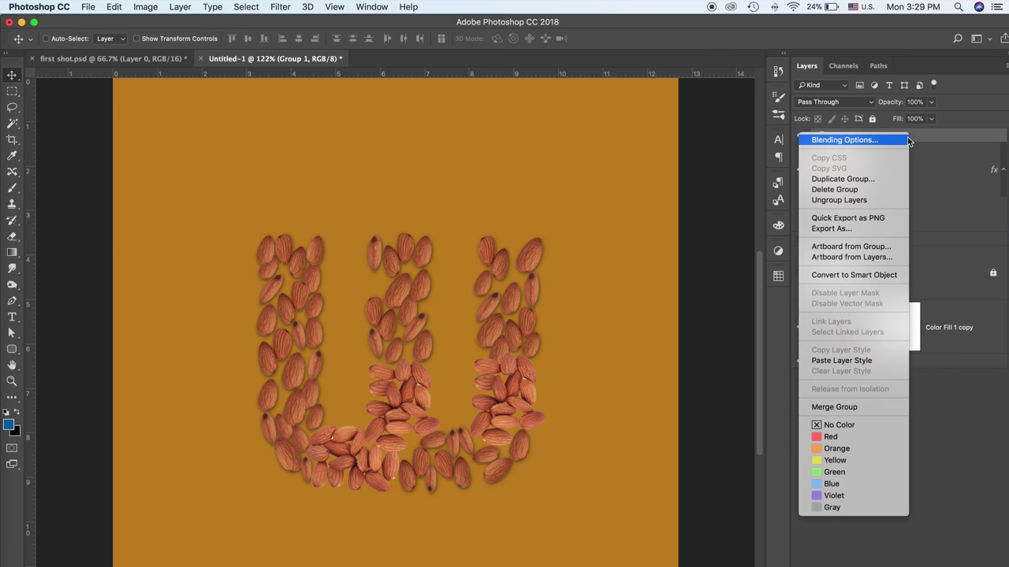
{"action": "left_click", "coordinate": [851, 356]}
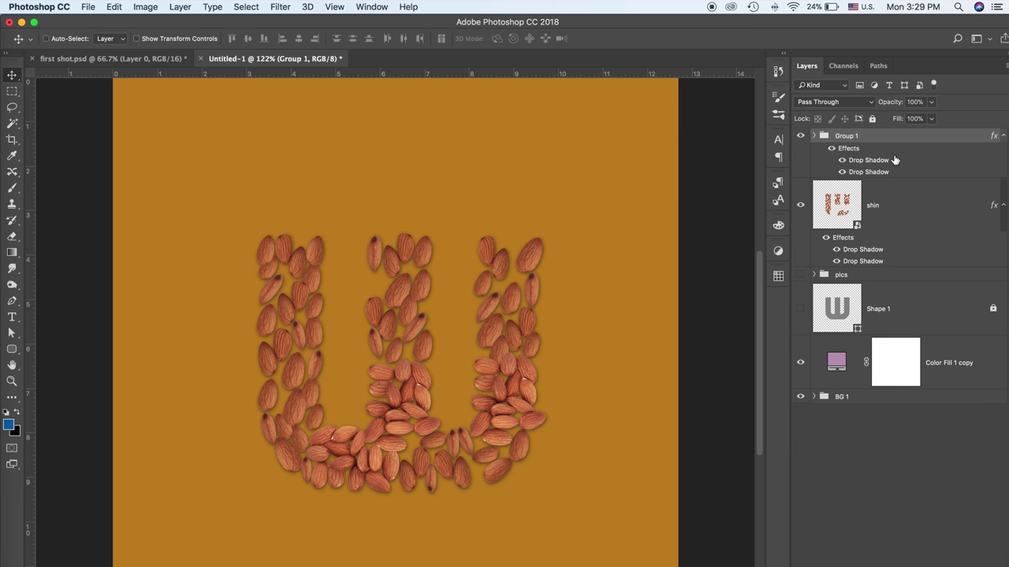
Group shin and Group 1 into Group 2 and begin adding a Gradient Overlay to it
{"action": "left_click", "coordinate": [937, 231], "text": "shift"}
{"action": "right_click", "coordinate": [937, 227]}
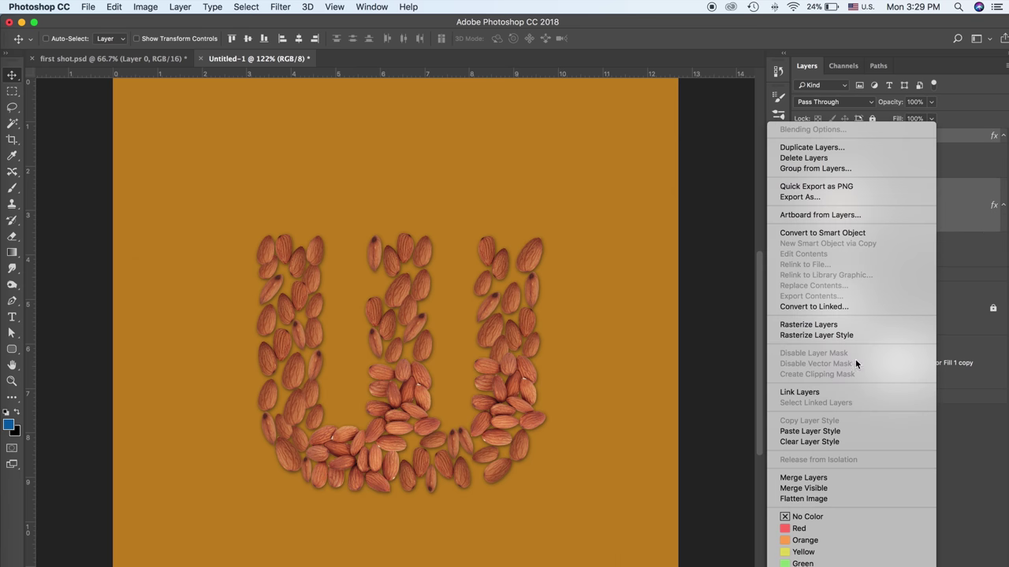
{"action": "left_click", "coordinate": [985, 216]}
{"action": "key", "text": "super+g"}
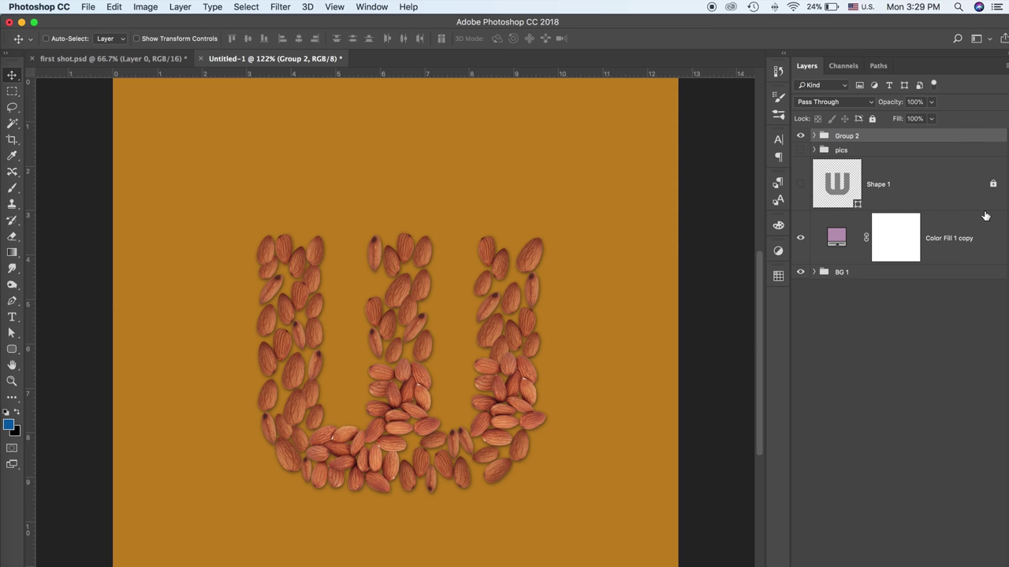
{"action": "right_click", "coordinate": [893, 137]}
{"action": "left_click", "coordinate": [896, 142]}
{"action": "left_click", "coordinate": [318, 361]}
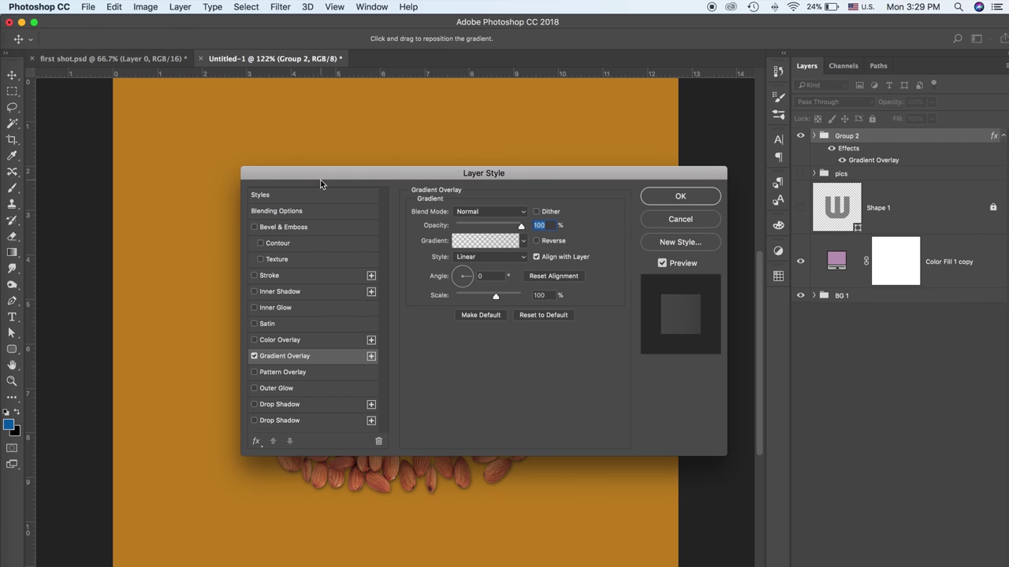
Give Group 2 a reversed linear gradient overlay in Lighten mode at 47% opacity
{"action": "mouse_move", "coordinate": [495, 171]}
{"action": "left_mouse_down"}
{"action": "mouse_move", "coordinate": [826, 138]}
{"action": "mouse_move", "coordinate": [842, 152]}
{"action": "left_mouse_up"}
{"action": "left_click", "coordinate": [826, 207]}
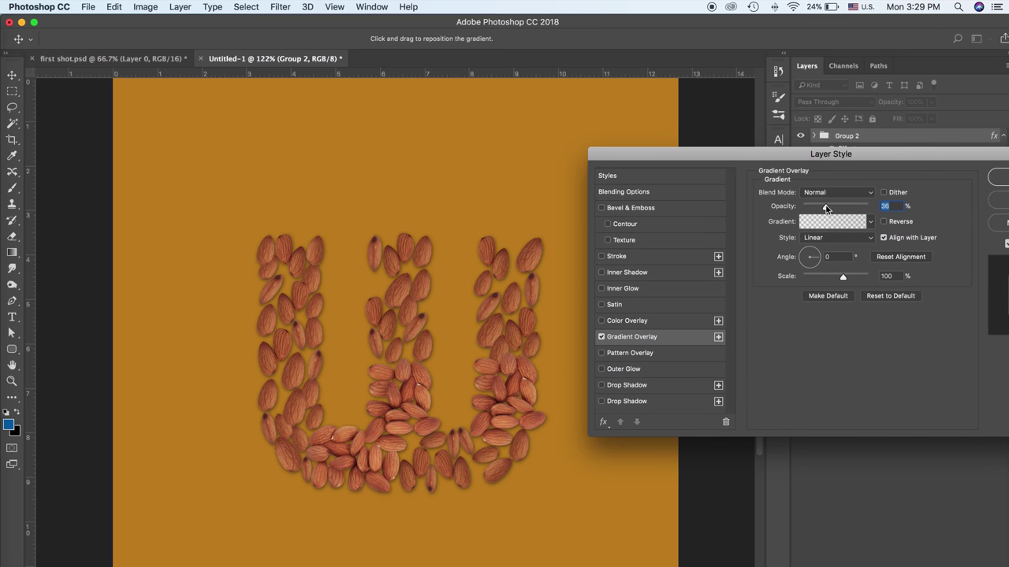
{"action": "left_click", "coordinate": [835, 192]}
{"action": "left_click", "coordinate": [834, 272]}
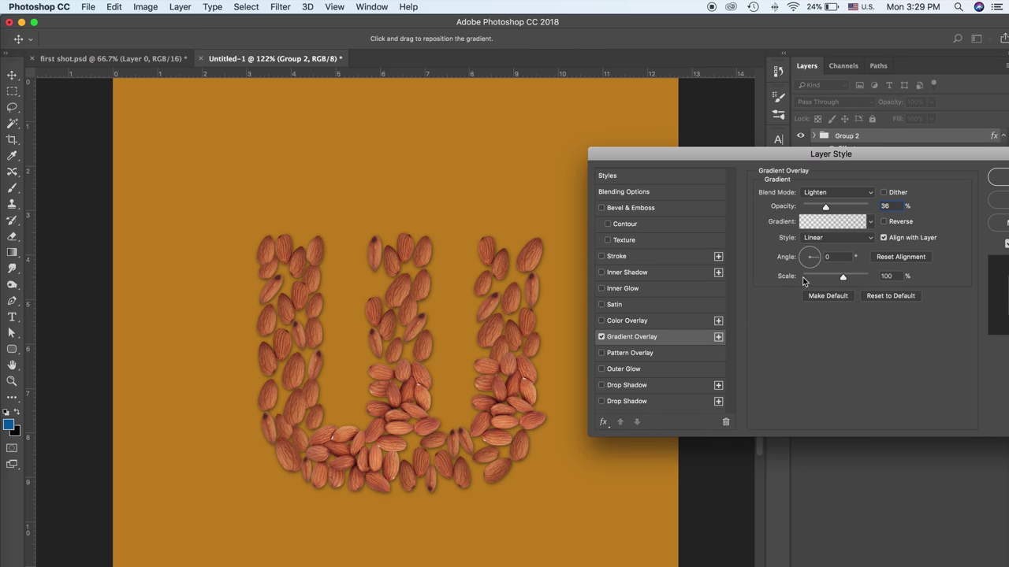
{"action": "left_click", "coordinate": [830, 238]}
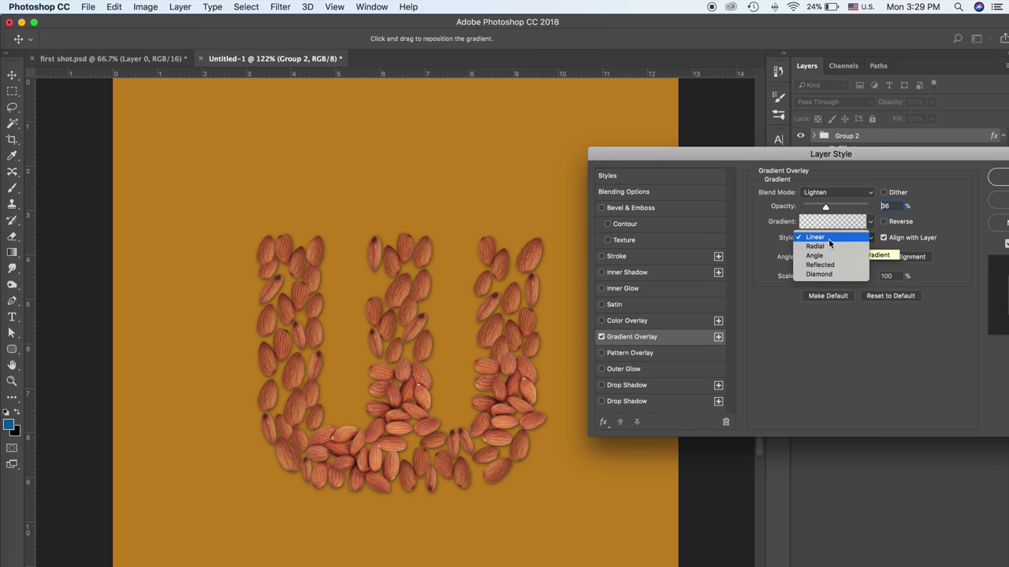
{"action": "left_click", "coordinate": [828, 239]}
{"action": "left_click", "coordinate": [883, 222]}
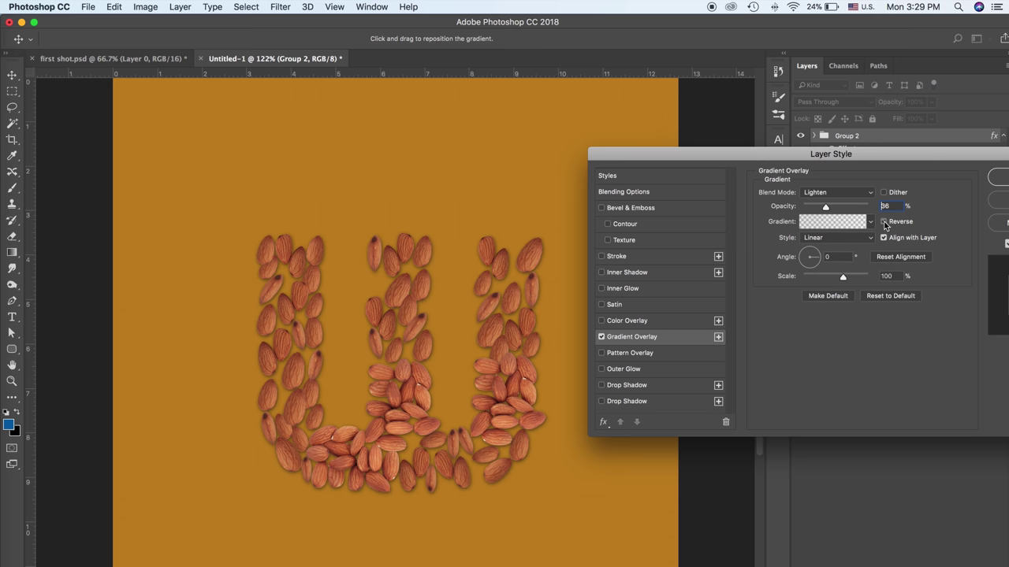
{"action": "left_click_drag", "start_coordinate": [825, 208], "coordinate": [848, 207]}
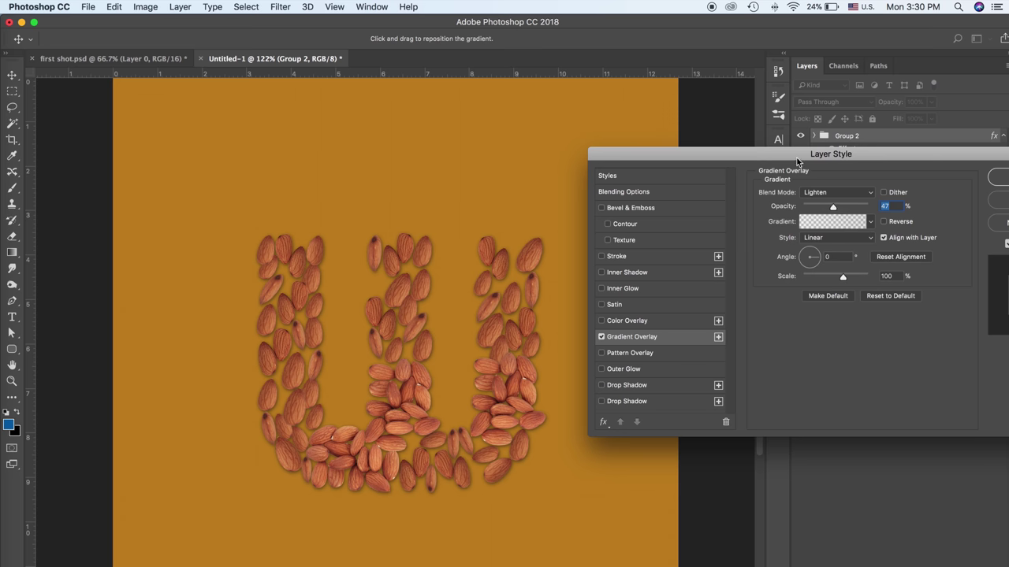
{"action": "key", "text": "Return"}
Give Group 1 inside Group 2 a Normal gradient overlay at 31% opacity
{"action": "left_click", "coordinate": [909, 180]}
{"action": "right_click", "coordinate": [919, 177]}
{"action": "left_click", "coordinate": [855, 180]}
{"action": "left_click", "coordinate": [495, 366]}
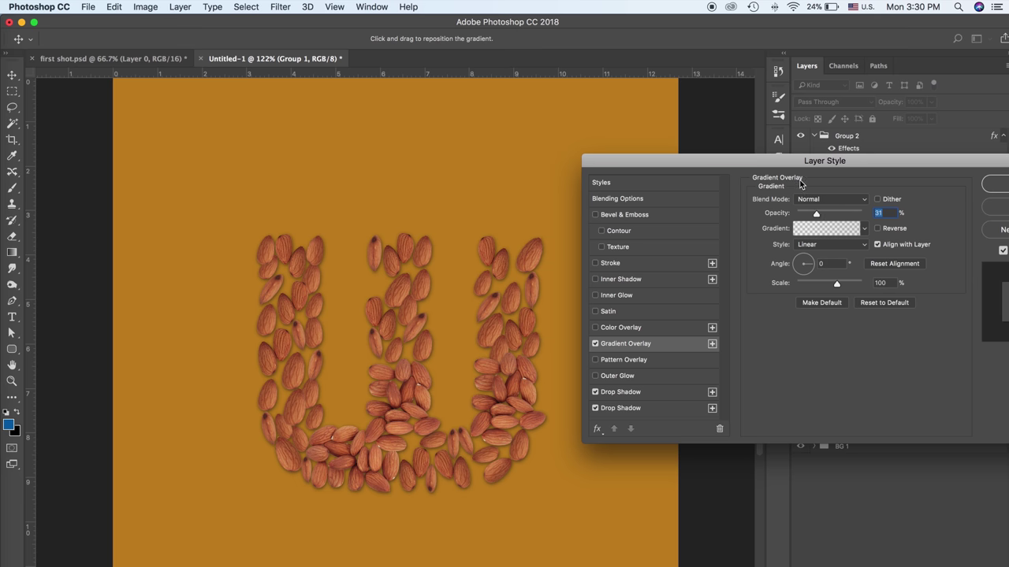
{"action": "key", "text": "Return"}
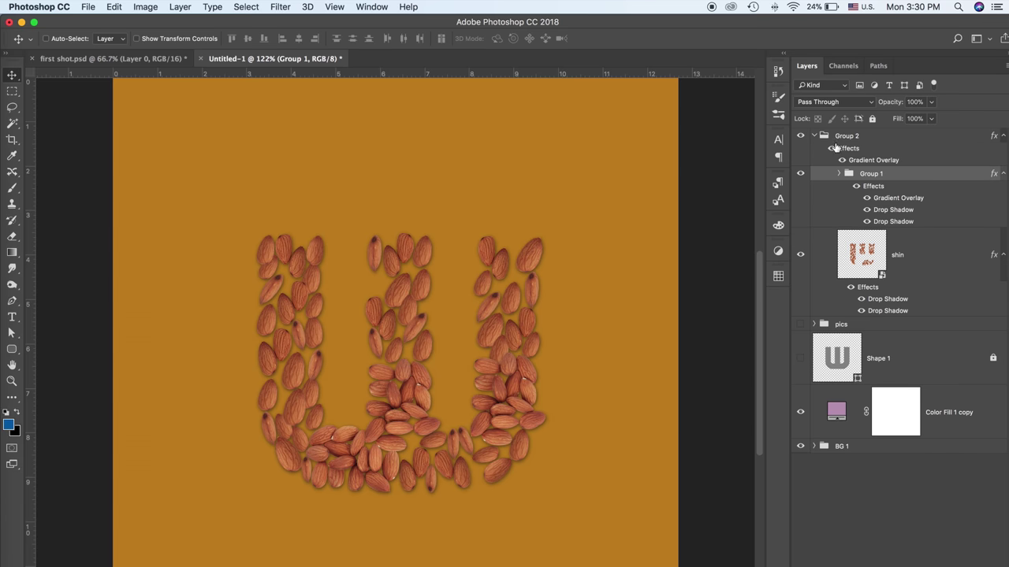
Rename Group 2 to shin
{"action": "left_click", "coordinate": [813, 136]}
{"action": "left_click", "coordinate": [848, 137]}
{"action": "type", "text": "shin"}
{"action": "key", "text": "Return"}
Start saving the document and browse to the 3-DH 03-04 2018 folder
{"action": "key", "text": "super+s"}
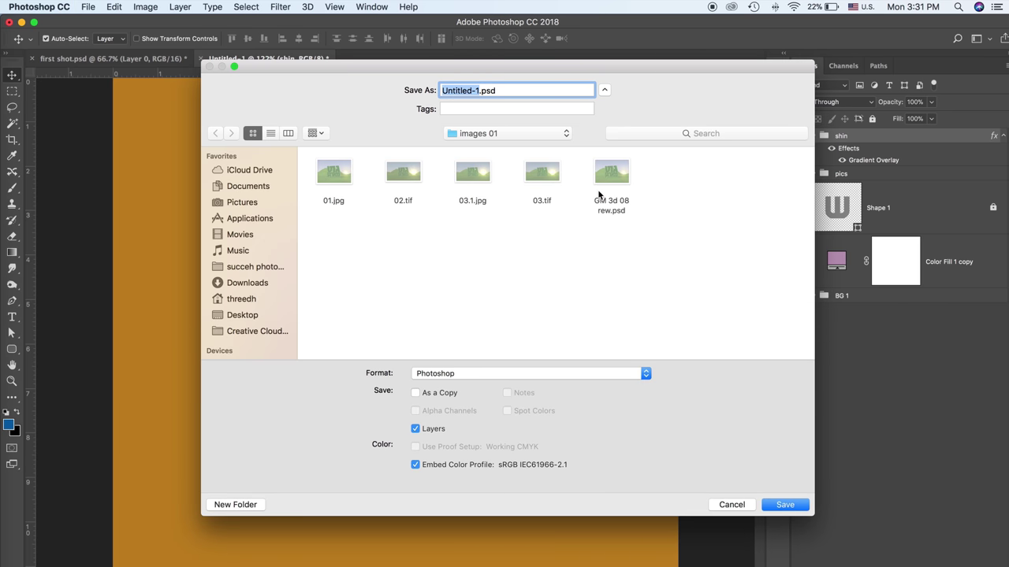
{"action": "type", "text": "shien.psd"}
{"action": "left_click", "coordinate": [505, 133]}
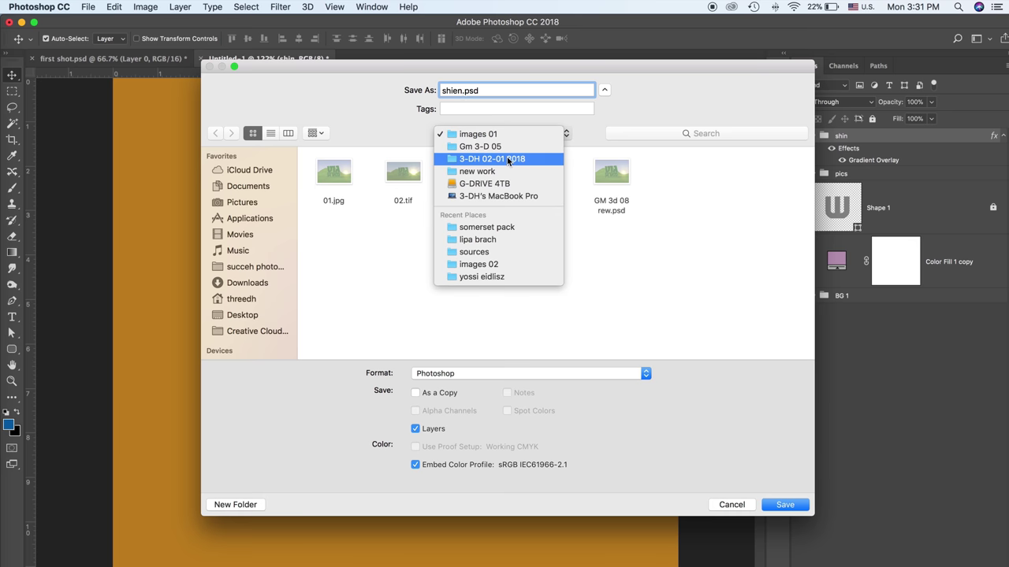
{"action": "left_click", "coordinate": [509, 160]}
{"action": "left_click", "coordinate": [504, 133]}
{"action": "left_click", "coordinate": [477, 144]}
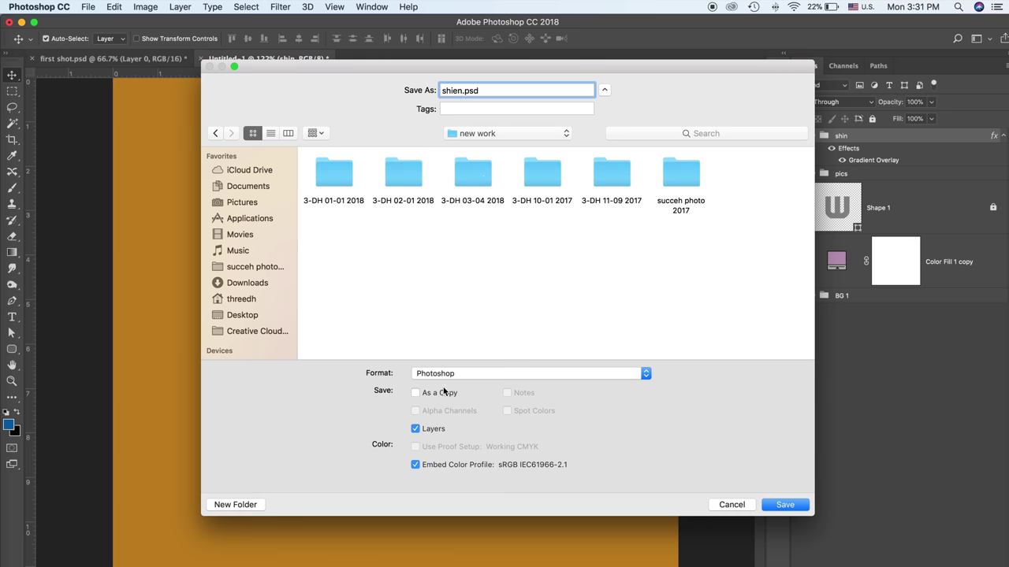
{"action": "double_click", "coordinate": [484, 181]}
Create a new folder 'shein' and save the file there as shien 01.psd
{"action": "left_click", "coordinate": [257, 507]}
{"action": "type", "text": "shein"}
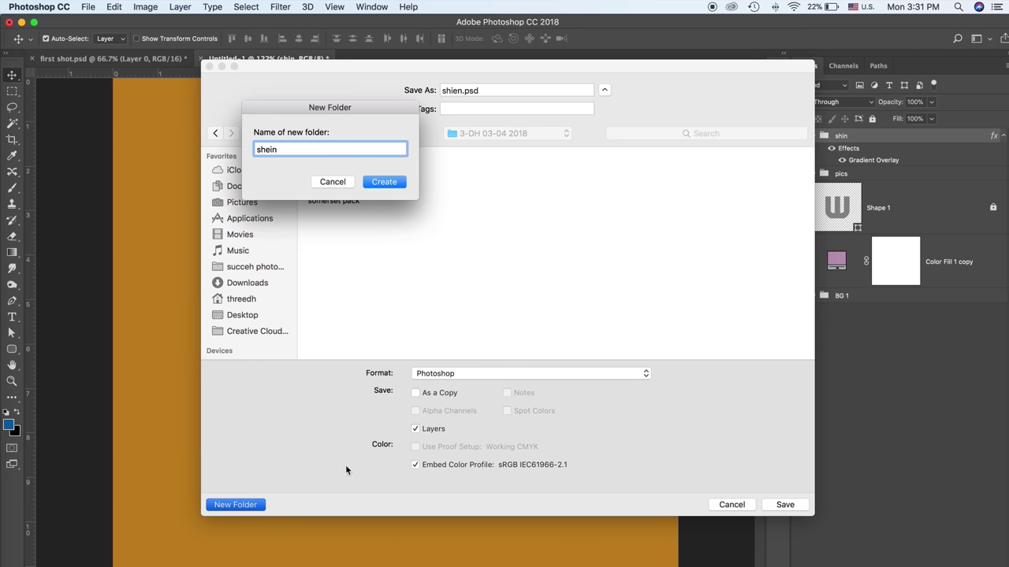
{"action": "left_click", "coordinate": [384, 182]}
{"action": "left_click", "coordinate": [462, 90]}
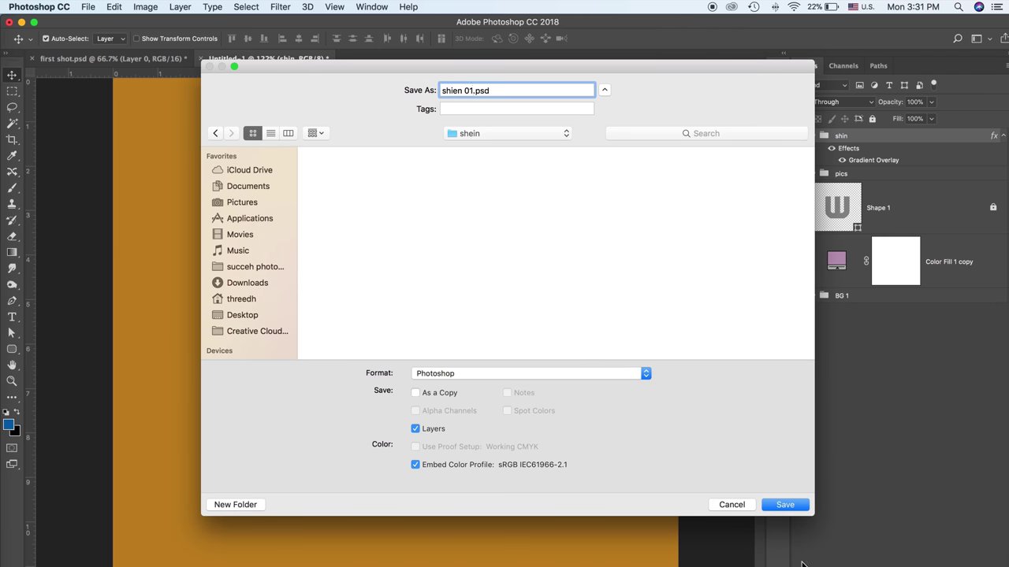
{"action": "key", "text": "Return"}
{"action": "left_click", "coordinate": [631, 277]}
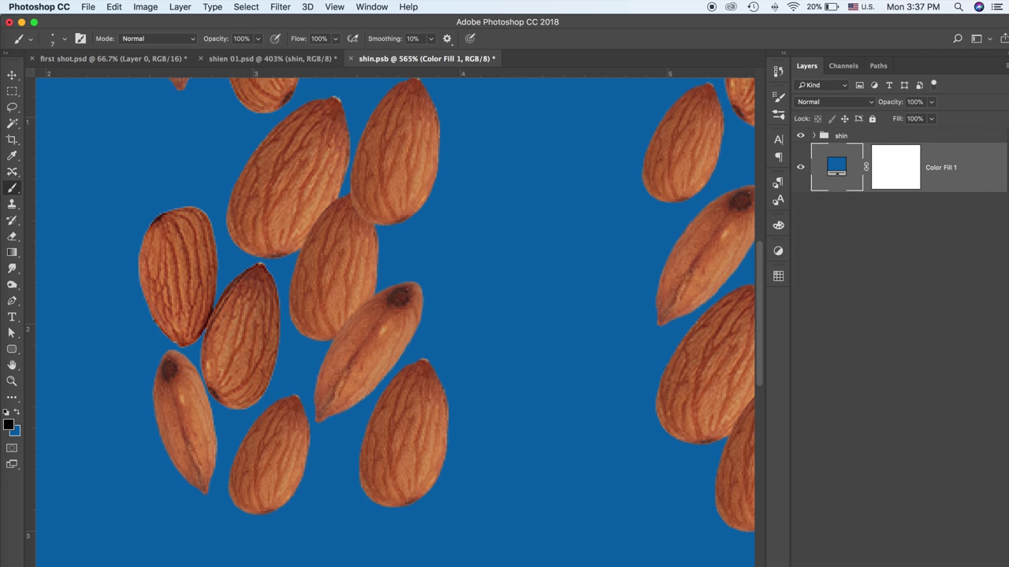
On new Layer 1, paint a black shadow stroke and Gaussian Blur it about 4 px
{"action": "key", "text": "ctrl+shift+alt+n"}
{"action": "key", "text": "ctrl+shift+alt+n"}
{"action": "left_click", "coordinate": [854, 203], "text": "shift"}
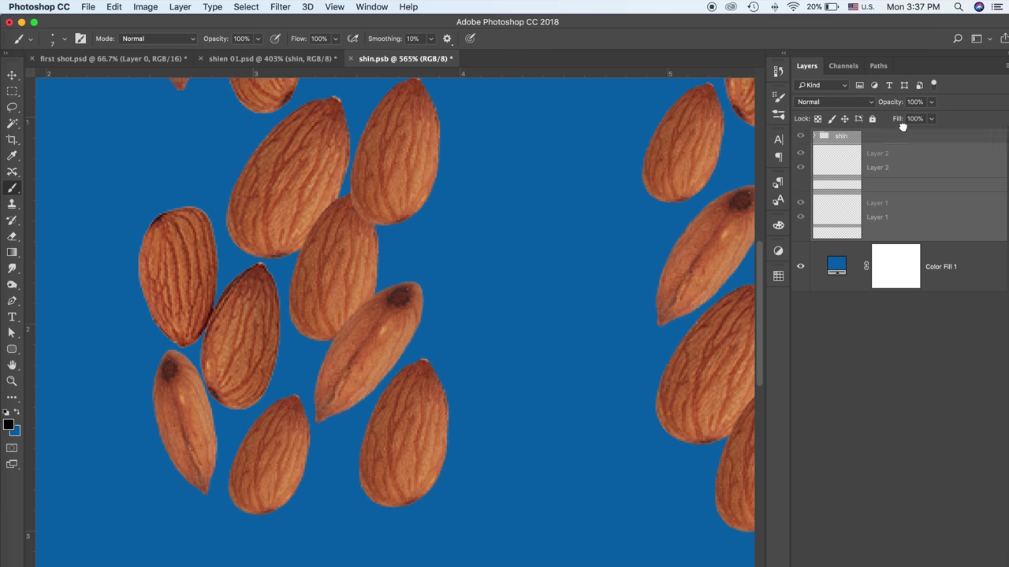
{"action": "left_click", "coordinate": [853, 203]}
{"action": "left_click_drag", "start_coordinate": [334, 338], "coordinate": [385, 298]}
{"action": "left_click", "coordinate": [280, 6]}
{"action": "left_click", "coordinate": [472, 202]}
{"action": "mouse_move", "coordinate": [662, 354]}
{"action": "left_mouse_down"}
{"action": "mouse_move", "coordinate": [629, 356]}
{"action": "mouse_move", "coordinate": [648, 355]}
{"action": "left_mouse_up"}
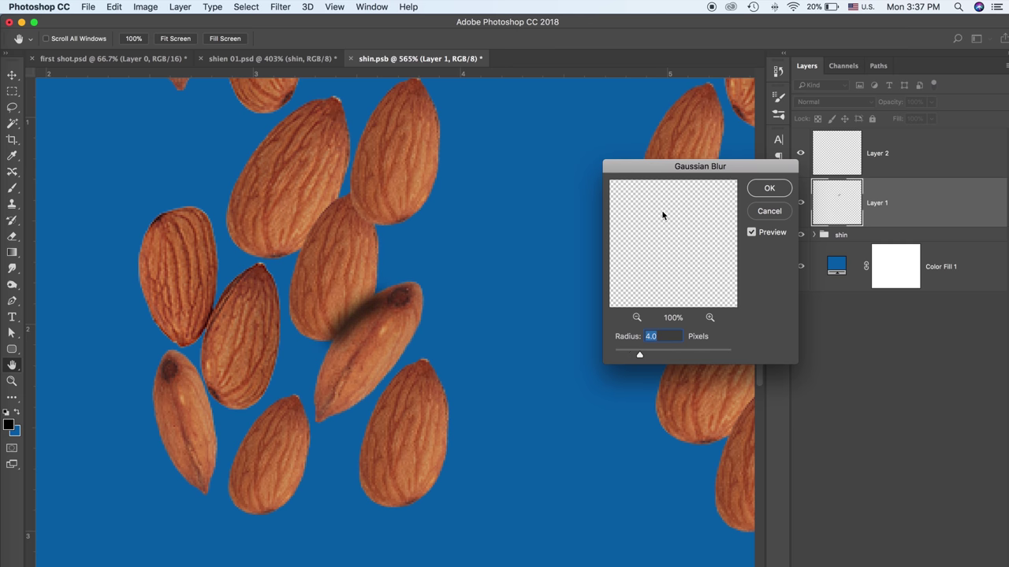
{"action": "key", "text": "Return"}
Nudge the blurred shadow into place and rename the overlapping almond layer to 003
{"action": "key", "text": "v"}
{"action": "left_click_drag", "start_coordinate": [360, 304], "coordinate": [363, 285]}
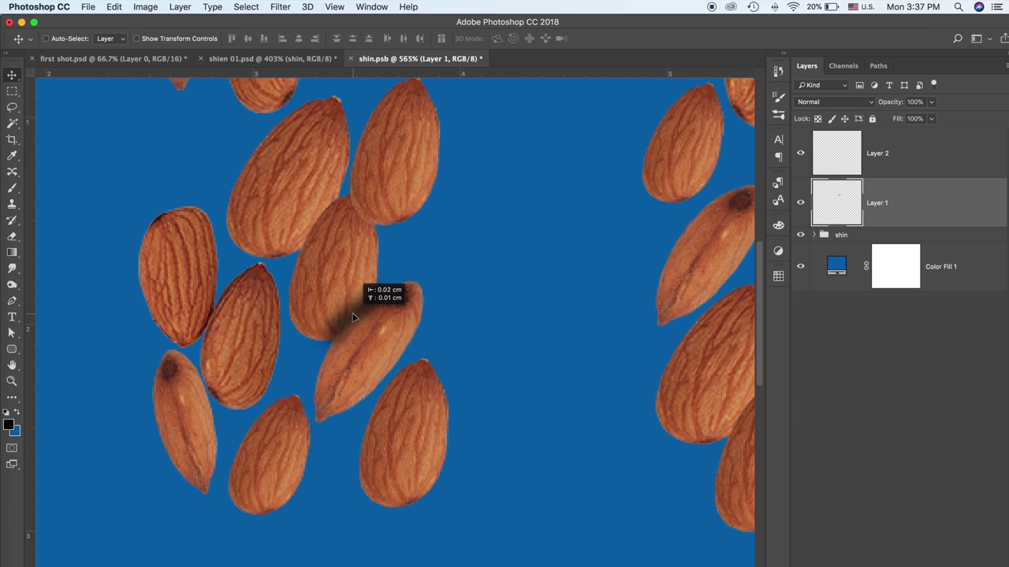
{"action": "left_click", "coordinate": [413, 357]}
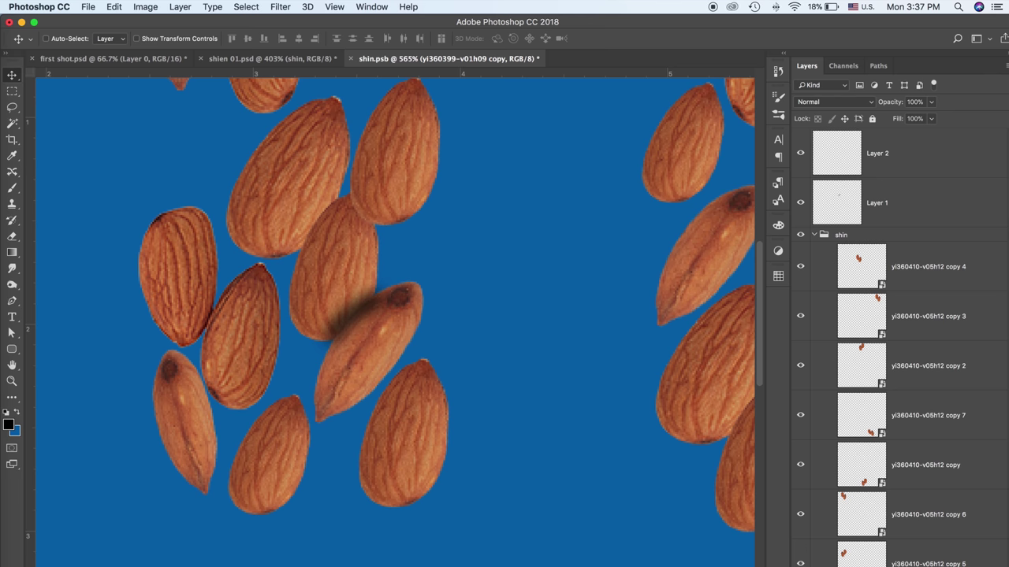
{"action": "left_click", "coordinate": [304, 243], "text": "ctrl"}
{"action": "left_click", "coordinate": [367, 343], "text": "ctrl"}
{"action": "double_click", "coordinate": [926, 324]}
{"action": "type", "text": "003"}
{"action": "key", "text": "Return"}
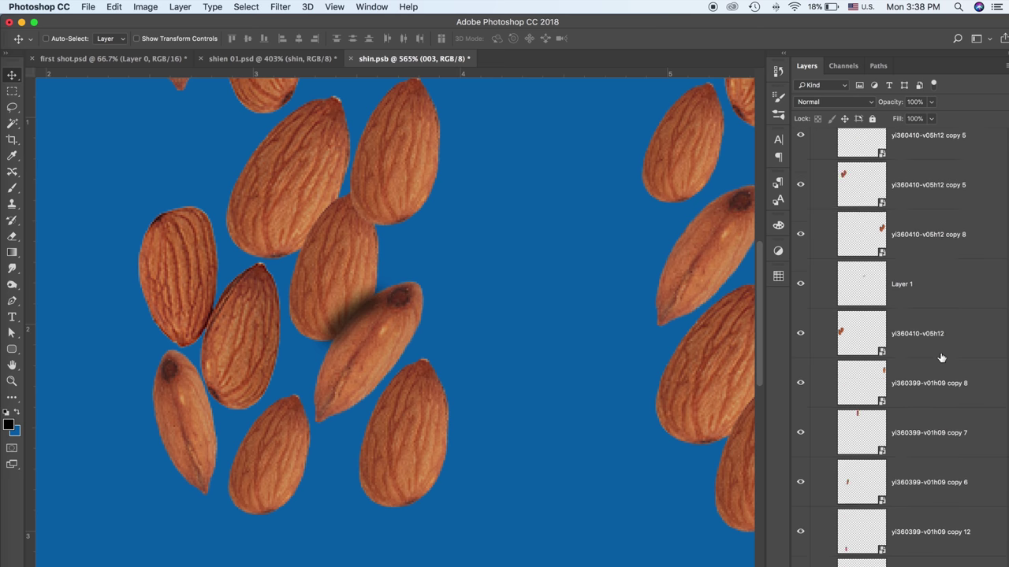
Place Layer 1 below layer 003 and set it to Multiply at 77% opacity
{"action": "left_click_drag", "start_coordinate": [906, 284], "coordinate": [960, 540]}
{"action": "scroll", "coordinate": [958, 472], "scroll_direction": "down", "scroll_amount": 5}
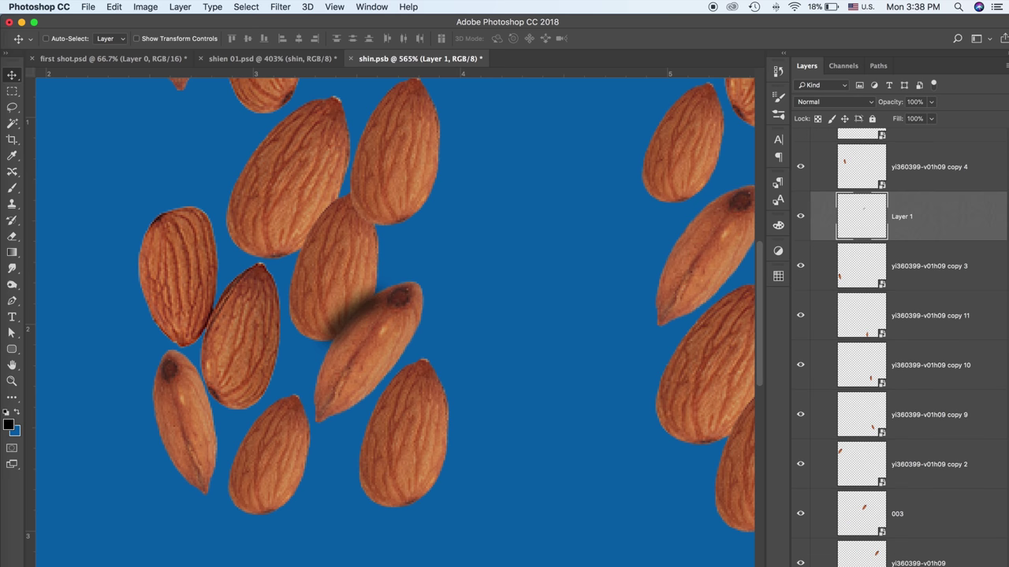
{"action": "left_click_drag", "start_coordinate": [901, 214], "coordinate": [900, 508]}
{"action": "left_click", "coordinate": [836, 102]}
{"action": "left_click", "coordinate": [833, 149]}
{"action": "left_click_drag", "start_coordinate": [930, 102], "coordinate": [924, 118]}
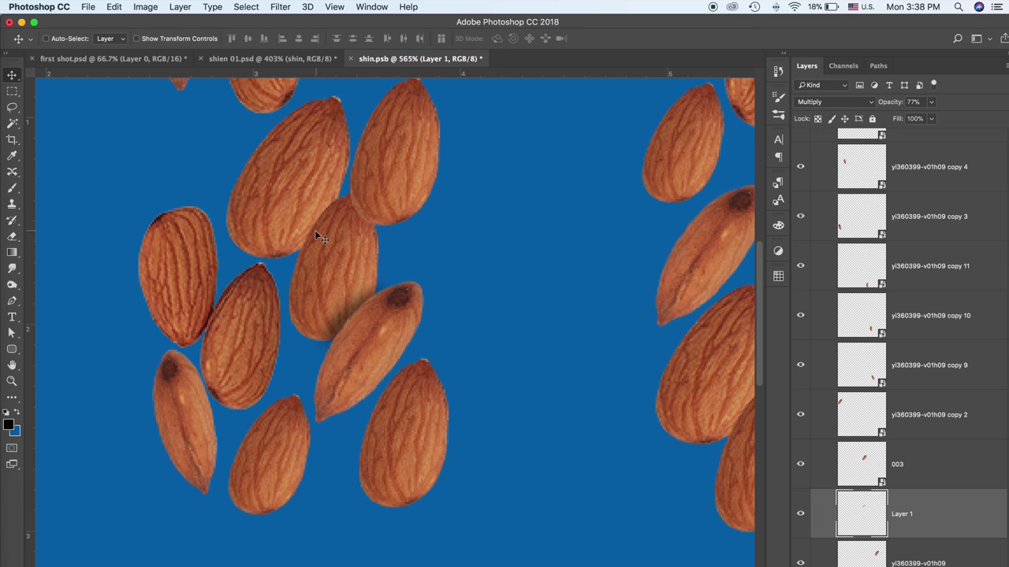
Paint a dark stroke between the almonds, then undo it via History
{"action": "key", "text": "b"}
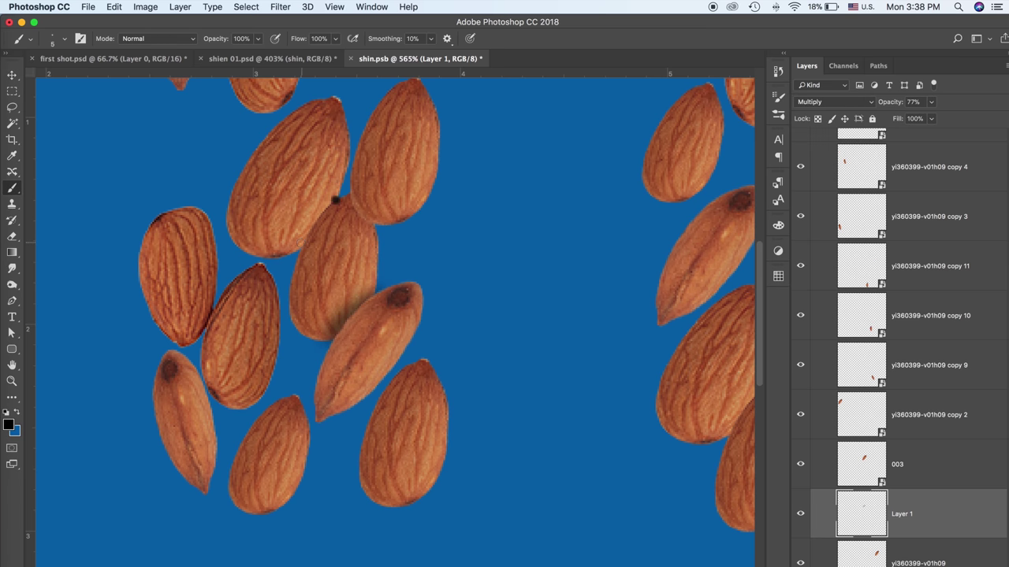
{"action": "left_click_drag", "start_coordinate": [333, 202], "coordinate": [313, 225]}
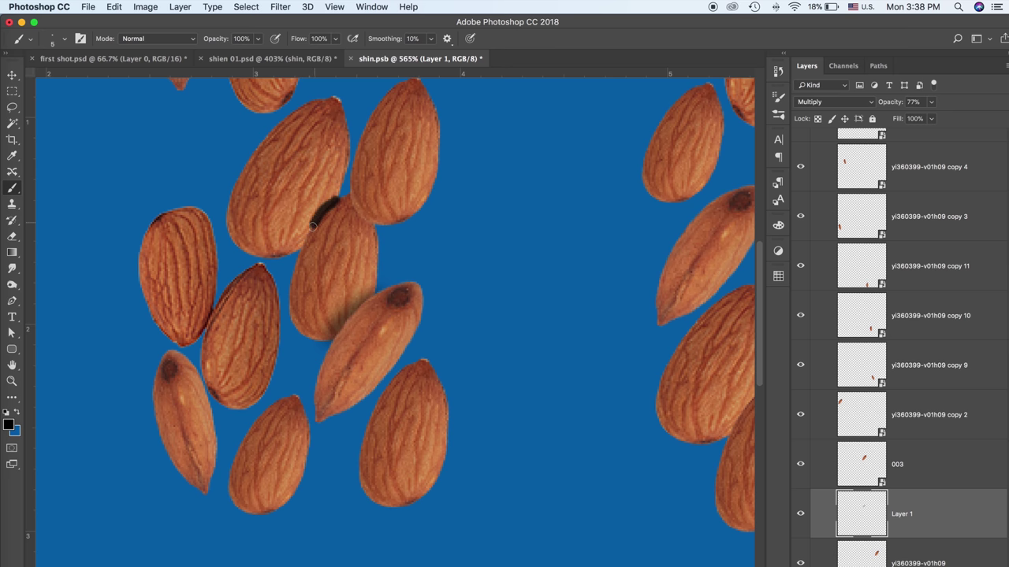
{"action": "left_click", "coordinate": [780, 73]}
{"action": "left_click", "coordinate": [719, 307]}
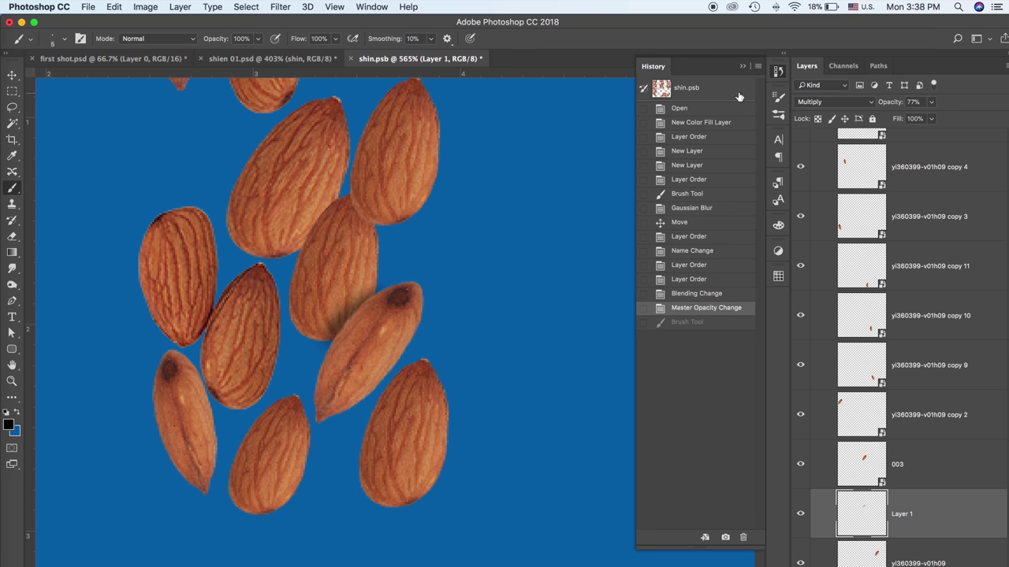
On new Layer 2, paint a black shadow stroke between two almonds and Gaussian Blur it
{"action": "left_click", "coordinate": [741, 67]}
{"action": "key", "text": "ctrl+shift+alt+n"}
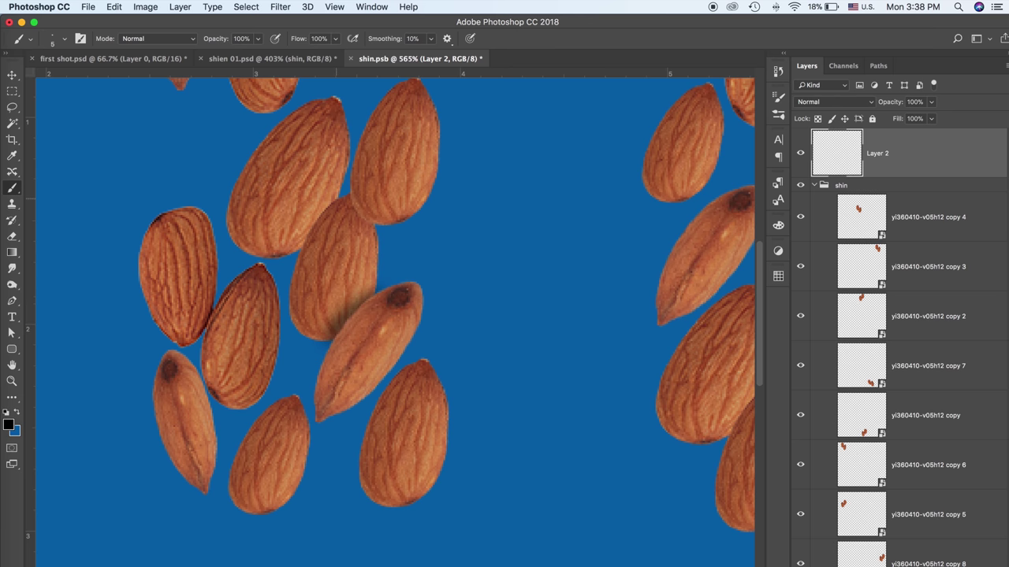
{"action": "left_click_drag", "start_coordinate": [330, 203], "coordinate": [299, 250]}
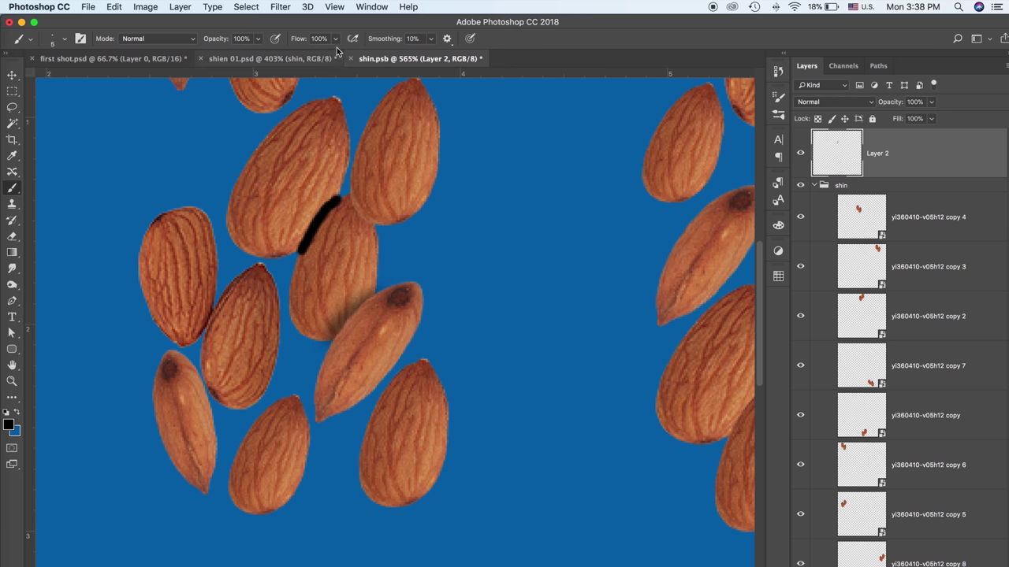
{"action": "left_click", "coordinate": [277, 7]}
{"action": "left_click", "coordinate": [465, 198]}
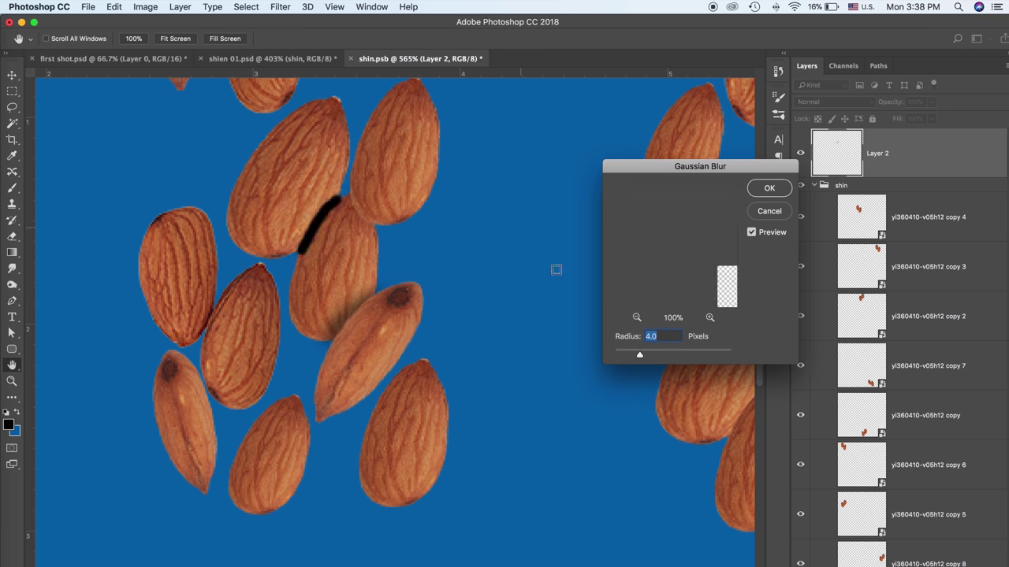
{"action": "left_click", "coordinate": [766, 191]}
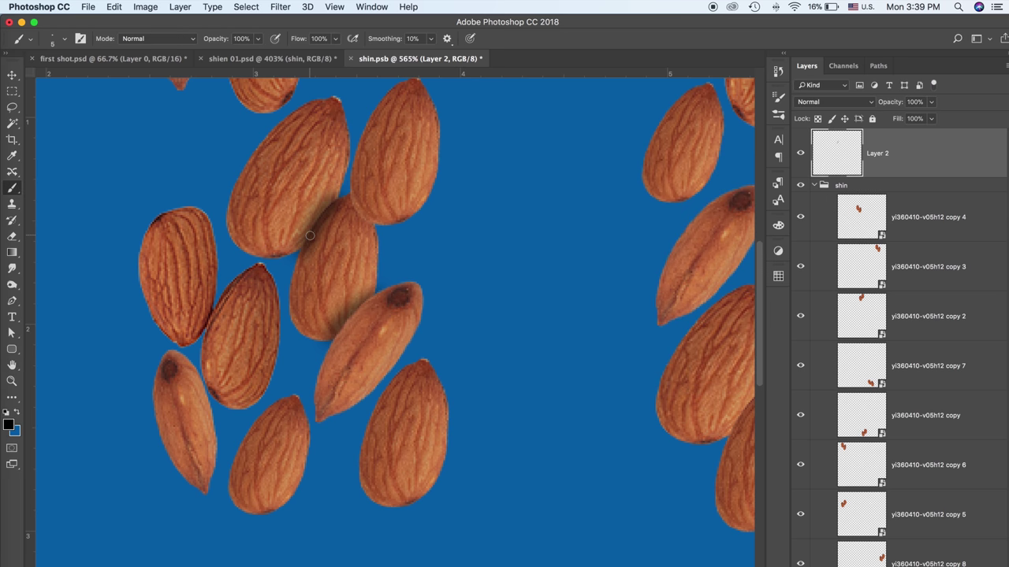
Move Layer 2 down the stack so it sits just above layer 004
{"action": "key", "text": "v"}
{"action": "left_click", "coordinate": [445, 236]}
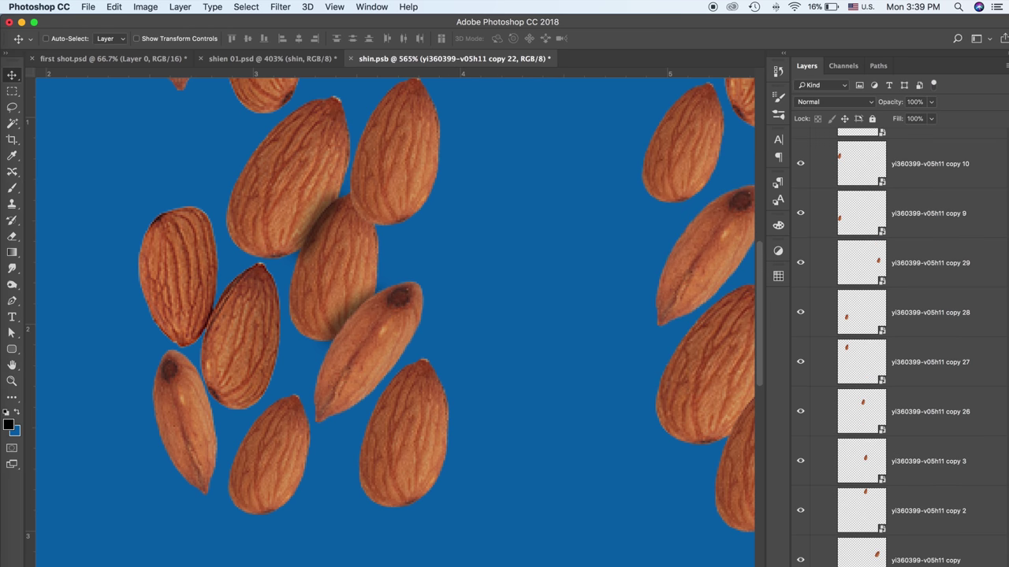
{"action": "key", "text": "alt+bracketleft"}
{"action": "key", "text": "ctrl+bracketleft"}
{"action": "key", "text": "ctrl+bracketleft"}
{"action": "key", "text": "ctrl+bracketleft"}
{"action": "key", "text": "ctrl+bracketleft"}
{"action": "key", "text": "ctrl+bracketleft"}
{"action": "key", "text": "ctrl+bracketleft"}
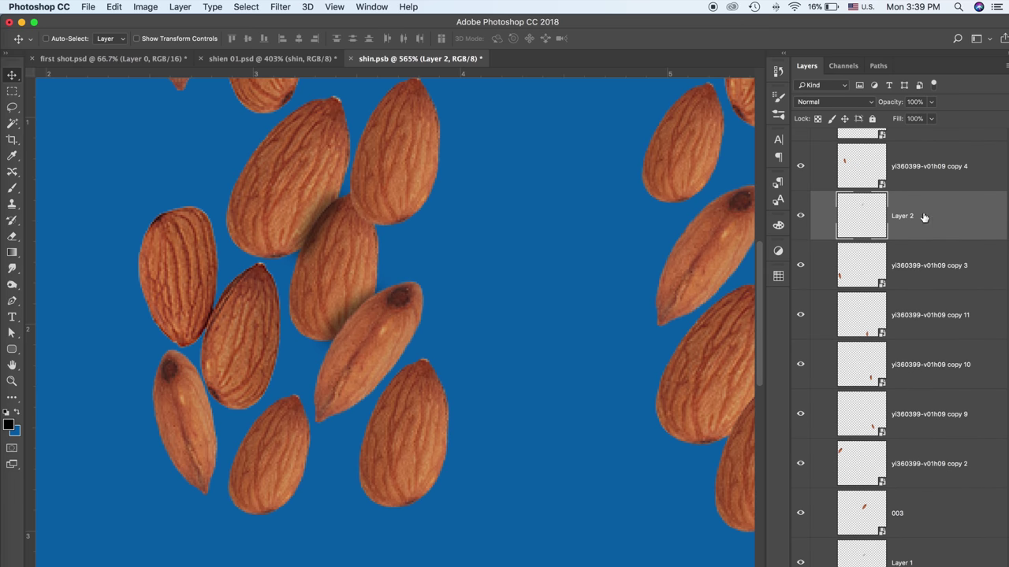
{"action": "key", "text": "ctrl+bracketleft"}
{"action": "key", "text": "ctrl+bracketleft"}
{"action": "key", "text": "ctrl+bracketleft"}
{"action": "key", "text": "ctrl+bracketleft"}
{"action": "key", "text": "ctrl+bracketleft"}
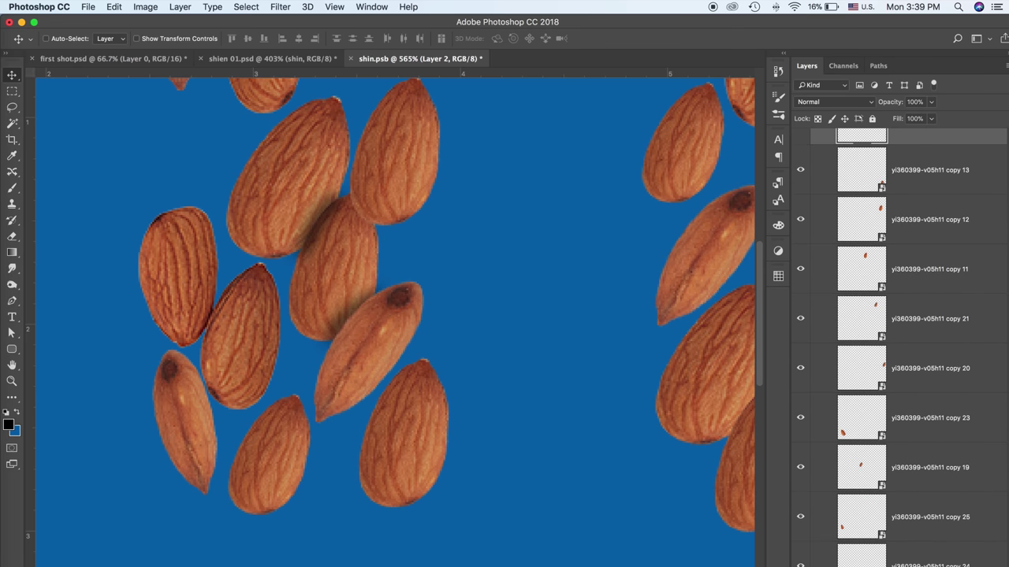
{"action": "key", "text": "ctrl+bracketleft"}
{"action": "left_click_drag", "start_coordinate": [919, 149], "coordinate": [907, 513]}
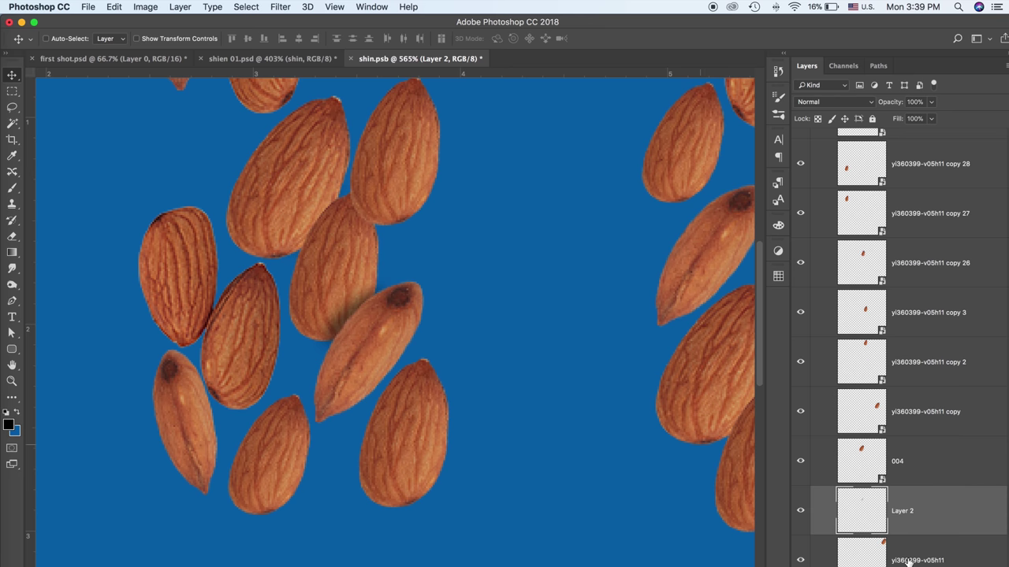
{"action": "left_click_drag", "start_coordinate": [896, 510], "coordinate": [900, 463]}
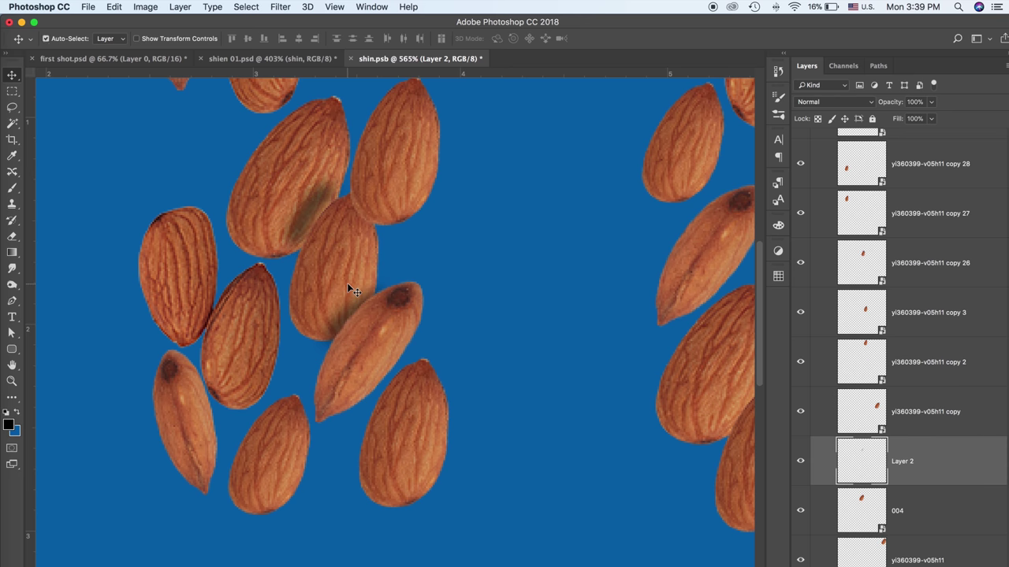
Set Layer 2 to Multiply and reposition the shadow between the almonds
{"action": "left_click", "coordinate": [352, 292]}
{"action": "scroll", "coordinate": [346, 283], "scroll_direction": "right", "scroll_amount": 2}
{"action": "left_click_drag", "start_coordinate": [294, 215], "coordinate": [301, 225]}
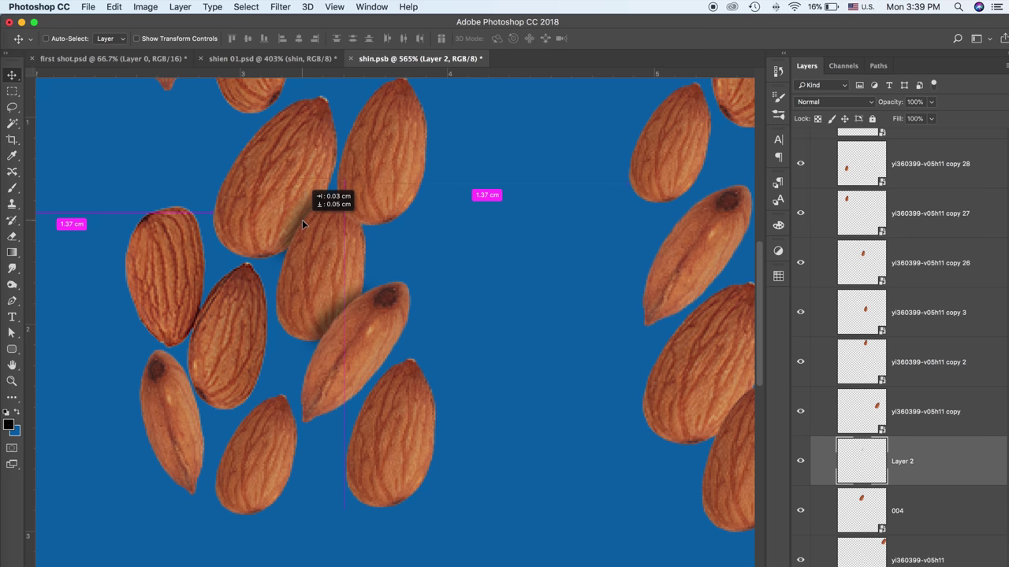
{"action": "left_click", "coordinate": [834, 101]}
{"action": "left_click", "coordinate": [820, 134]}
{"action": "left_click_drag", "start_coordinate": [315, 213], "coordinate": [313, 205]}
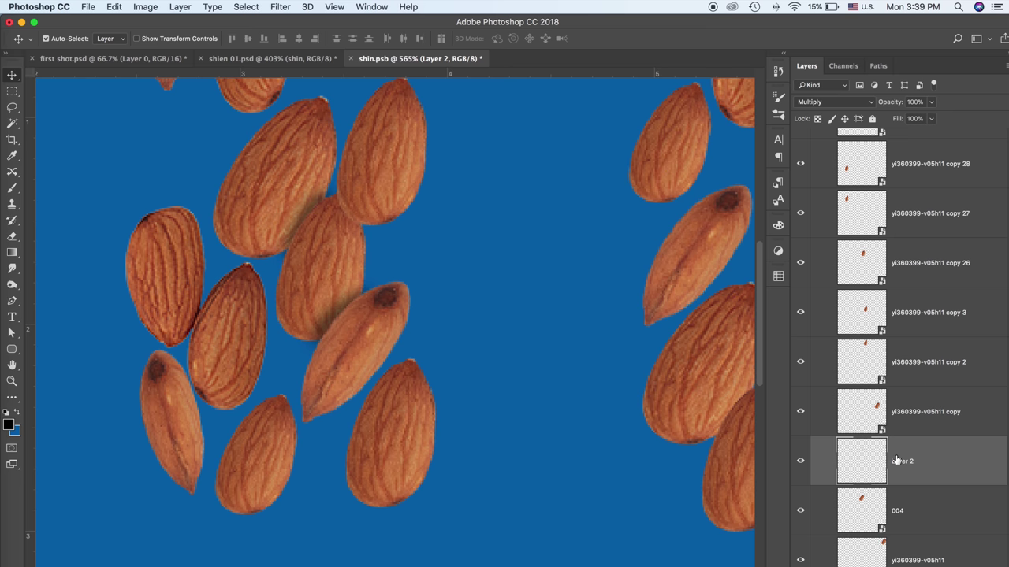
Duplicate the shadow beside another almond, then shrink and rotate the copy
{"action": "left_click_drag", "start_coordinate": [281, 188], "coordinate": [387, 198]}
{"action": "scroll", "coordinate": [935, 522], "scroll_direction": "up", "scroll_amount": 5}
{"action": "scroll", "coordinate": [934, 522], "scroll_direction": "up", "scroll_amount": 5}
{"action": "mouse_move", "coordinate": [935, 522]}
{"action": "left_mouse_down"}
{"action": "mouse_move", "coordinate": [917, 131]}
{"action": "mouse_move", "coordinate": [914, 236]}
{"action": "left_mouse_up"}
{"action": "left_click_drag", "start_coordinate": [301, 263], "coordinate": [323, 252]}
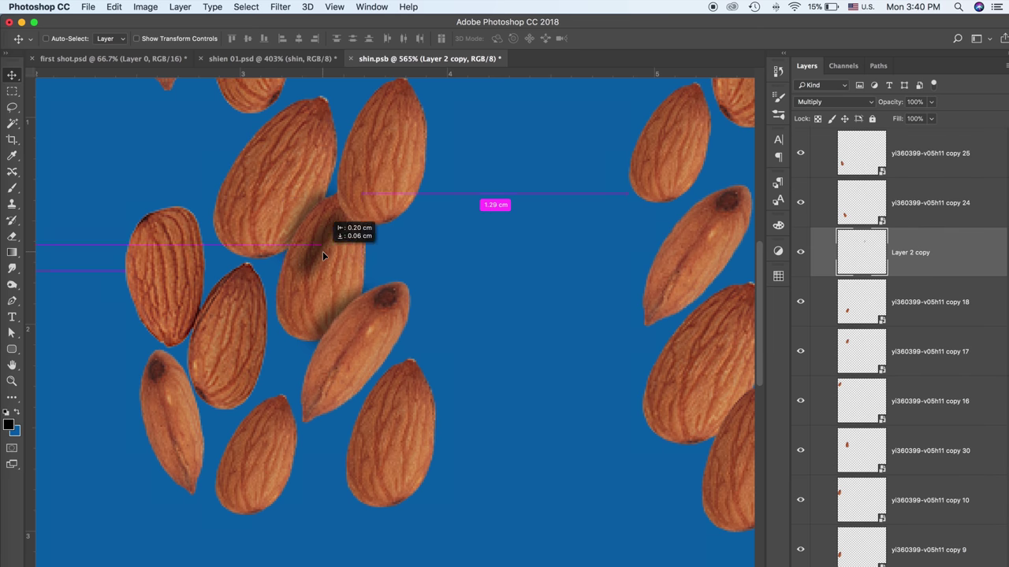
{"action": "key", "text": "ctrl+t"}
{"action": "mouse_move", "coordinate": [383, 237]}
{"action": "left_mouse_down"}
{"action": "mouse_move", "coordinate": [360, 238]}
{"action": "mouse_move", "coordinate": [371, 231]}
{"action": "mouse_move", "coordinate": [367, 203]}
{"action": "left_mouse_up"}
{"action": "key", "text": "Return"}
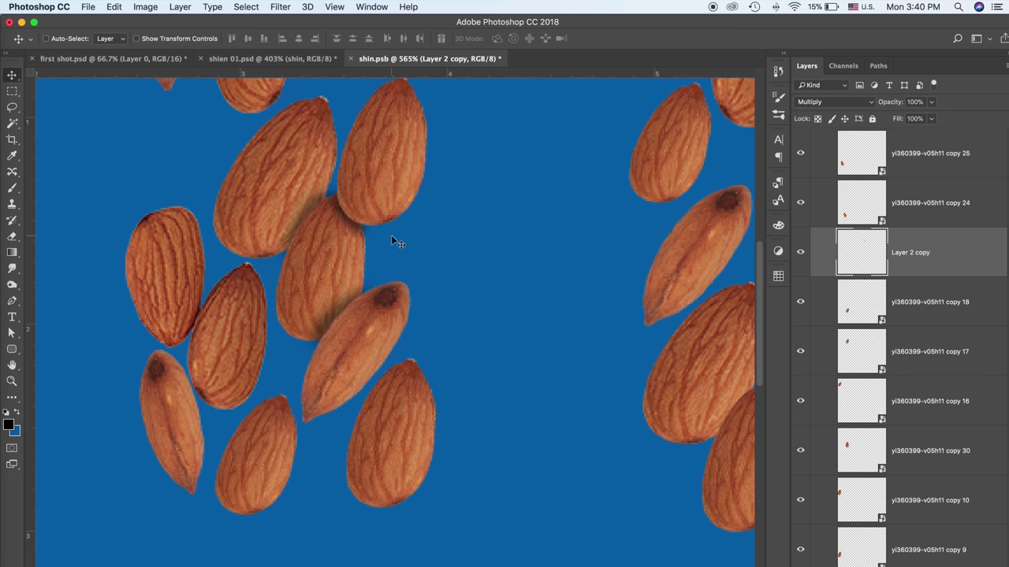
Apply a Gaussian Blur to the Layer 2 copy shadow
{"action": "scroll", "coordinate": [396, 242], "scroll_direction": "left", "scroll_amount": 2}
{"action": "left_click", "coordinate": [281, 6]}
{"action": "mouse_move", "coordinate": [285, 153]}
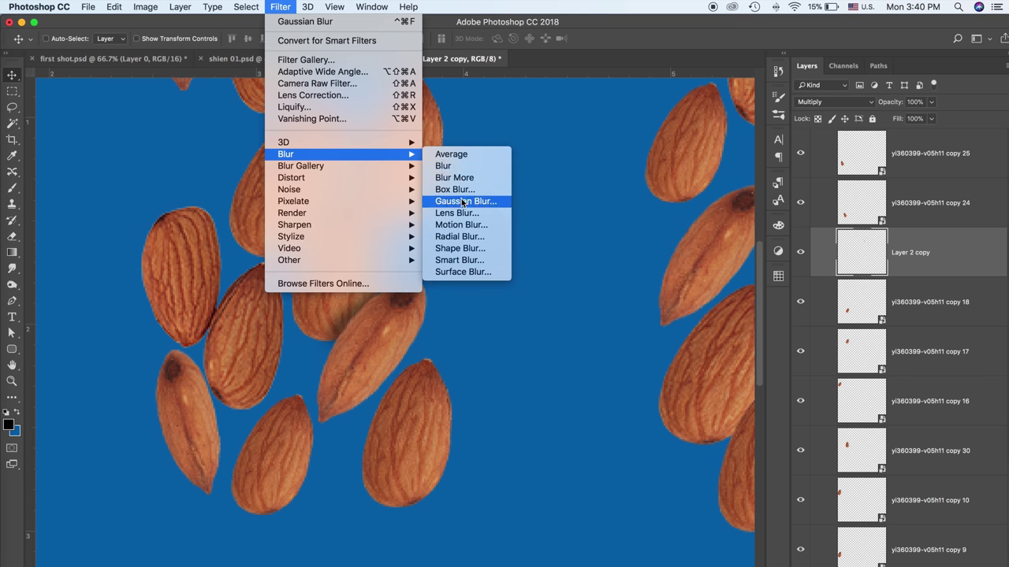
{"action": "left_click", "coordinate": [462, 203]}
{"action": "left_click", "coordinate": [767, 189]}
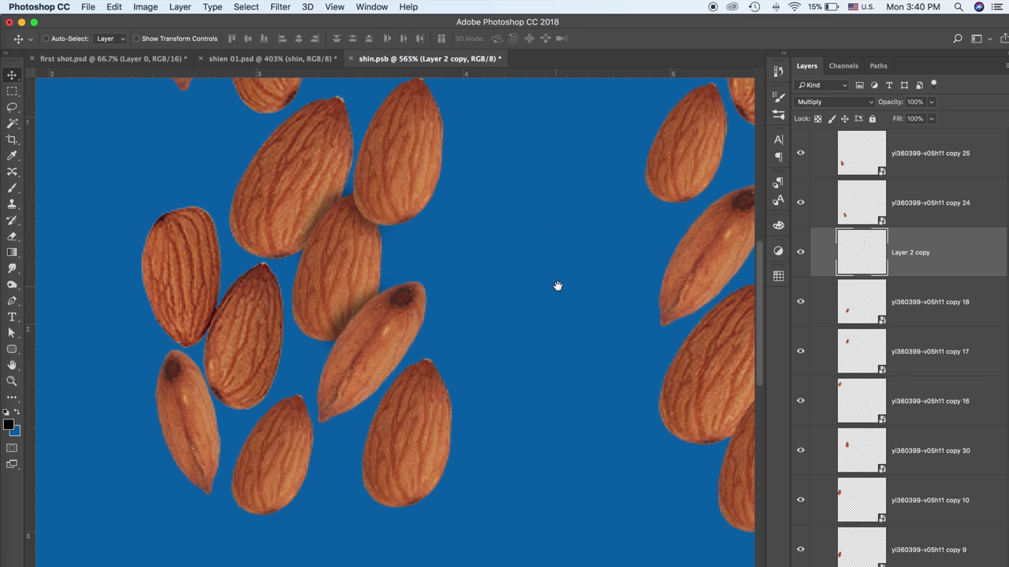
{"action": "scroll", "coordinate": [557, 286], "scroll_direction": "left", "scroll_amount": 5}
{"action": "scroll", "coordinate": [371, 351], "scroll_direction": "left", "scroll_amount": 5}
{"action": "scroll", "coordinate": [275, 408], "scroll_direction": "left", "scroll_amount": 5}
{"action": "scroll", "coordinate": [249, 500], "scroll_direction": "up", "scroll_amount": 2}
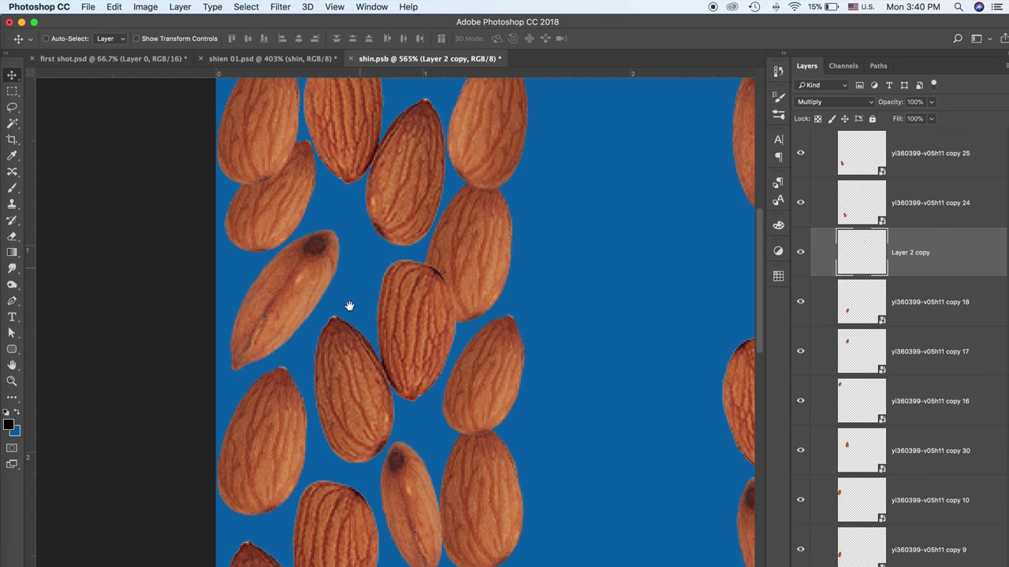
{"action": "scroll", "coordinate": [299, 241], "scroll_direction": "up", "scroll_amount": 3}
On new Layer 3 above the shin group, paint a dark stroke between top-left almonds and blur it
{"action": "key", "text": "b"}
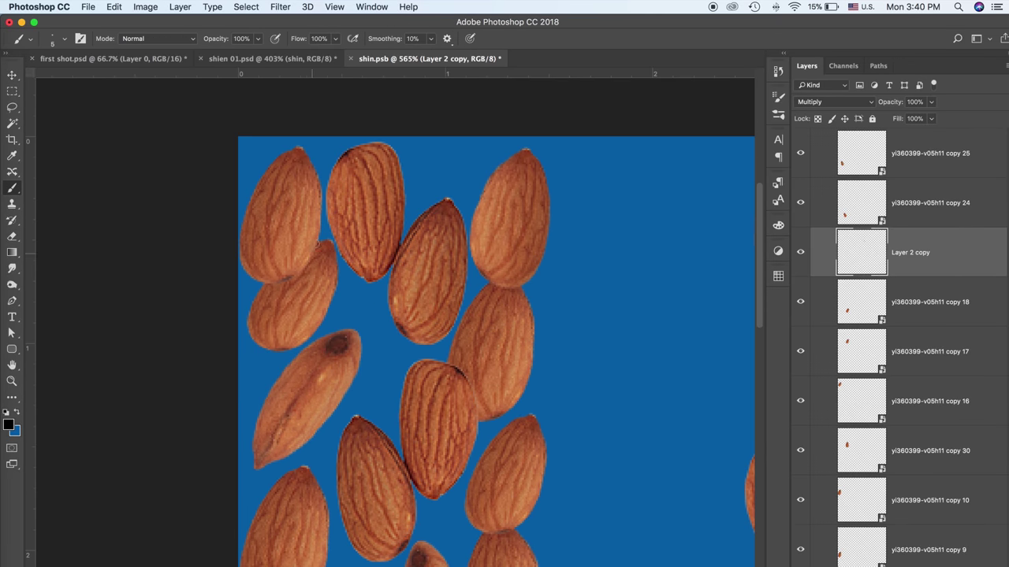
{"action": "scroll", "coordinate": [867, 276], "scroll_direction": "up", "scroll_amount": 5}
{"action": "scroll", "coordinate": [866, 236], "scroll_direction": "up", "scroll_amount": 3}
{"action": "left_click", "coordinate": [814, 139]}
{"action": "key", "text": "ctrl+shift+alt+n"}
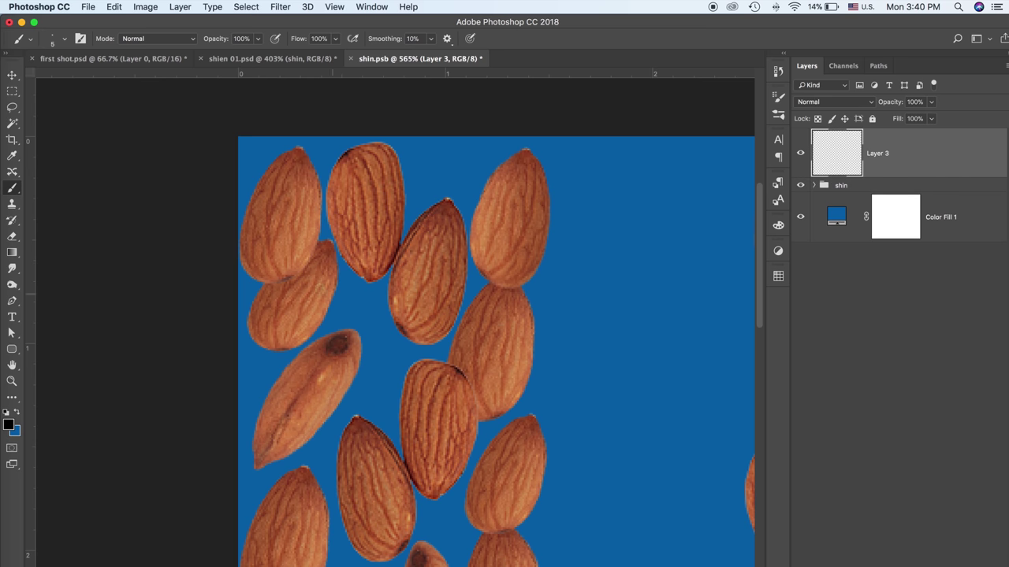
{"action": "left_click_drag", "start_coordinate": [316, 243], "coordinate": [262, 285]}
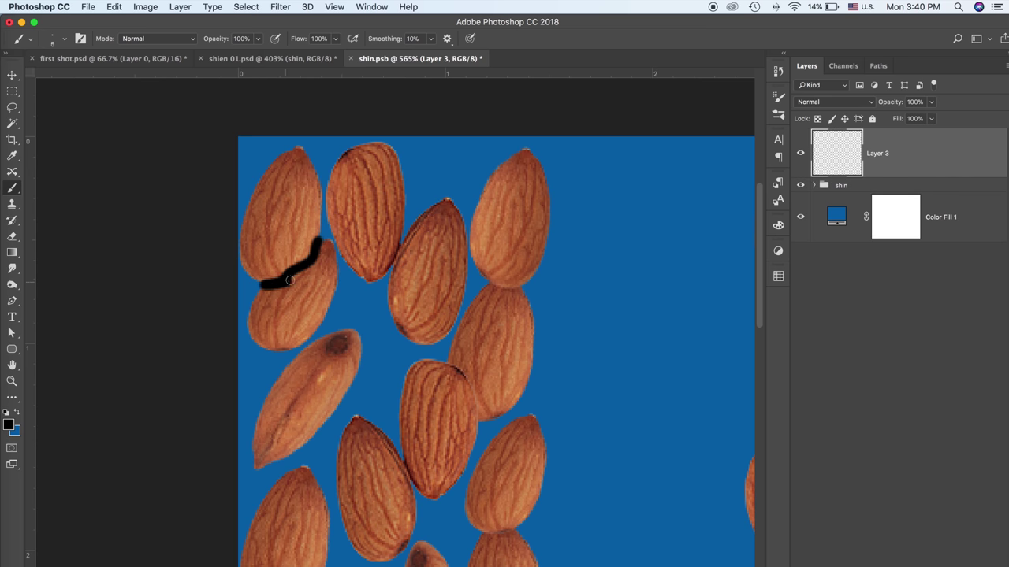
{"action": "left_click", "coordinate": [280, 6]}
{"action": "left_click", "coordinate": [473, 202]}
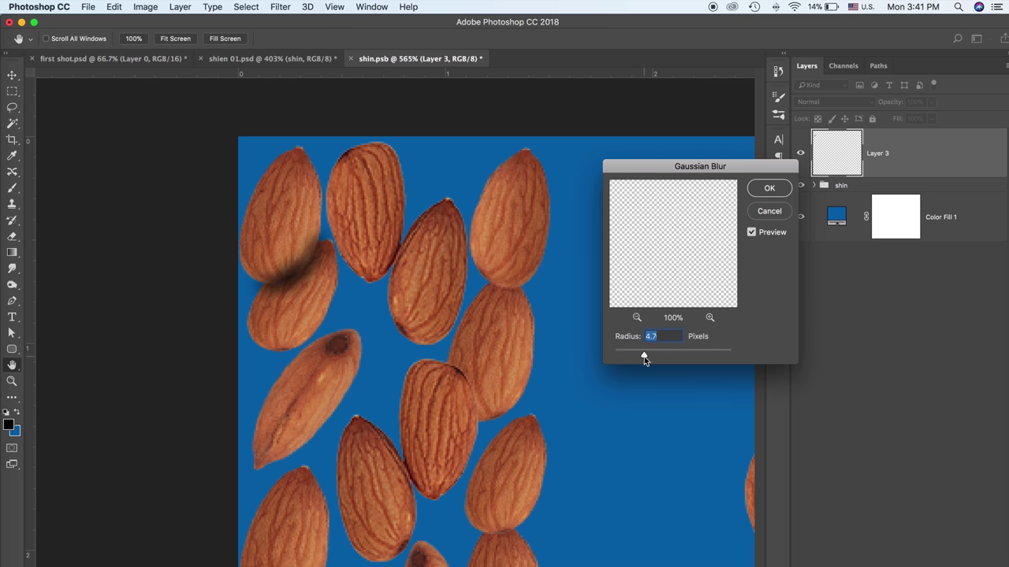
{"action": "left_click", "coordinate": [769, 188]}
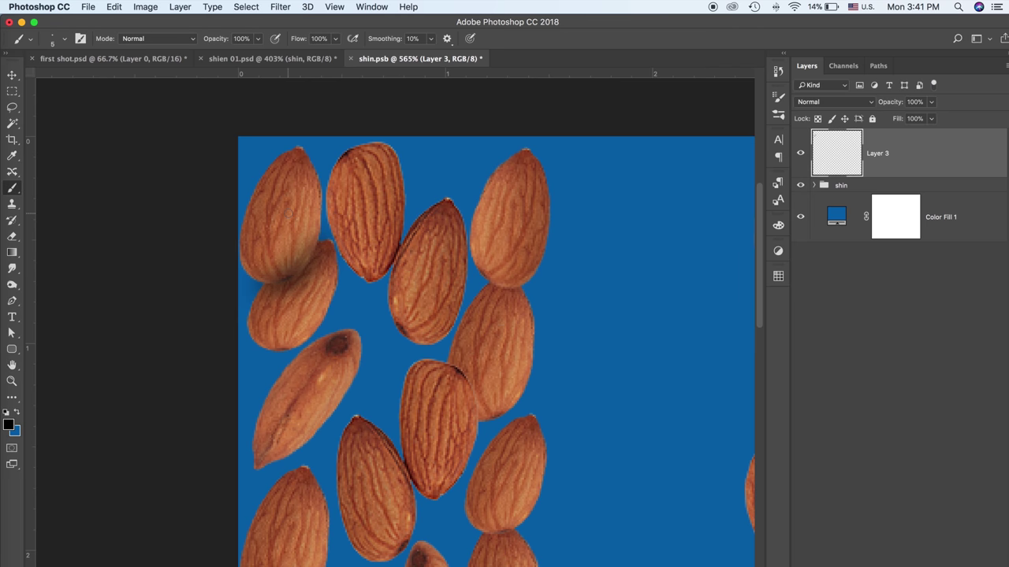
{"action": "key", "text": "v"}
{"action": "left_click", "coordinate": [496, 319]}
Set Layer 3 inside the shin group to Multiply at 73% opacity
{"action": "scroll", "coordinate": [918, 463], "scroll_direction": "down", "scroll_amount": 2}
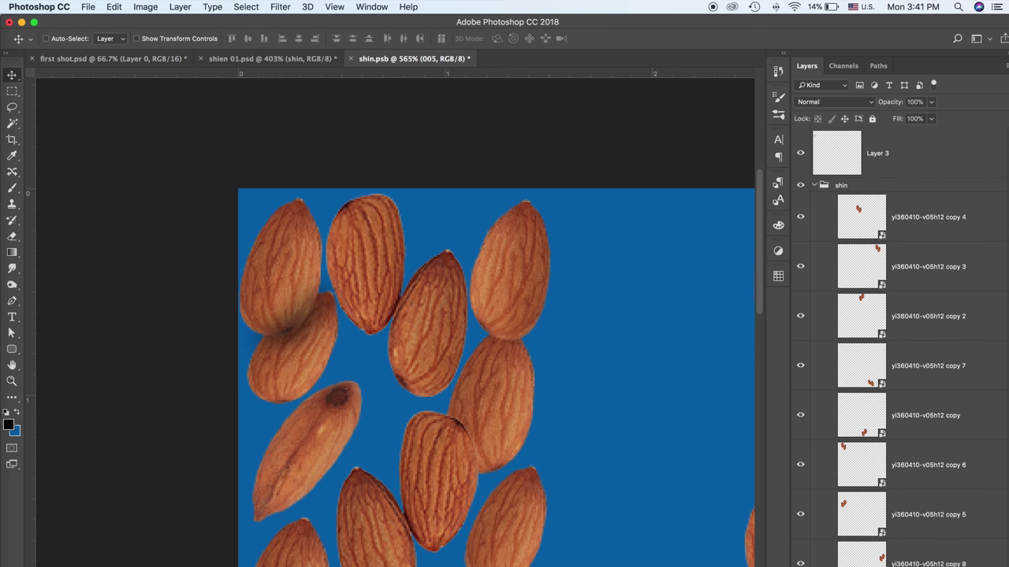
{"action": "scroll", "coordinate": [899, 347], "scroll_direction": "down", "scroll_amount": 5}
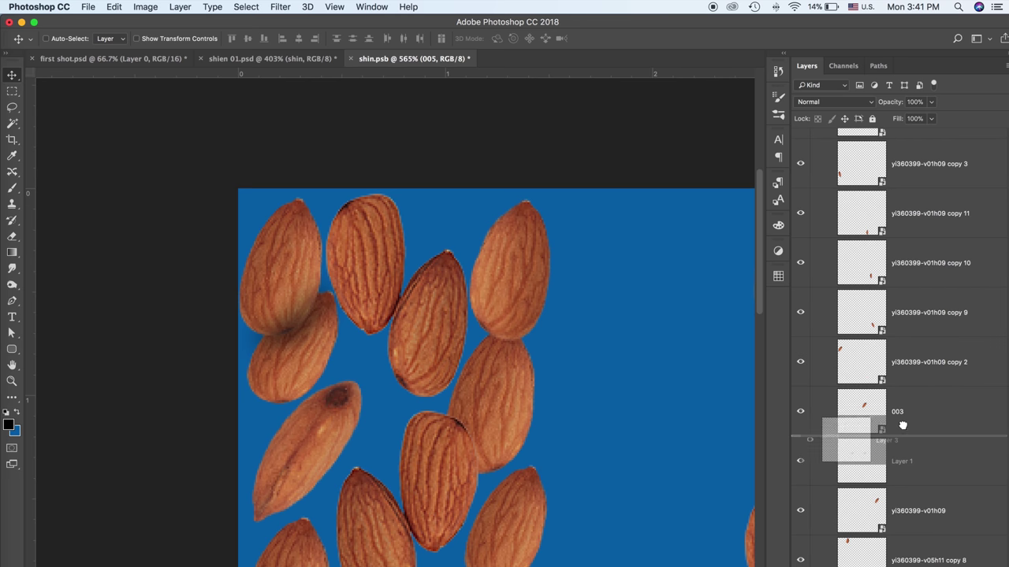
{"action": "scroll", "coordinate": [899, 473], "scroll_direction": "down", "scroll_amount": 3}
{"action": "left_click", "coordinate": [851, 543]}
{"action": "left_click", "coordinate": [834, 102]}
{"action": "left_click", "coordinate": [842, 138]}
{"action": "left_click", "coordinate": [931, 102]}
{"action": "left_click_drag", "start_coordinate": [934, 116], "coordinate": [916, 116]}
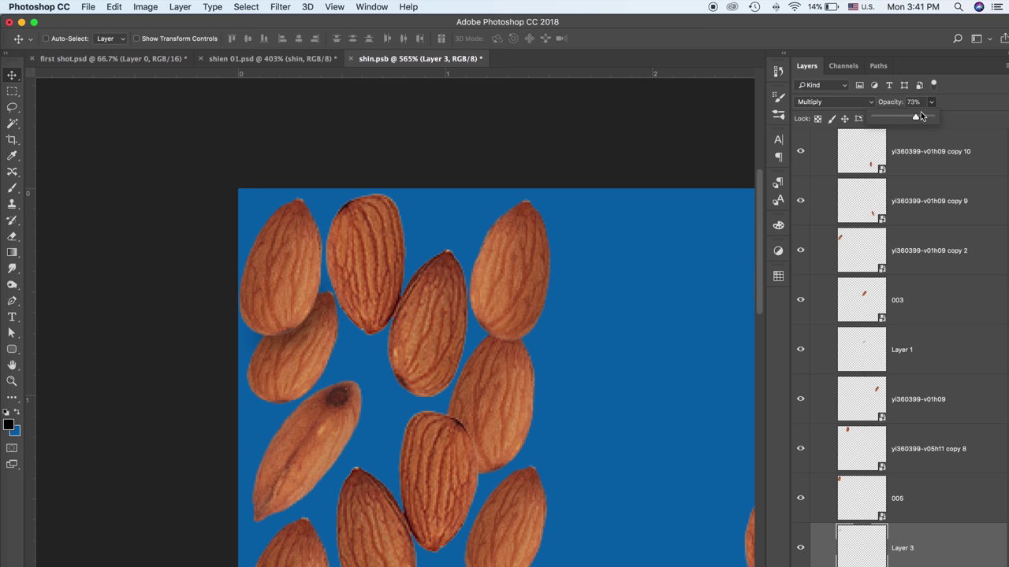
Move the almond copy 6 to a new position
{"action": "scroll", "coordinate": [578, 309], "scroll_direction": "down", "scroll_amount": 5}
{"action": "scroll", "coordinate": [466, 231], "scroll_direction": "down", "scroll_amount": 5}
{"action": "scroll", "coordinate": [475, 405], "scroll_direction": "down", "scroll_amount": 2}
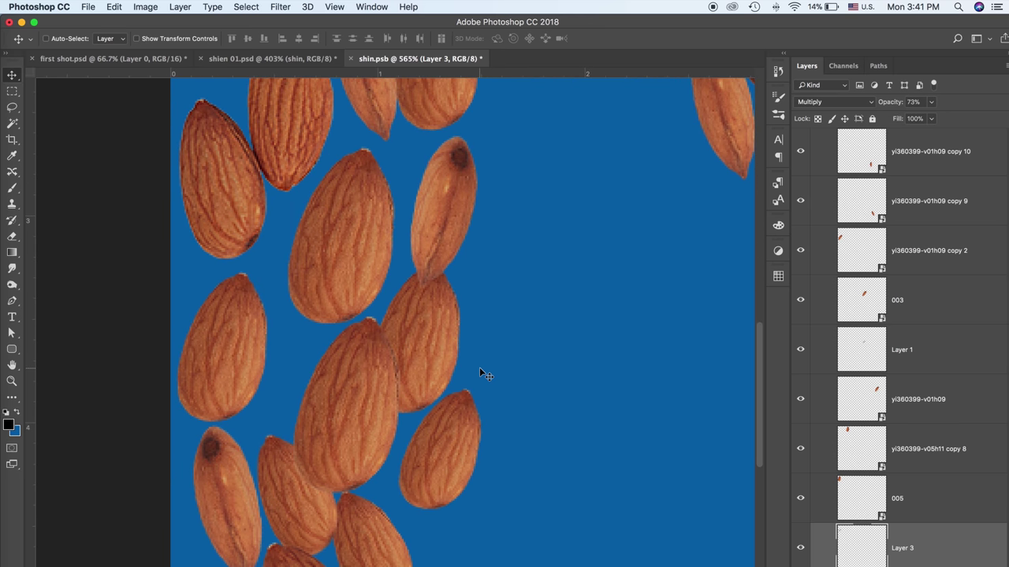
{"action": "left_click_drag", "start_coordinate": [369, 416], "coordinate": [372, 361]}
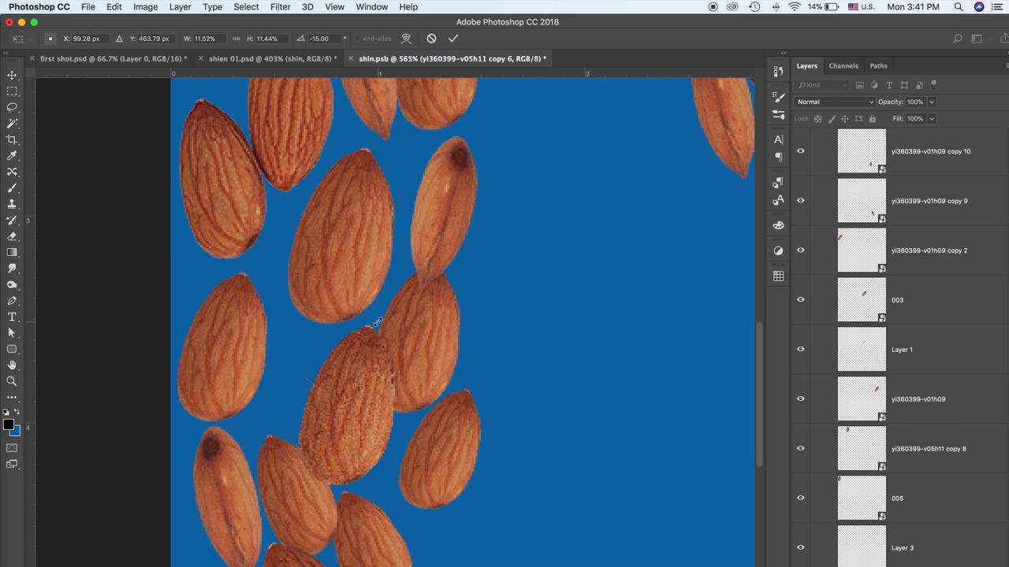
Add a drop shadow to almond copy 6: 41% opacity, no global light, 90° angle, 18 px size
{"action": "left_click", "coordinate": [599, 537]}
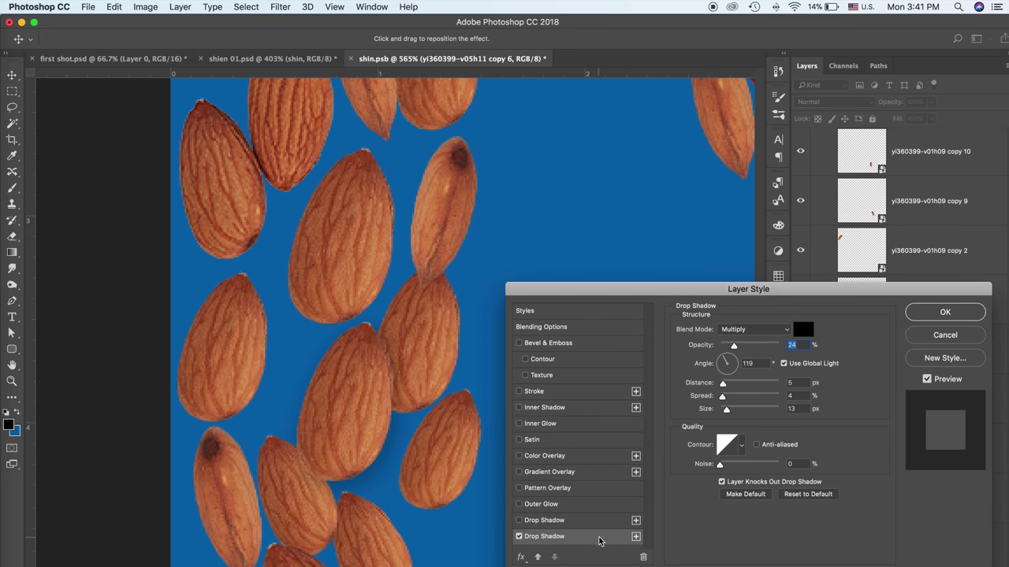
{"action": "left_click_drag", "start_coordinate": [733, 346], "coordinate": [743, 346]}
{"action": "left_click", "coordinate": [728, 409]}
{"action": "left_click", "coordinate": [784, 363]}
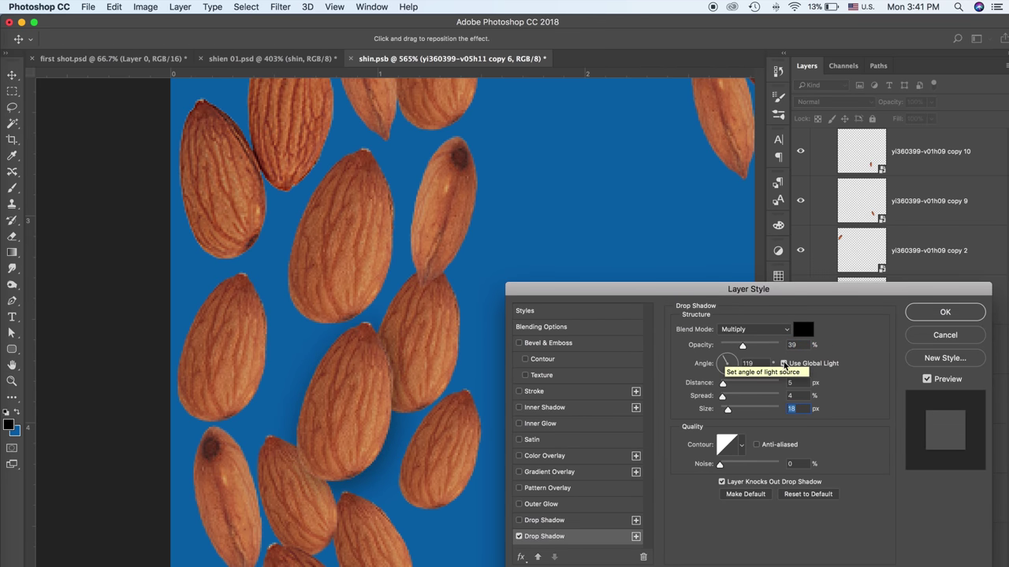
{"action": "left_click", "coordinate": [727, 357]}
{"action": "left_click_drag", "start_coordinate": [741, 346], "coordinate": [743, 345]}
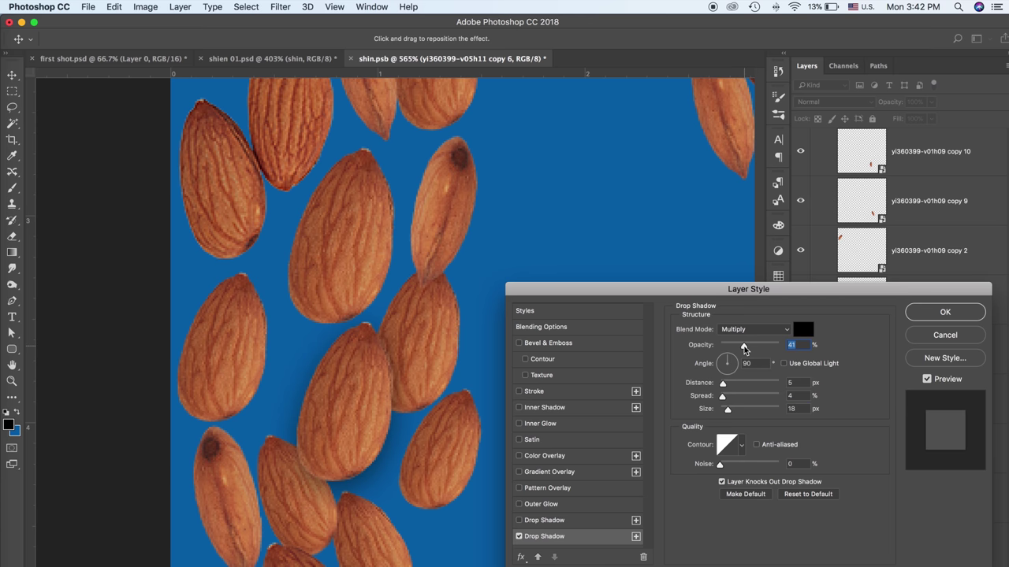
{"action": "left_click", "coordinate": [944, 311]}
Turn copy 6's drop shadow into its own separate layer
{"action": "right_click", "coordinate": [989, 414]}
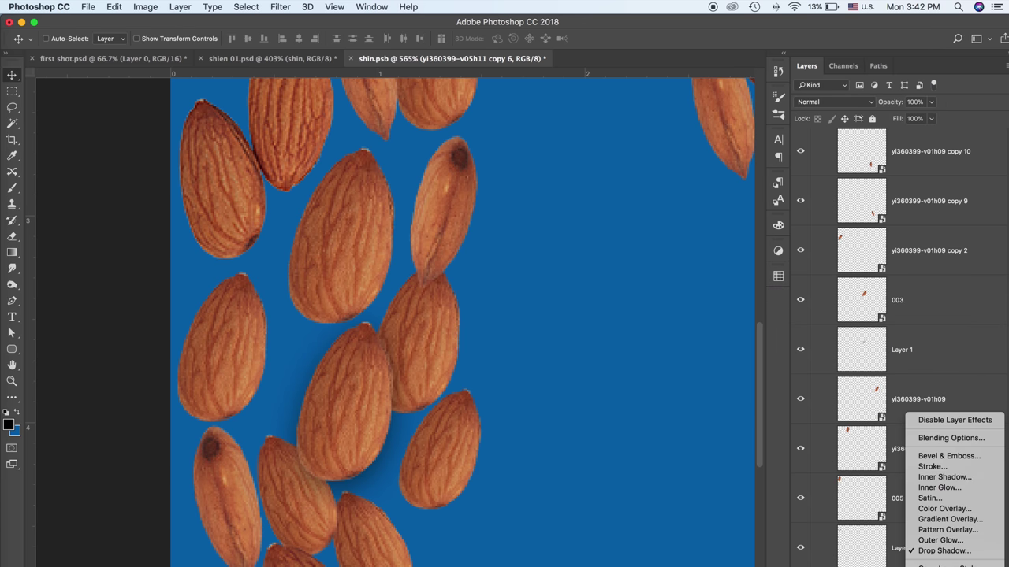
{"action": "left_click", "coordinate": [945, 562]}
{"action": "left_click", "coordinate": [608, 235]}
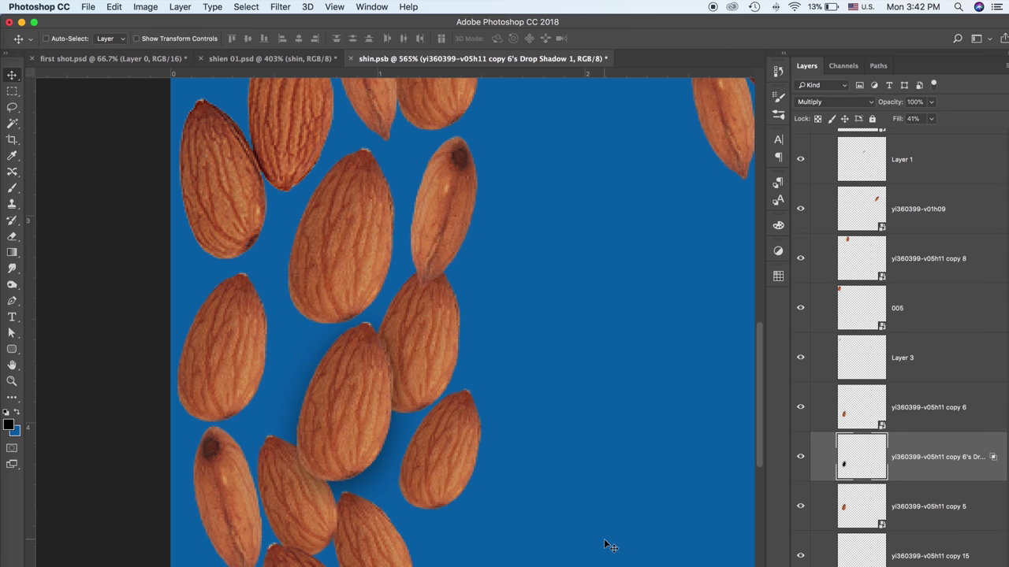
Lasso two small shadow areas and add an inverted layer mask that reveals only them
{"action": "key", "text": "l"}
{"action": "left_click_drag", "start_coordinate": [394, 412], "coordinate": [397, 412]}
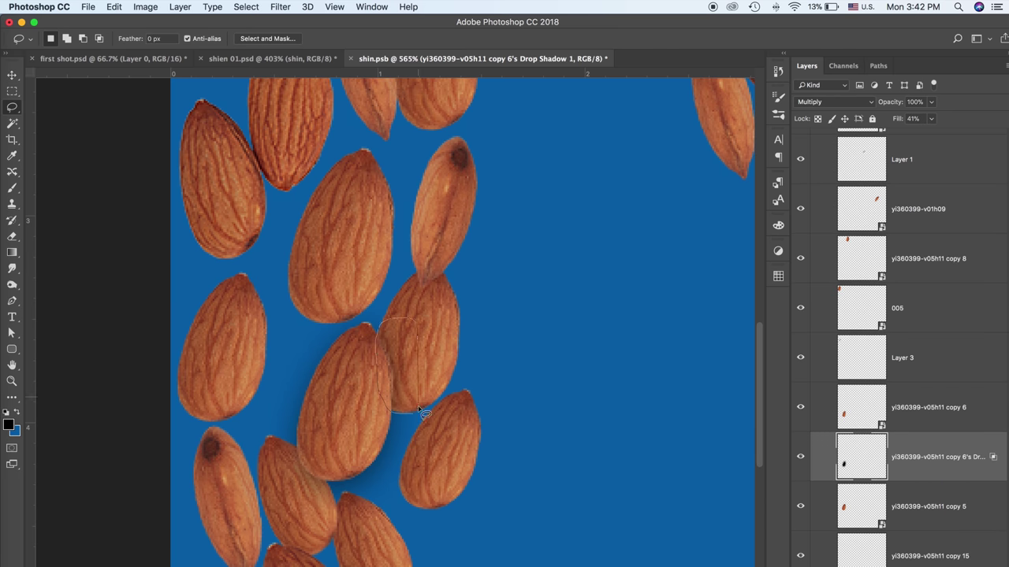
{"action": "left_click_drag", "start_coordinate": [331, 481], "coordinate": [323, 485]}
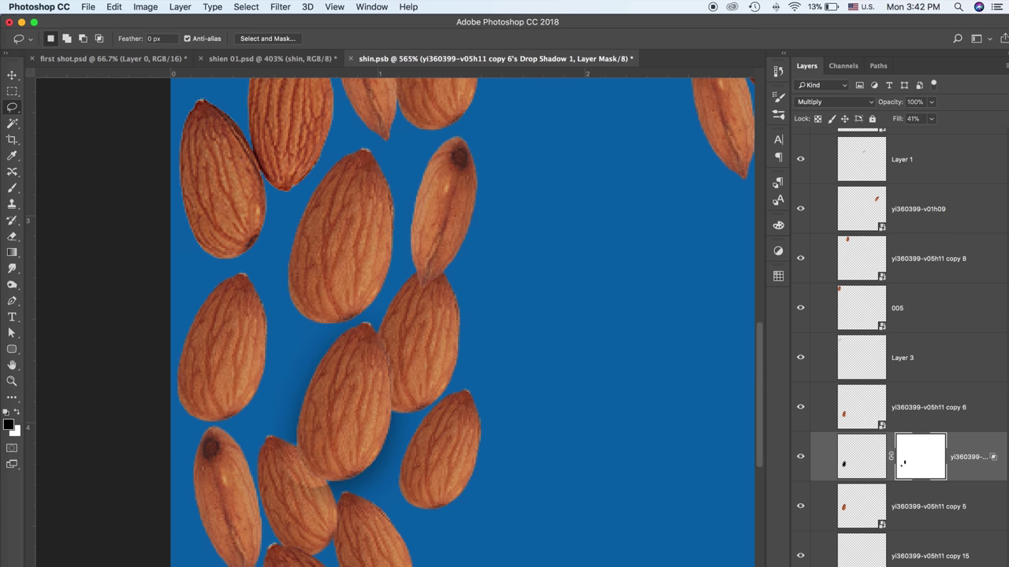
{"action": "key", "text": "ctrl+z"}
{"action": "key", "text": "ctrl+i"}
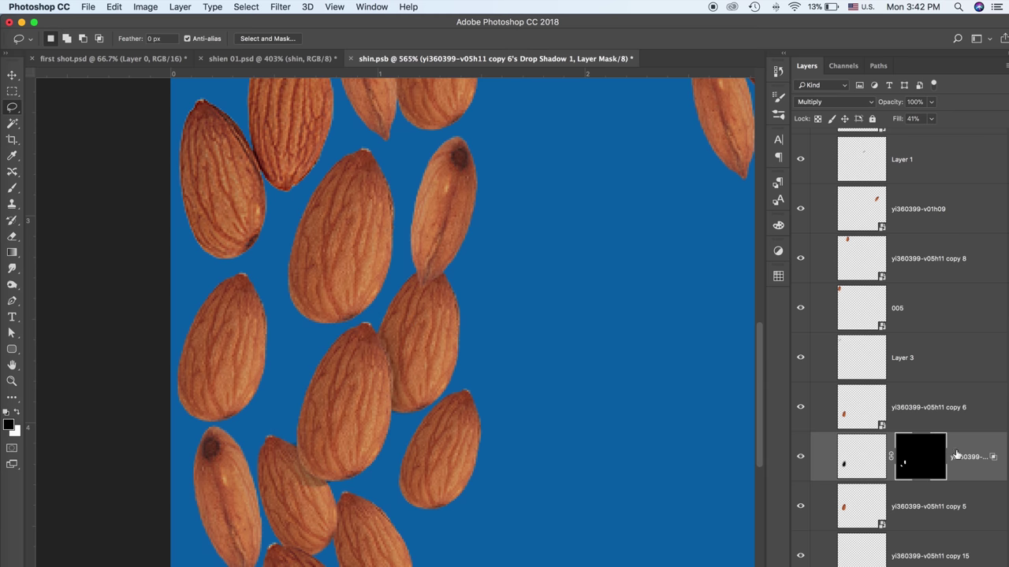
Refine the shadow mask with a 2.6 px feather and +16% shift, then close shin.psb
{"action": "right_click", "coordinate": [891, 470]}
{"action": "left_click", "coordinate": [891, 507]}
{"action": "right_click", "coordinate": [925, 467]}
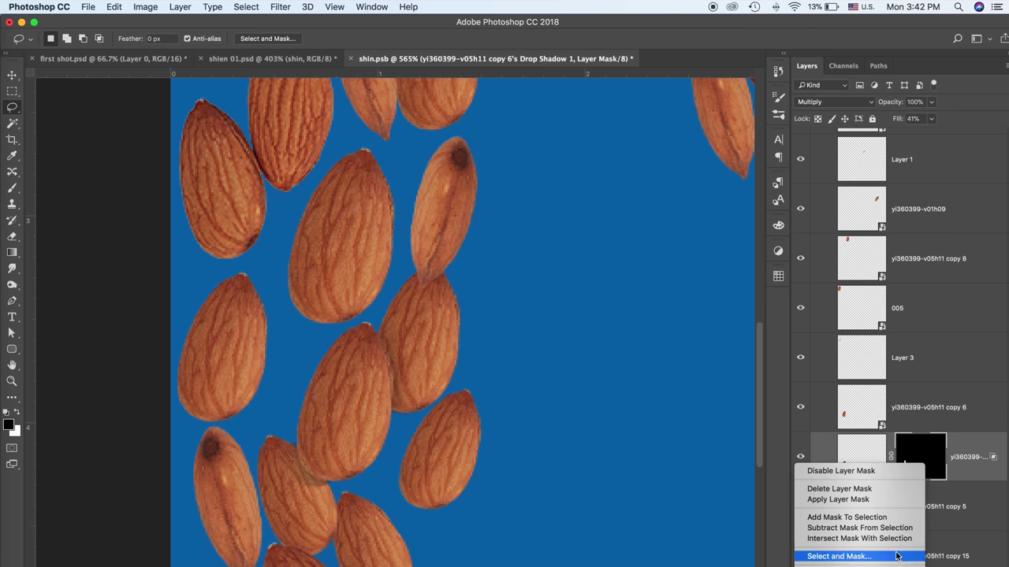
{"action": "left_click", "coordinate": [898, 556]}
{"action": "mouse_move", "coordinate": [886, 360]}
{"action": "left_mouse_down"}
{"action": "mouse_move", "coordinate": [907, 361]}
{"action": "mouse_move", "coordinate": [872, 364]}
{"action": "left_mouse_up"}
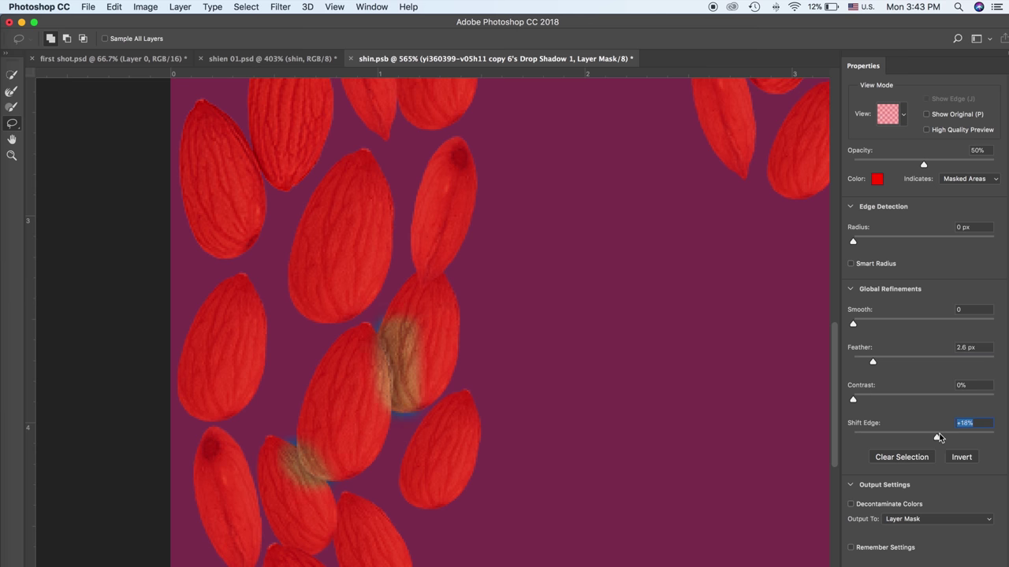
{"action": "key", "text": "Return"}
{"action": "scroll", "coordinate": [397, 315], "scroll_direction": "right", "scroll_amount": 10}
{"action": "scroll", "coordinate": [675, 331], "scroll_direction": "up", "scroll_amount": 5}
{"action": "left_click", "coordinate": [349, 59]}
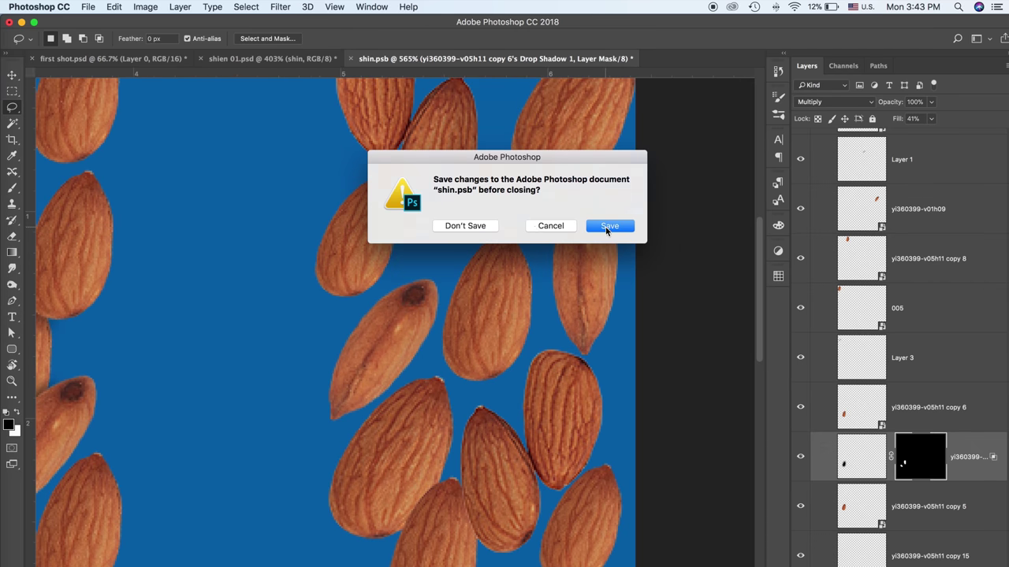
Save the changes to shin.psb and reopen the almond smart object
{"action": "left_click", "coordinate": [605, 227]}
{"action": "double_click", "coordinate": [879, 321]}
{"action": "left_click", "coordinate": [297, 63]}
{"action": "scroll", "coordinate": [462, 208], "scroll_direction": "down", "scroll_amount": 5}
{"action": "left_click", "coordinate": [566, 63]}
{"action": "scroll", "coordinate": [904, 351], "scroll_direction": "up", "scroll_amount": 10}
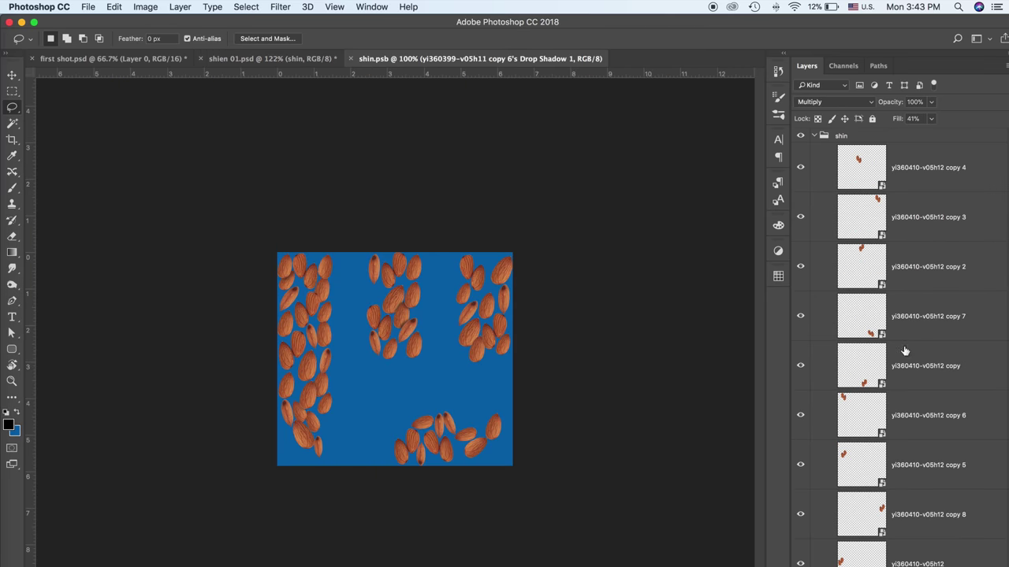
Collapse the shin group, hide the blue Color Fill 1, and return to shien 01.psd
{"action": "left_click", "coordinate": [813, 135]}
{"action": "left_click", "coordinate": [800, 165]}
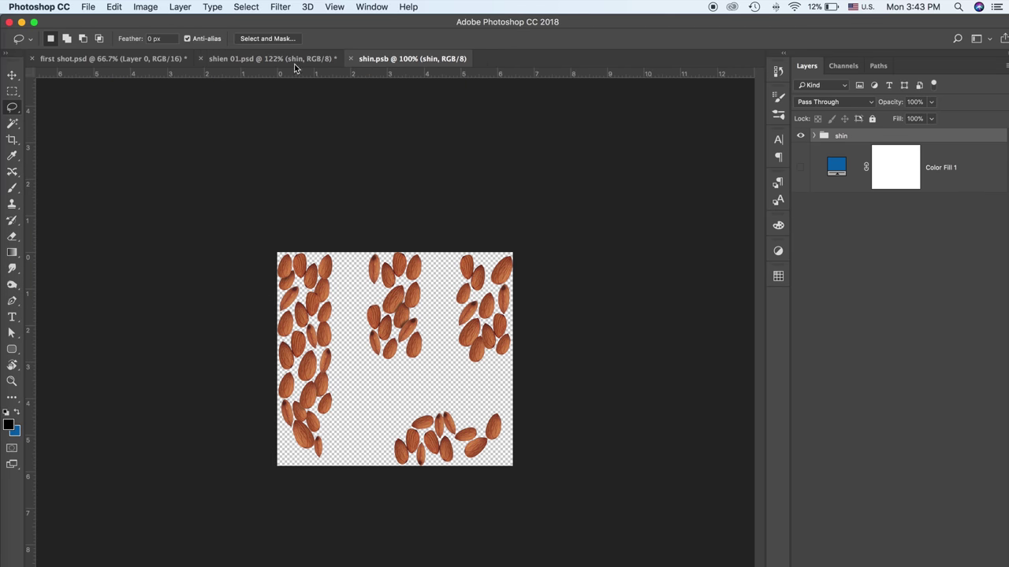
{"action": "left_click", "coordinate": [295, 61]}
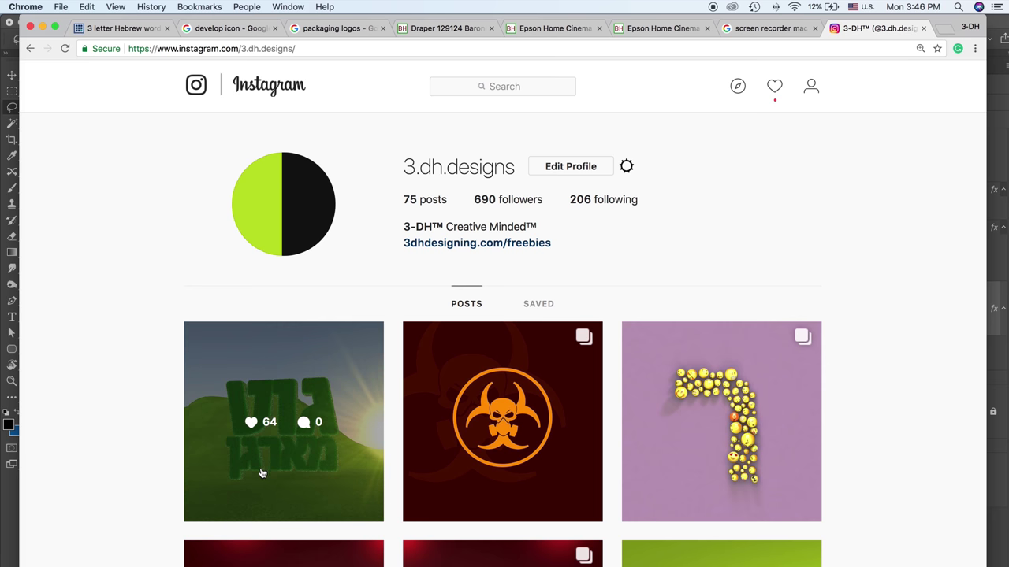
{"action": "scroll", "coordinate": [707, 447], "scroll_direction": "down", "scroll_amount": 1}
{"action": "scroll", "coordinate": [706, 446], "scroll_direction": "down", "scroll_amount": 1}
{"action": "scroll", "coordinate": [707, 447], "scroll_direction": "down", "scroll_amount": 2}
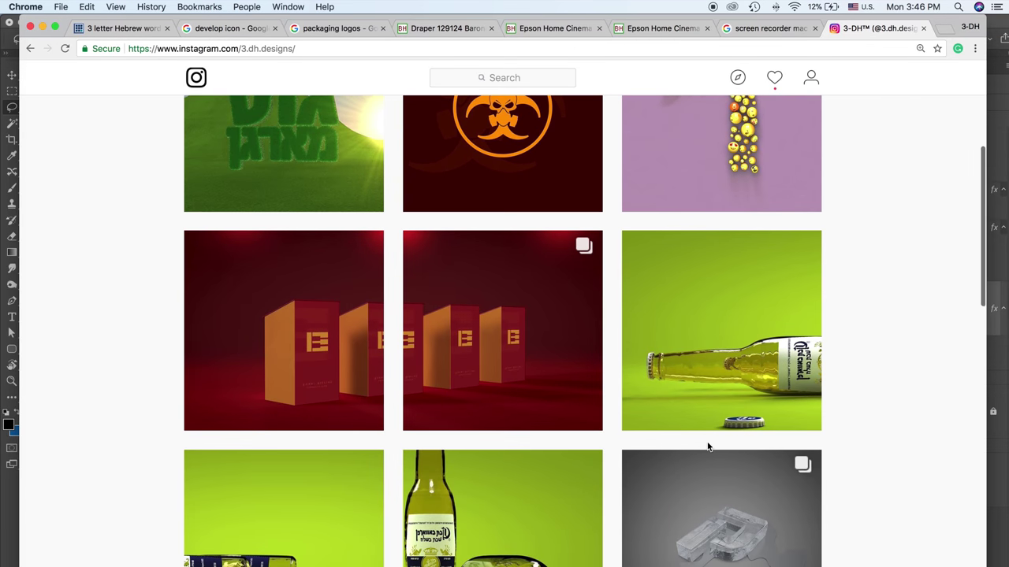
{"action": "scroll", "coordinate": [707, 447], "scroll_direction": "down", "scroll_amount": 3}
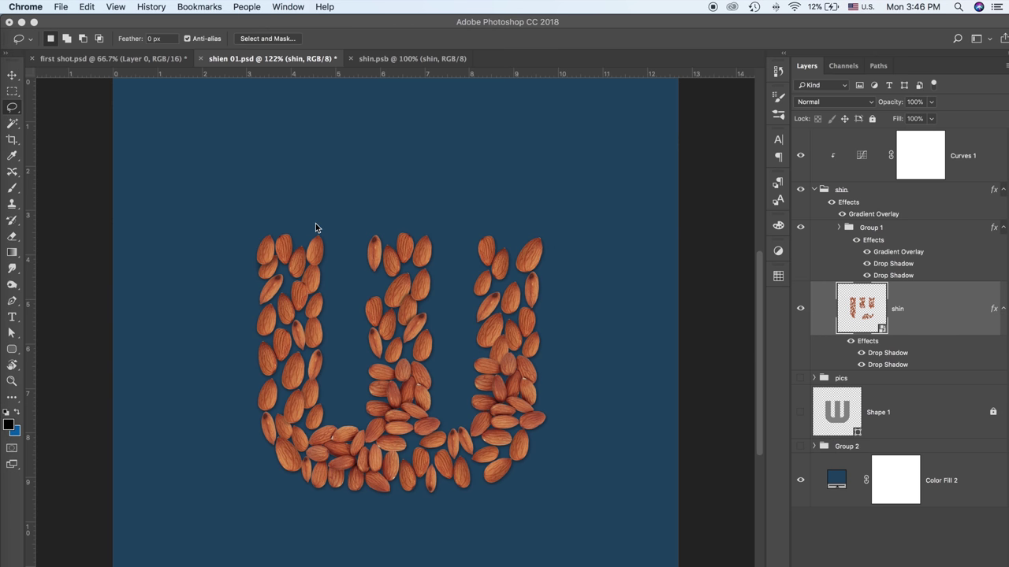
Open the shin smart object from shien 01.psd for editing
{"action": "left_click", "coordinate": [888, 328]}
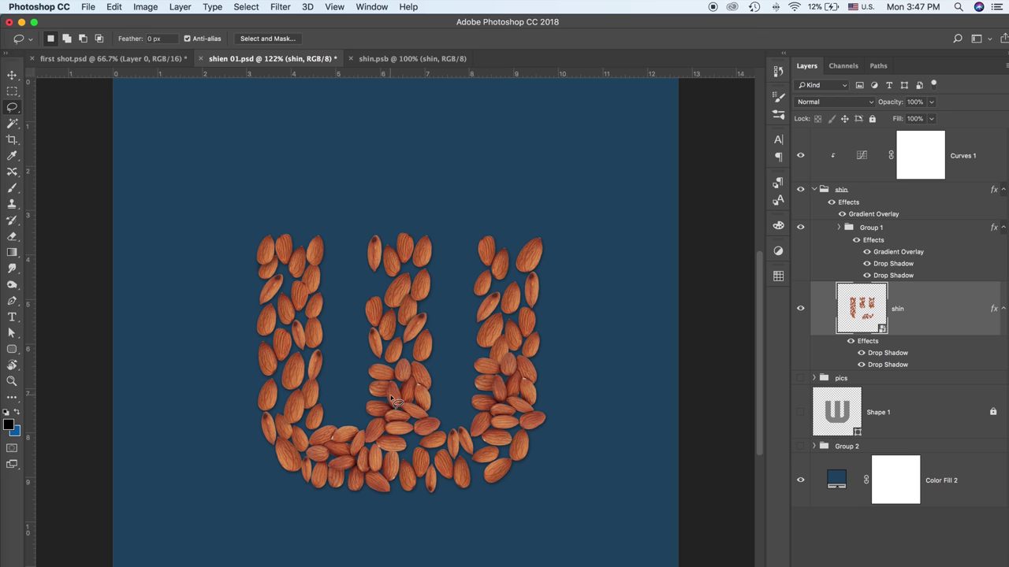
{"action": "key", "text": "z"}
{"action": "double_click", "coordinate": [882, 332]}
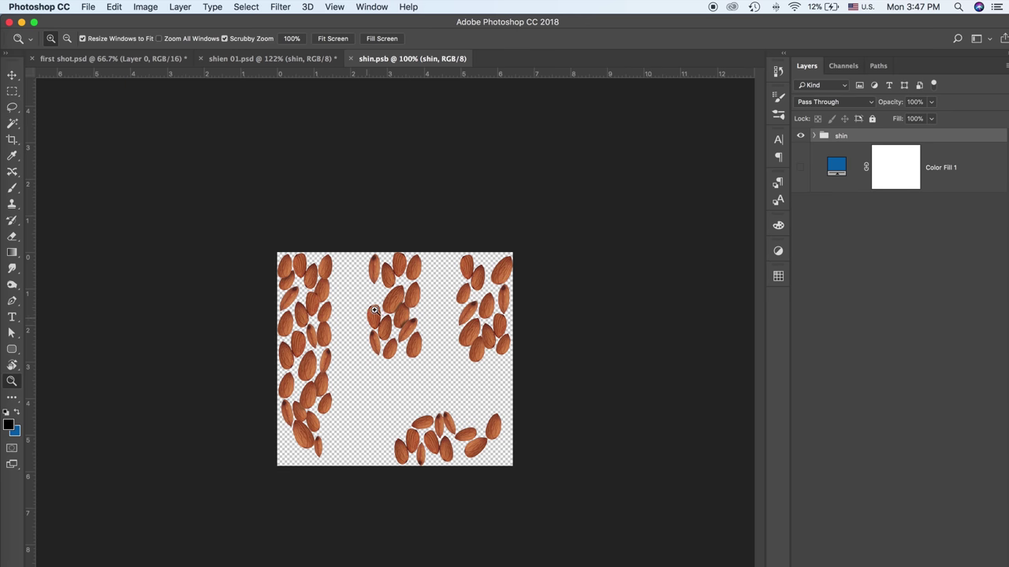
Move almond copy 31 to the top of the right leg, rotated about -51.7°
{"action": "key", "text": "v"}
{"action": "mouse_move", "coordinate": [394, 351]}
{"action": "left_mouse_down"}
{"action": "mouse_move", "coordinate": [398, 319]}
{"action": "mouse_move", "coordinate": [494, 276]}
{"action": "left_mouse_up"}
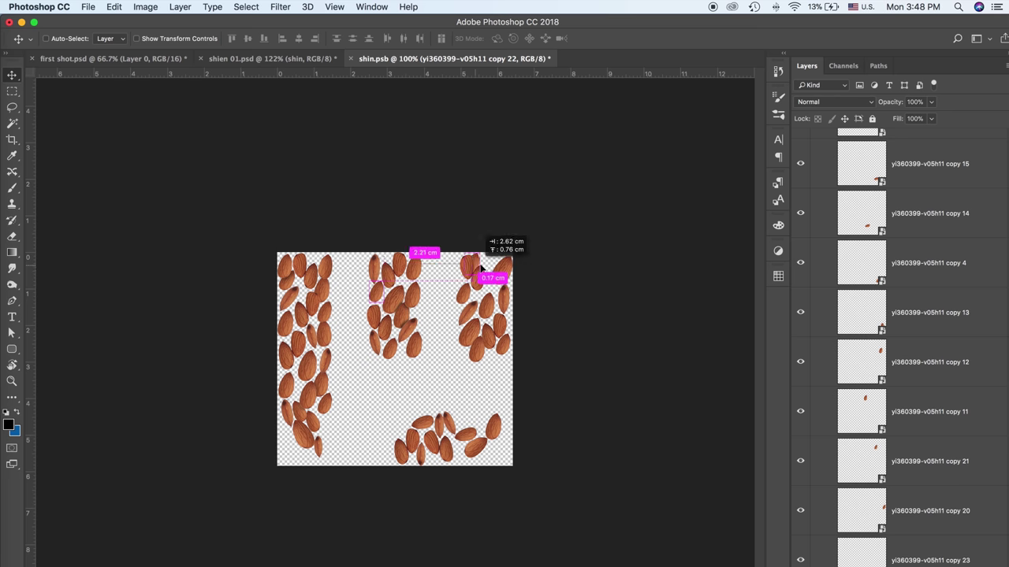
{"action": "key", "text": "ctrl+t"}
{"action": "left_click_drag", "start_coordinate": [498, 260], "coordinate": [495, 271]}
{"action": "key", "text": "ctrl+plus"}
{"action": "key", "text": "ctrl+plus"}
{"action": "key", "text": "Return"}
{"action": "mouse_move", "coordinate": [526, 294]}
{"action": "left_mouse_down"}
{"action": "mouse_move", "coordinate": [510, 297]}
{"action": "mouse_move", "coordinate": [531, 311]}
{"action": "left_mouse_up"}
Give almond layer copy 3 a drop shadow with Size 16, Spread 11, Opacity 65
{"action": "key", "text": "z"}
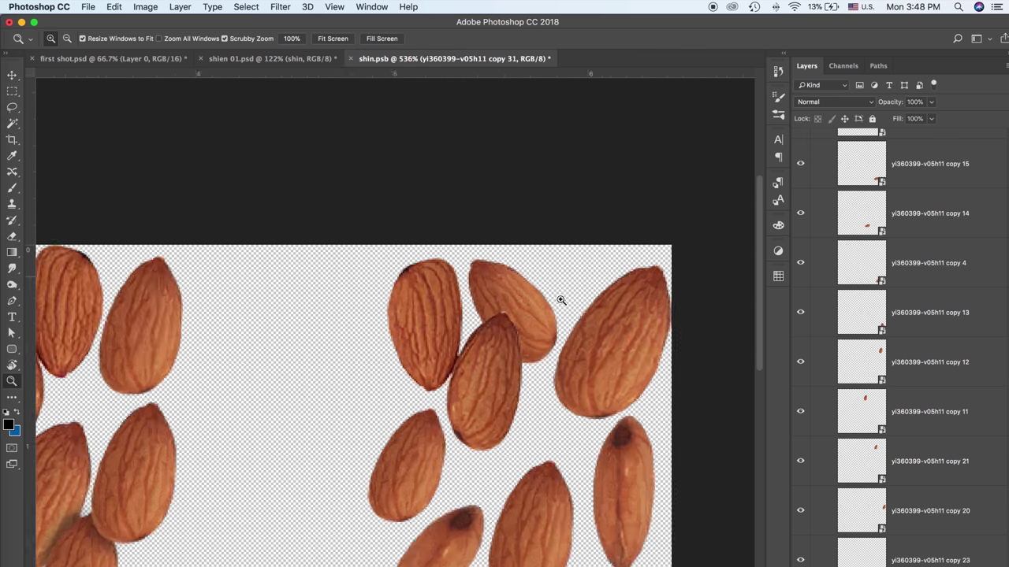
{"action": "key", "text": "v"}
{"action": "left_click", "coordinate": [491, 368]}
{"action": "double_click", "coordinate": [938, 158]}
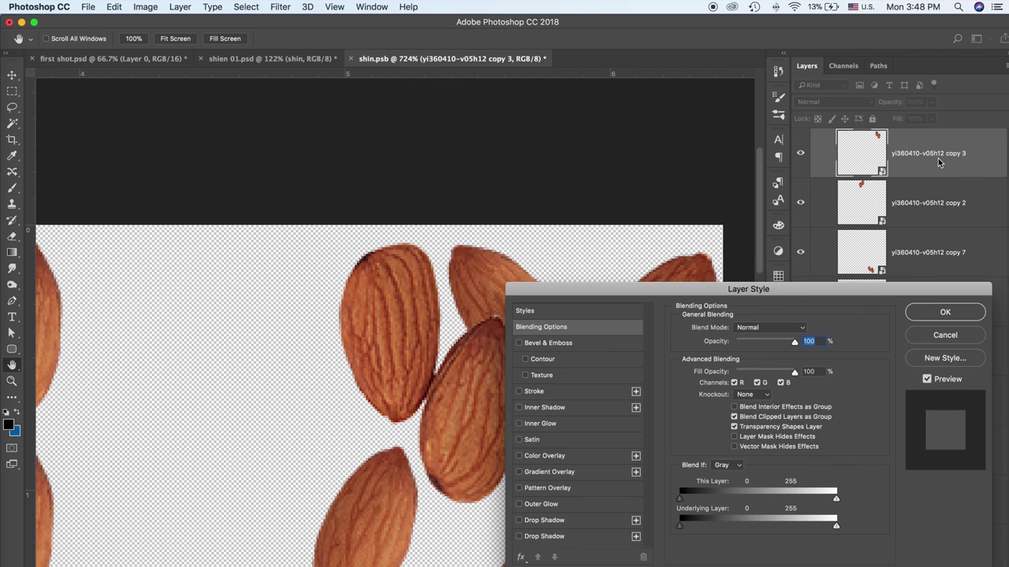
{"action": "left_click", "coordinate": [599, 545]}
{"action": "mouse_move", "coordinate": [708, 300]}
{"action": "left_mouse_down"}
{"action": "mouse_move", "coordinate": [883, 257]}
{"action": "mouse_move", "coordinate": [863, 256]}
{"action": "left_mouse_up"}
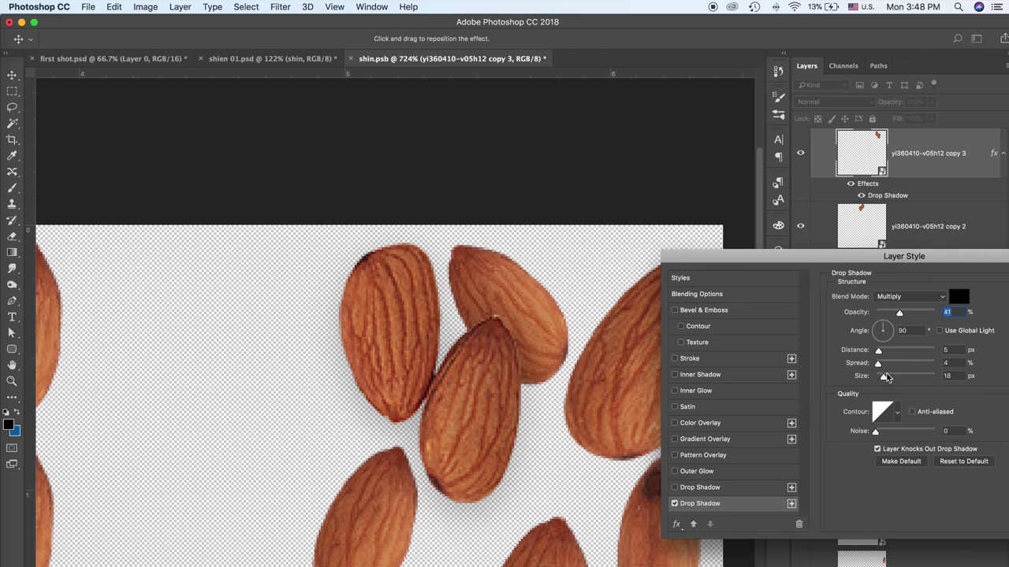
{"action": "left_click_drag", "start_coordinate": [883, 376], "coordinate": [881, 363]}
{"action": "left_click_drag", "start_coordinate": [899, 313], "coordinate": [914, 313]}
{"action": "left_click_drag", "start_coordinate": [867, 256], "coordinate": [706, 282]}
{"action": "left_click", "coordinate": [946, 299]}
Split the drop shadow onto its own layer, masked with feathering to the almonds' overlap
{"action": "right_click", "coordinate": [993, 153]}
{"action": "left_click", "coordinate": [944, 351]}
{"action": "left_click", "coordinate": [602, 229]}
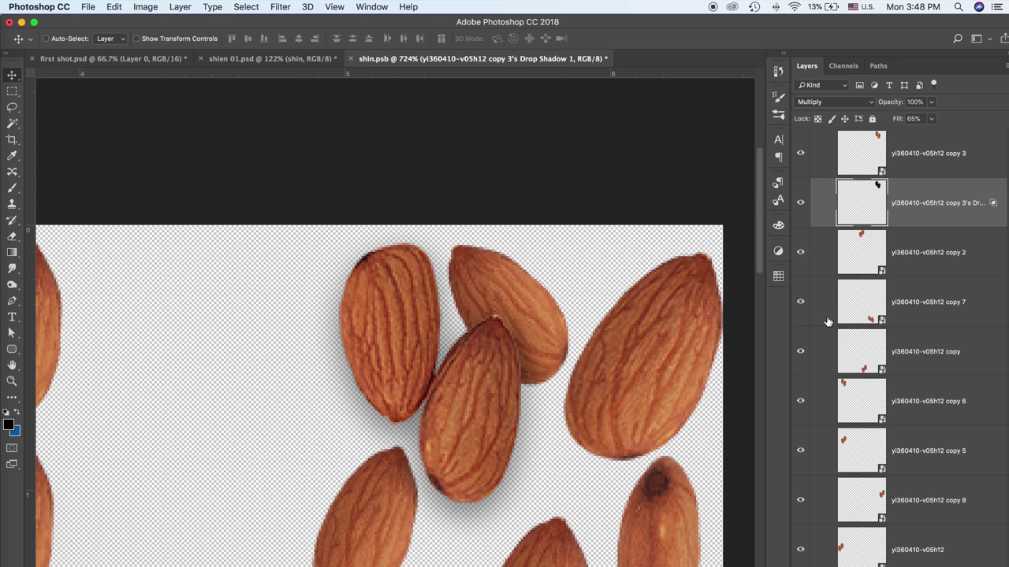
{"action": "key", "text": "l"}
{"action": "left_click_drag", "start_coordinate": [514, 387], "coordinate": [522, 383]}
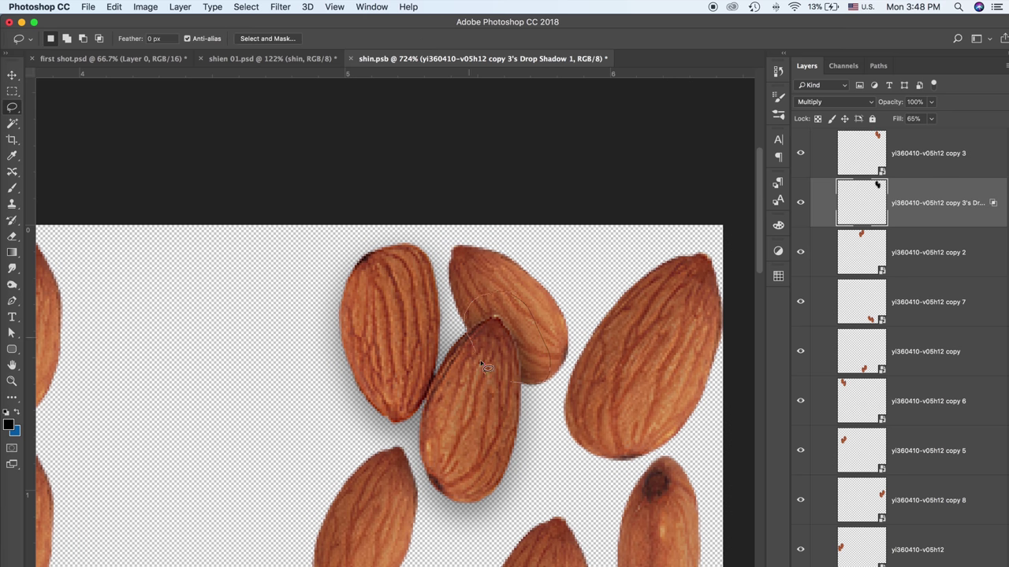
{"action": "left_click", "coordinate": [268, 38]}
{"action": "mouse_move", "coordinate": [852, 361]}
{"action": "left_mouse_down"}
{"action": "mouse_move", "coordinate": [904, 360]}
{"action": "mouse_move", "coordinate": [873, 362]}
{"action": "left_mouse_up"}
{"action": "left_click_drag", "start_coordinate": [924, 438], "coordinate": [949, 438]}
{"action": "key", "text": "Return"}
{"action": "scroll", "coordinate": [918, 231], "scroll_direction": "up", "scroll_amount": 2}
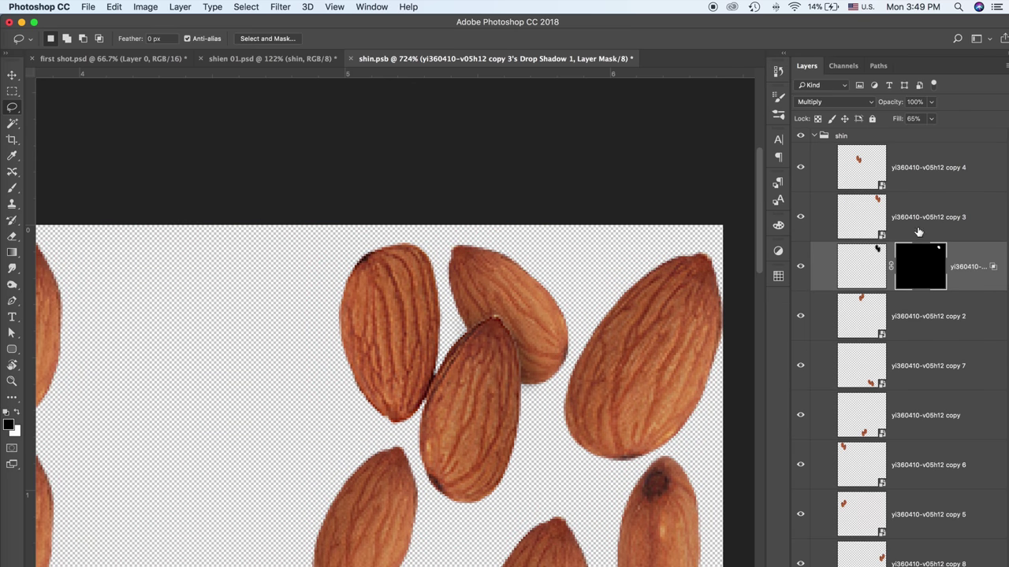
{"action": "left_click", "coordinate": [815, 136]}
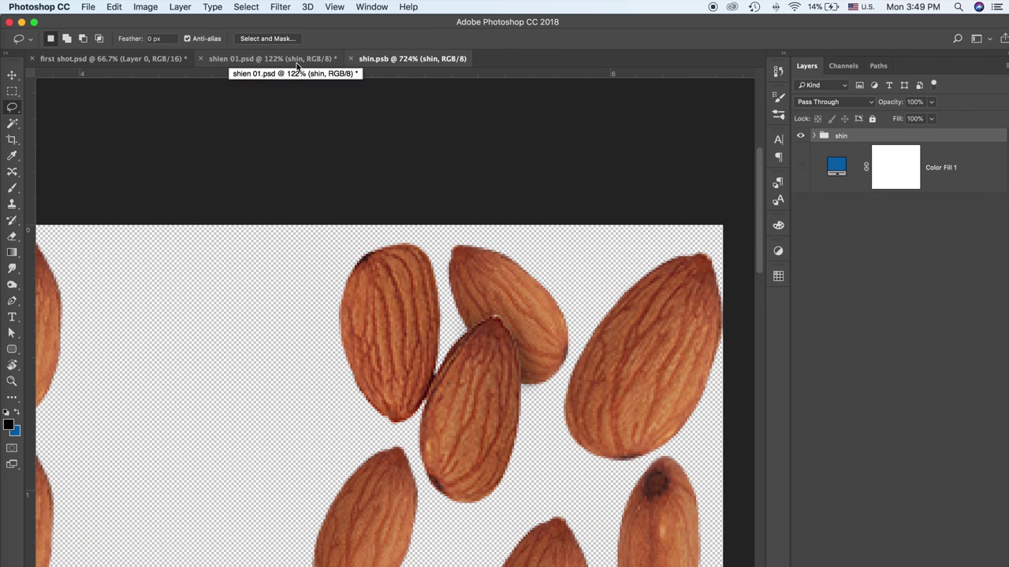
In shien 01.psd, group Curves 1 with the shin group and name the group 01
{"action": "left_click", "coordinate": [272, 58]}
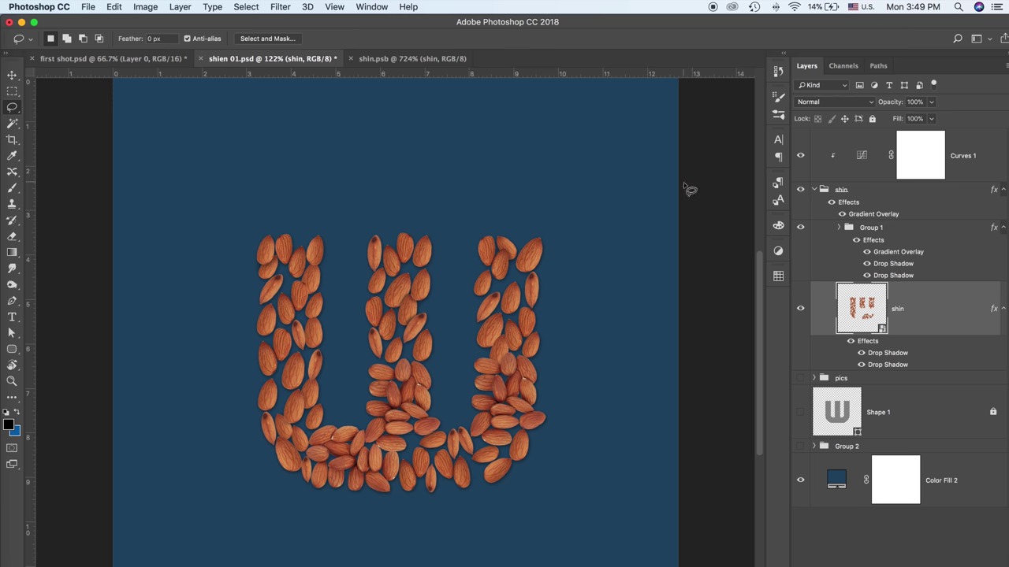
{"action": "left_click", "coordinate": [814, 191]}
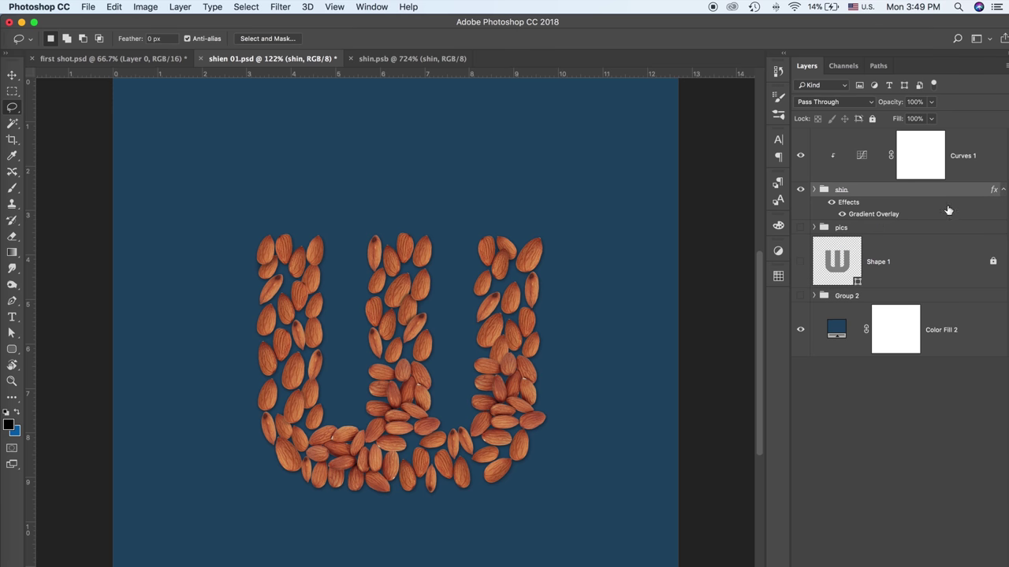
{"action": "left_click", "coordinate": [1001, 191]}
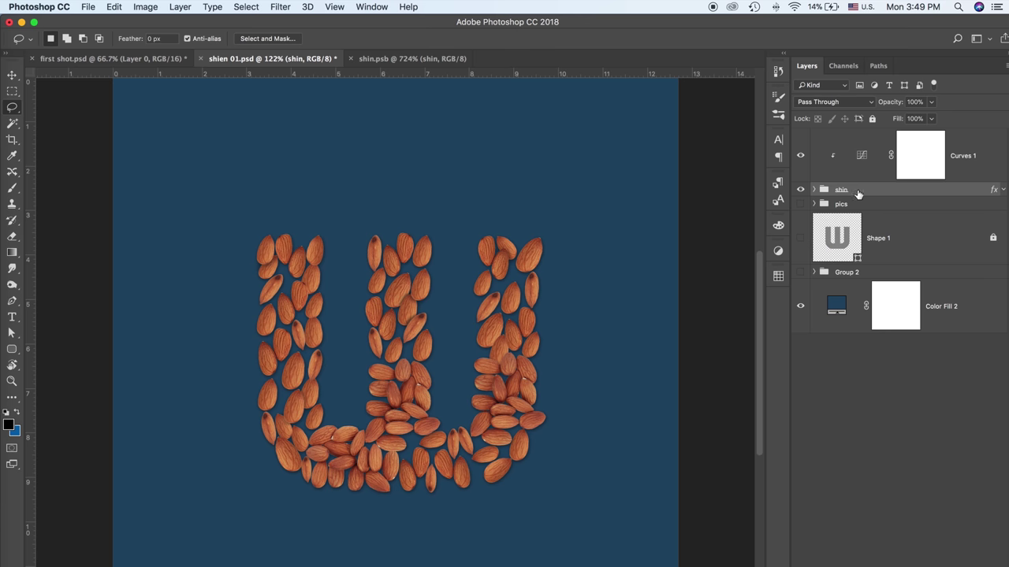
{"action": "left_click", "coordinate": [819, 158], "text": "shift"}
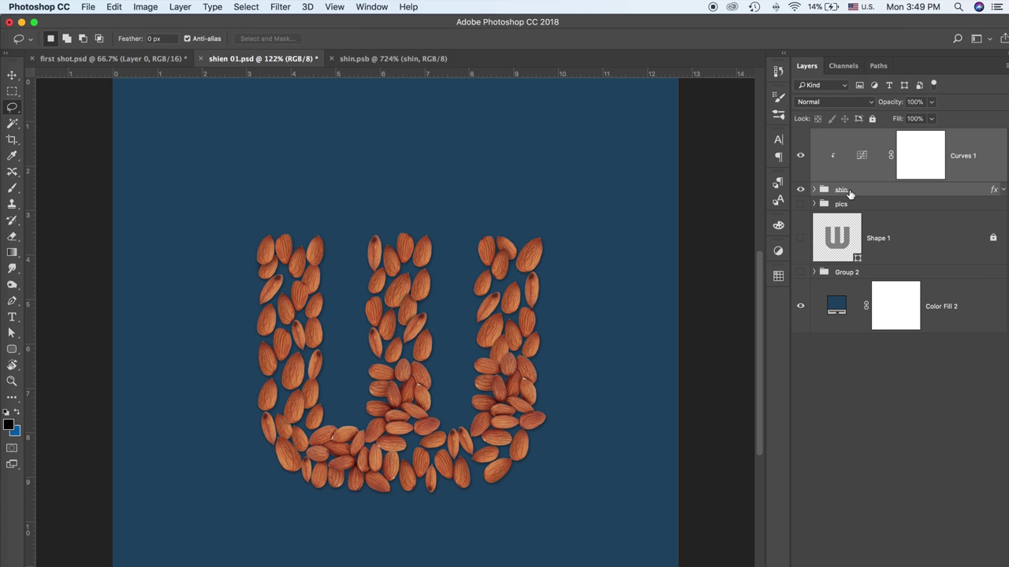
{"action": "key", "text": "ctrl+g"}
{"action": "type", "text": "1"}
{"action": "key", "text": "Return"}
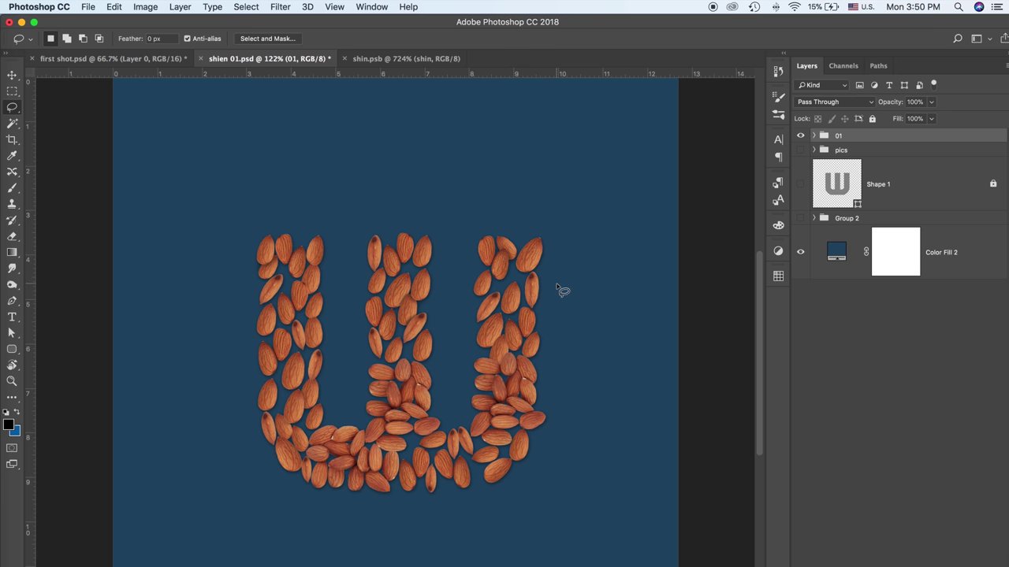
{"action": "left_click", "coordinate": [10, 36]}
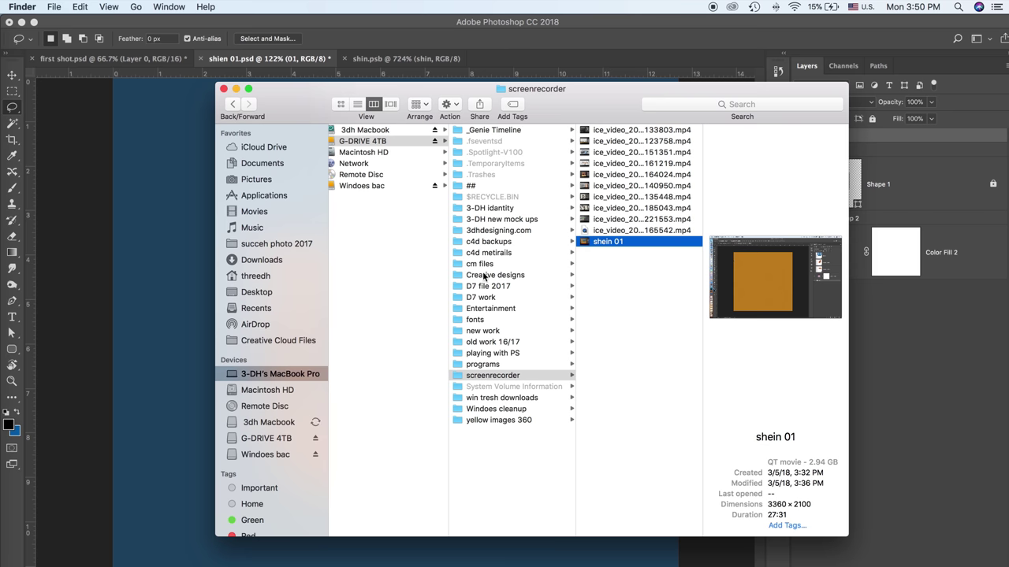
Browse to new work > 3-DH 02-01 2018 > reish > render, preview 04_0001.psd and 09_0001.psd, then minimize Finder
{"action": "left_click", "coordinate": [482, 331]}
{"action": "left_click", "coordinate": [623, 142]}
{"action": "left_click", "coordinate": [736, 175]}
{"action": "left_click", "coordinate": [667, 174]}
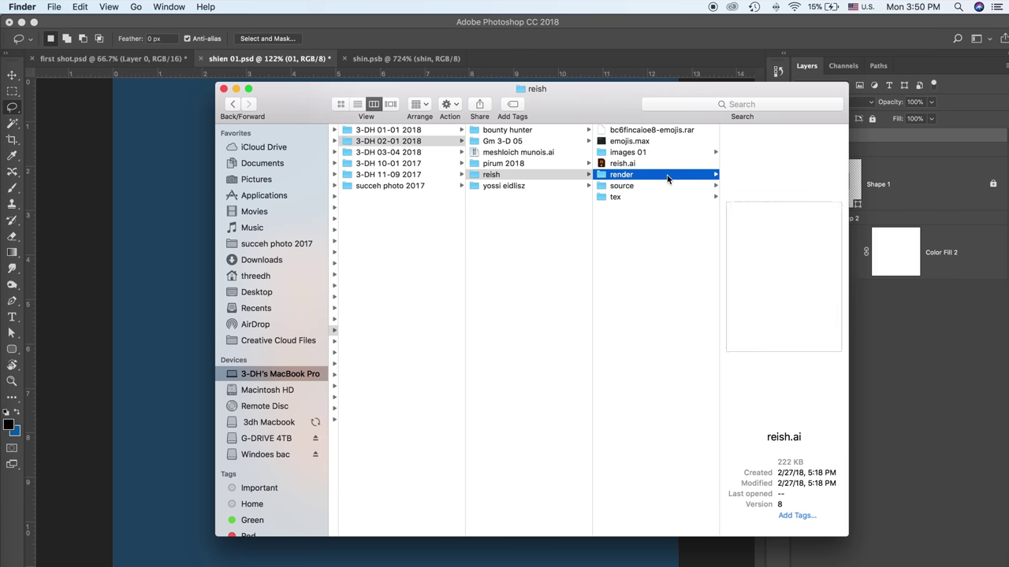
{"action": "left_click", "coordinate": [693, 175]}
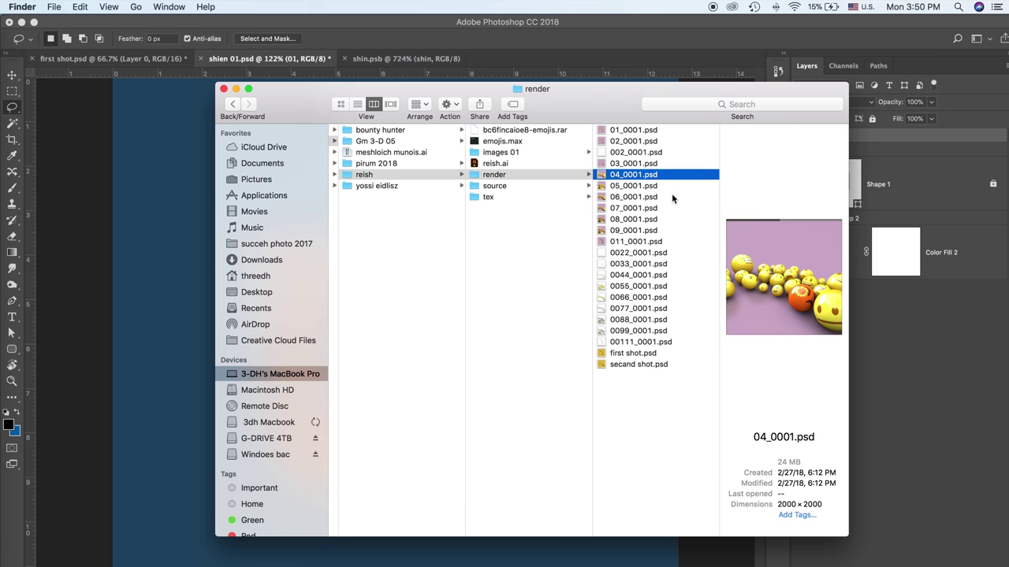
{"action": "left_click", "coordinate": [647, 242]}
{"action": "left_click", "coordinate": [649, 231]}
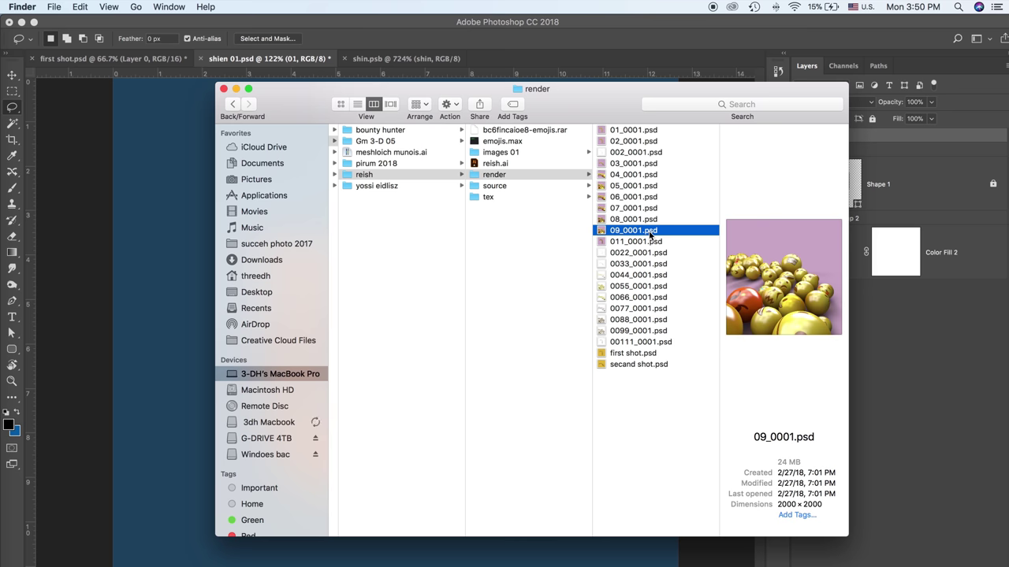
{"action": "left_click", "coordinate": [236, 88]}
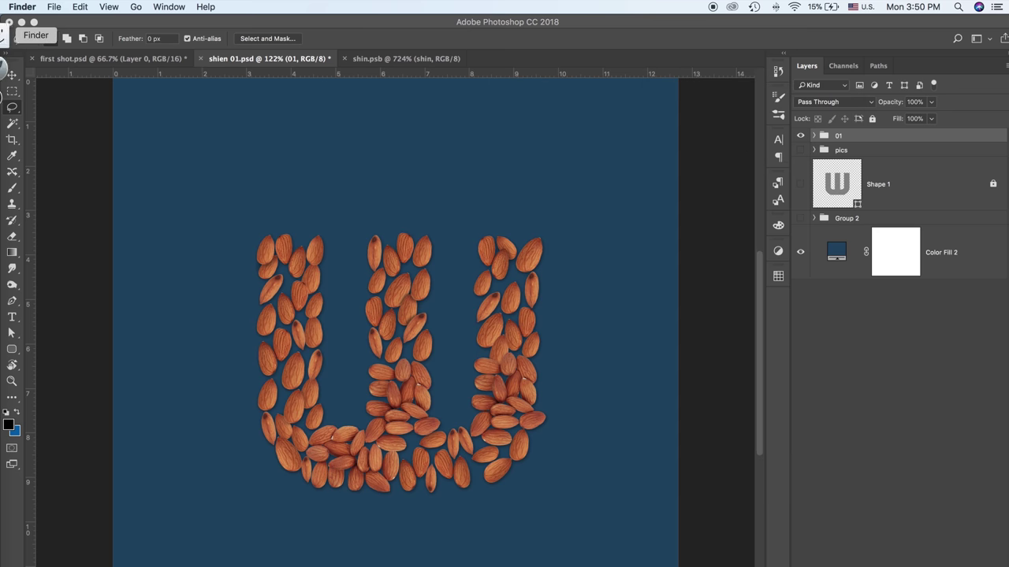
{"action": "scroll", "coordinate": [176, 249], "scroll_direction": "left", "scroll_amount": 2}
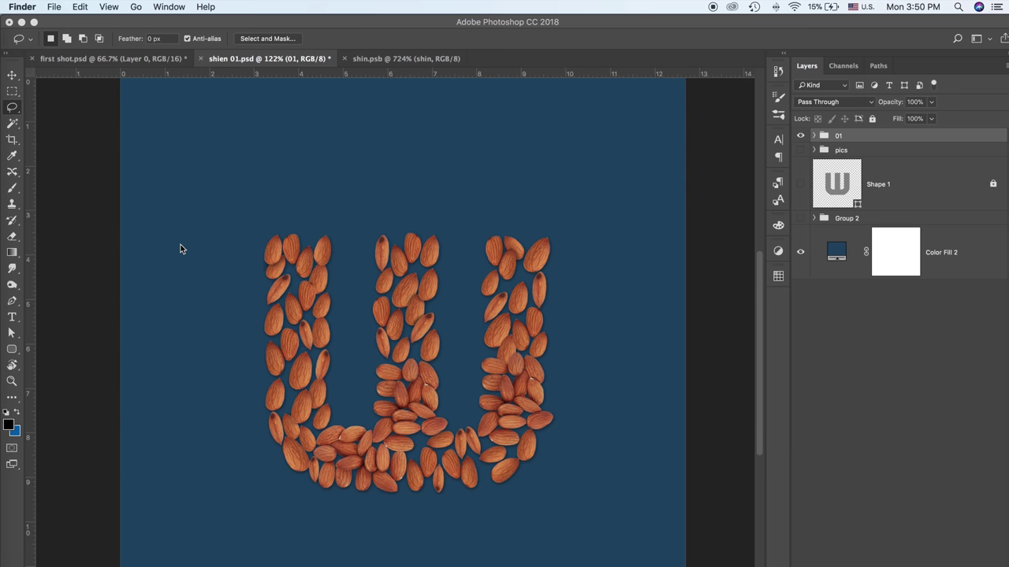